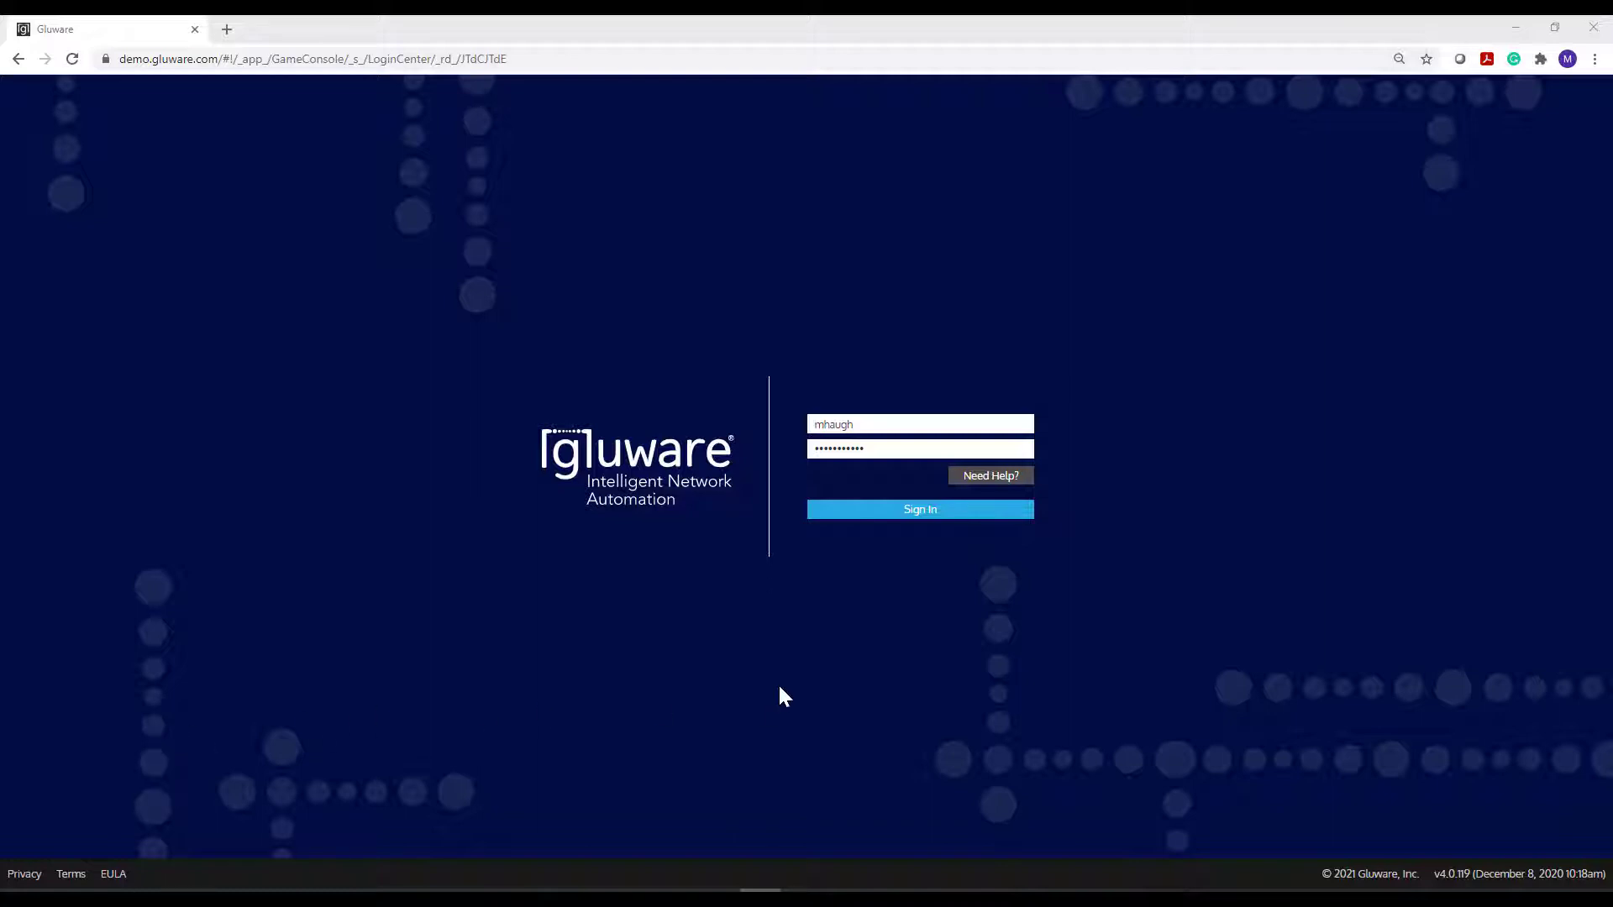
# Sign in with the prefilled credentials, enlarge the Device Explorer pane and go to Device Manager.
pyautogui.click(848, 519)
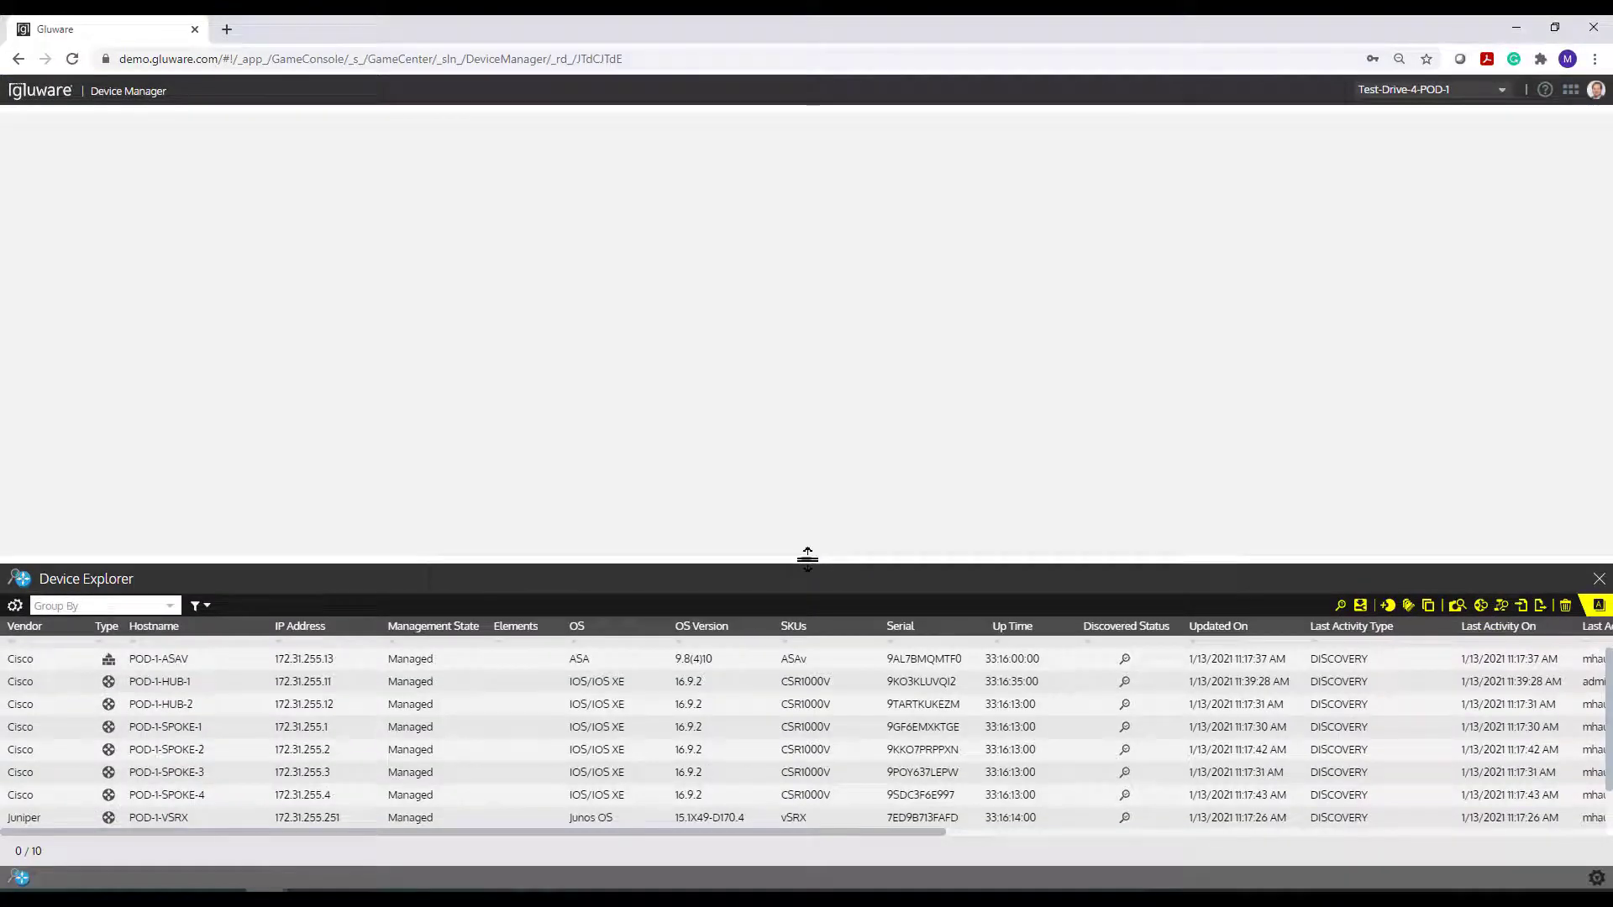
pyautogui.moveTo(810, 556); pyautogui.dragTo(816, 469)
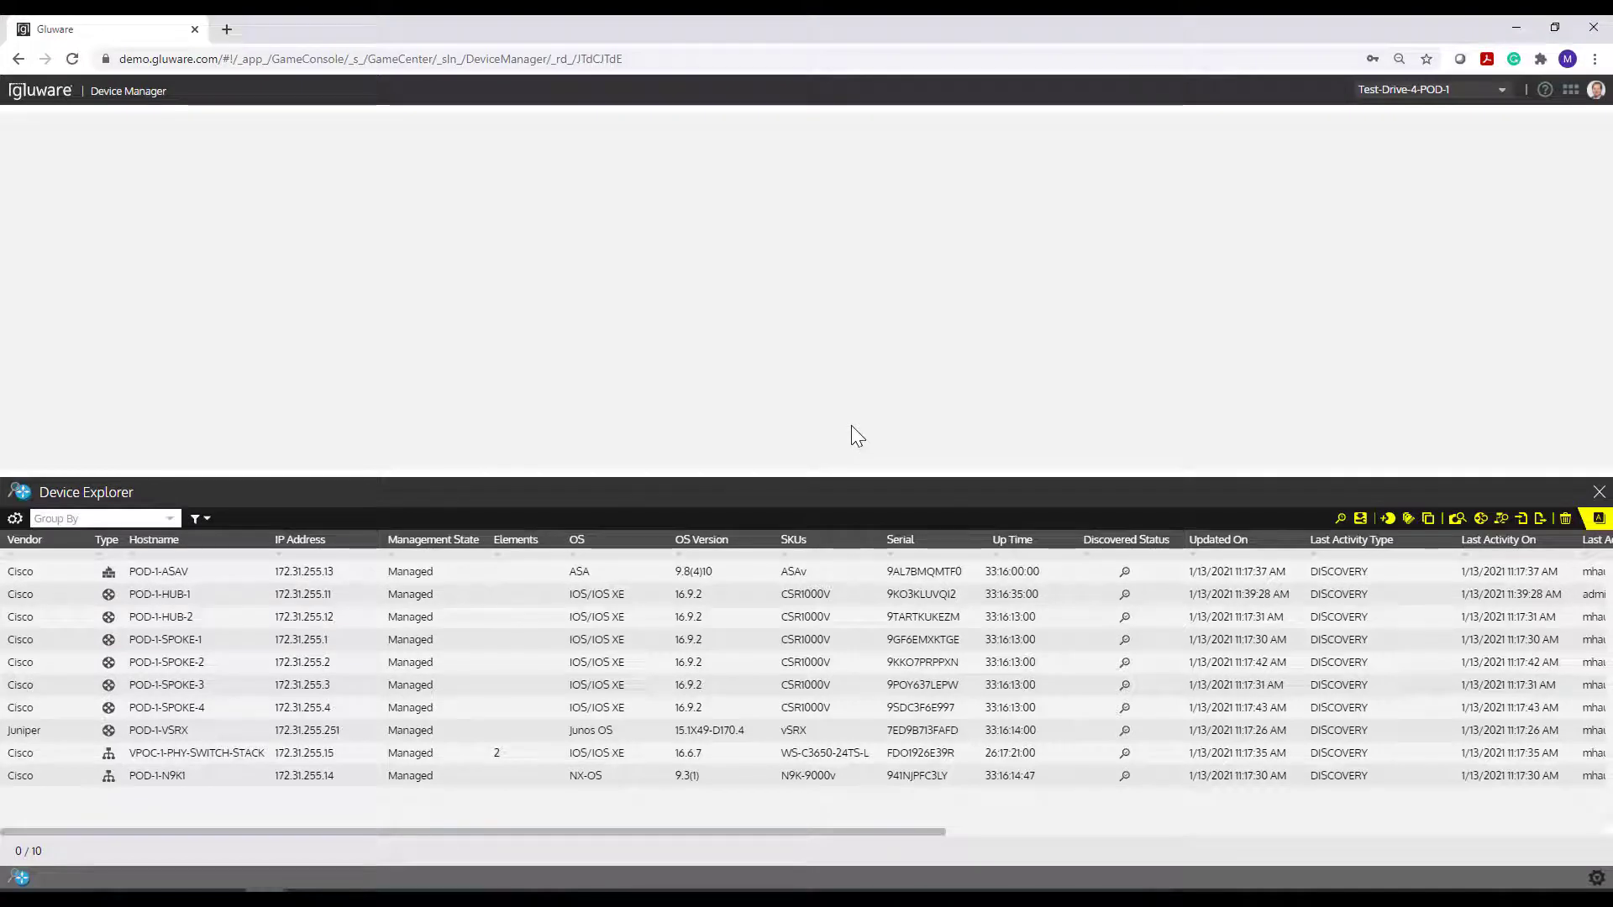
pyautogui.click(1570, 91)
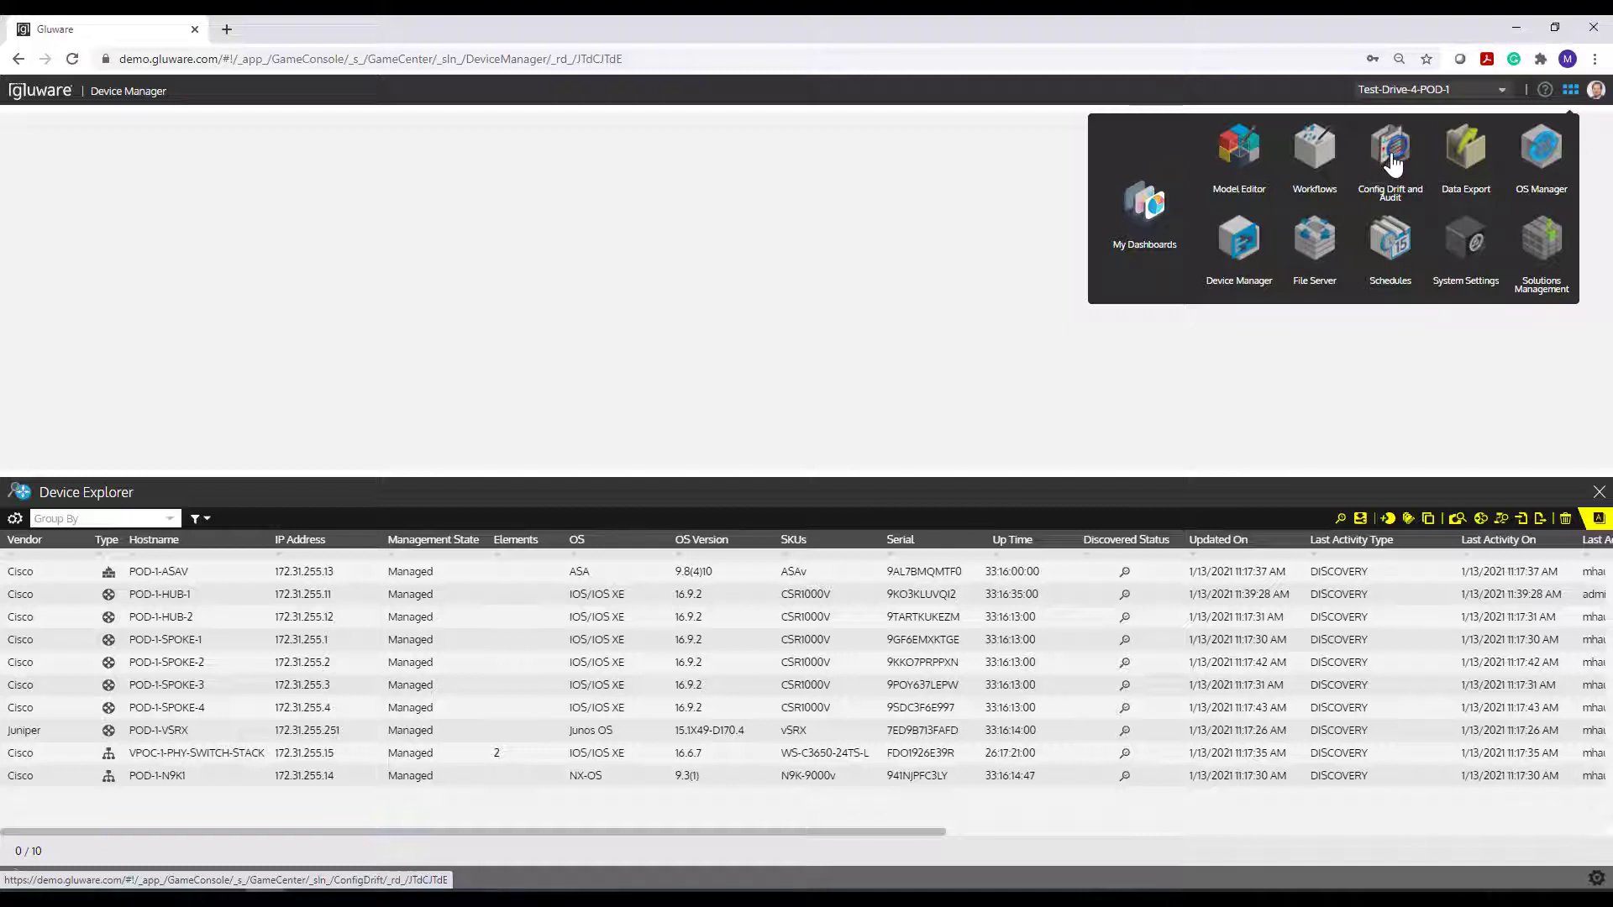
pyautogui.click(1241, 245)
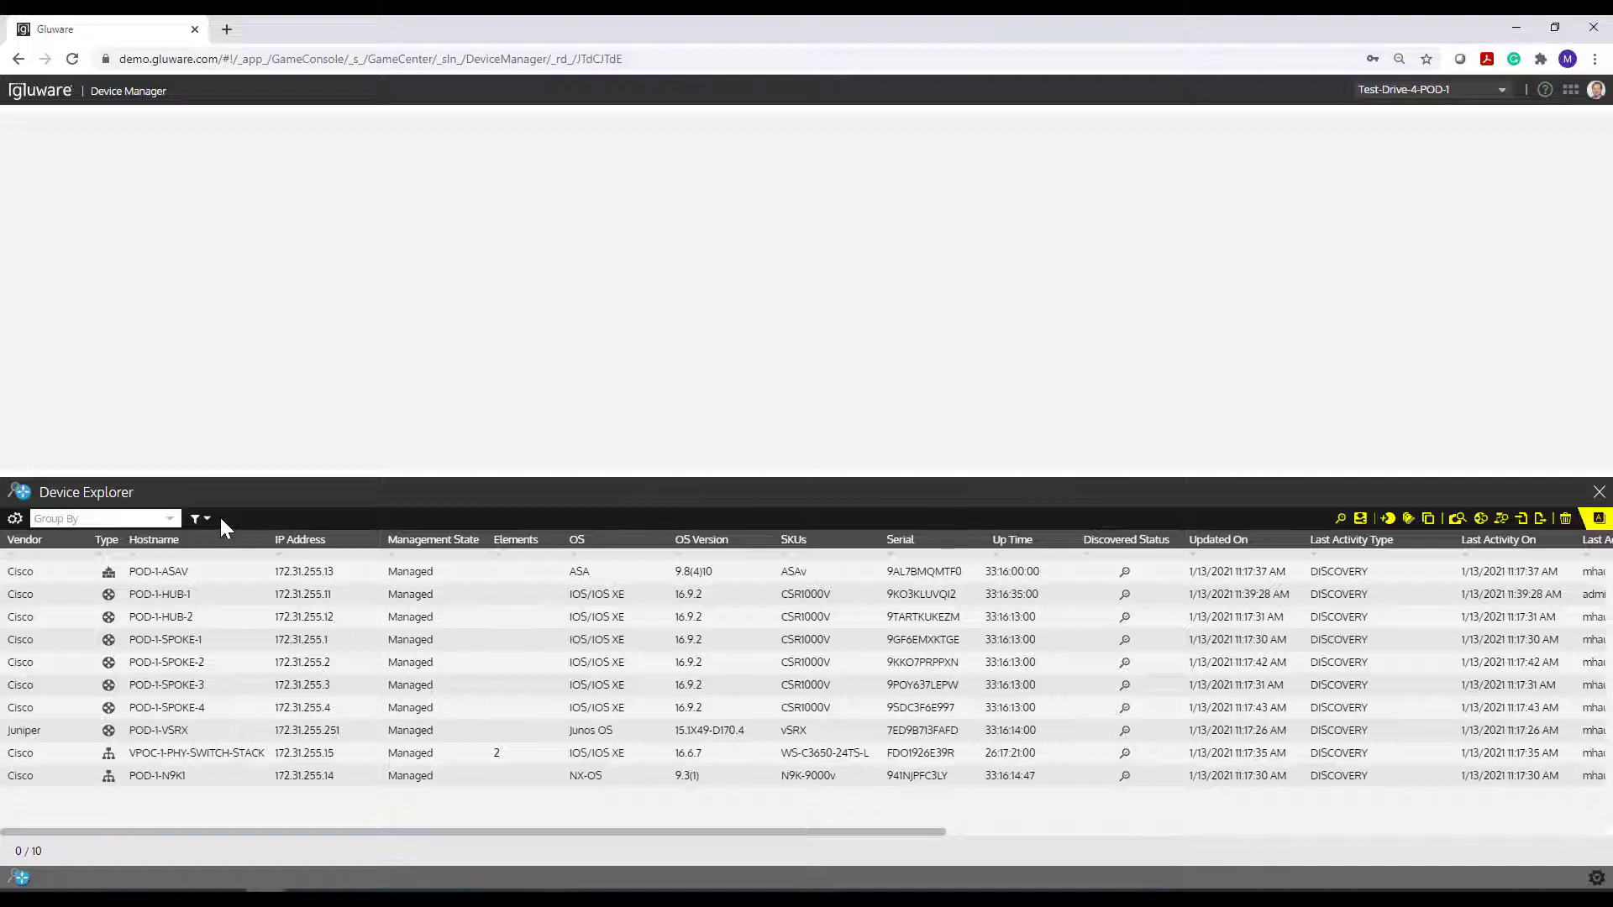
# Open an ad hoc query for the six devices from POD-1-HUB-1 to POD-1-SPOKE-4 and enlarge the query pane.
pyautogui.click(184, 596)
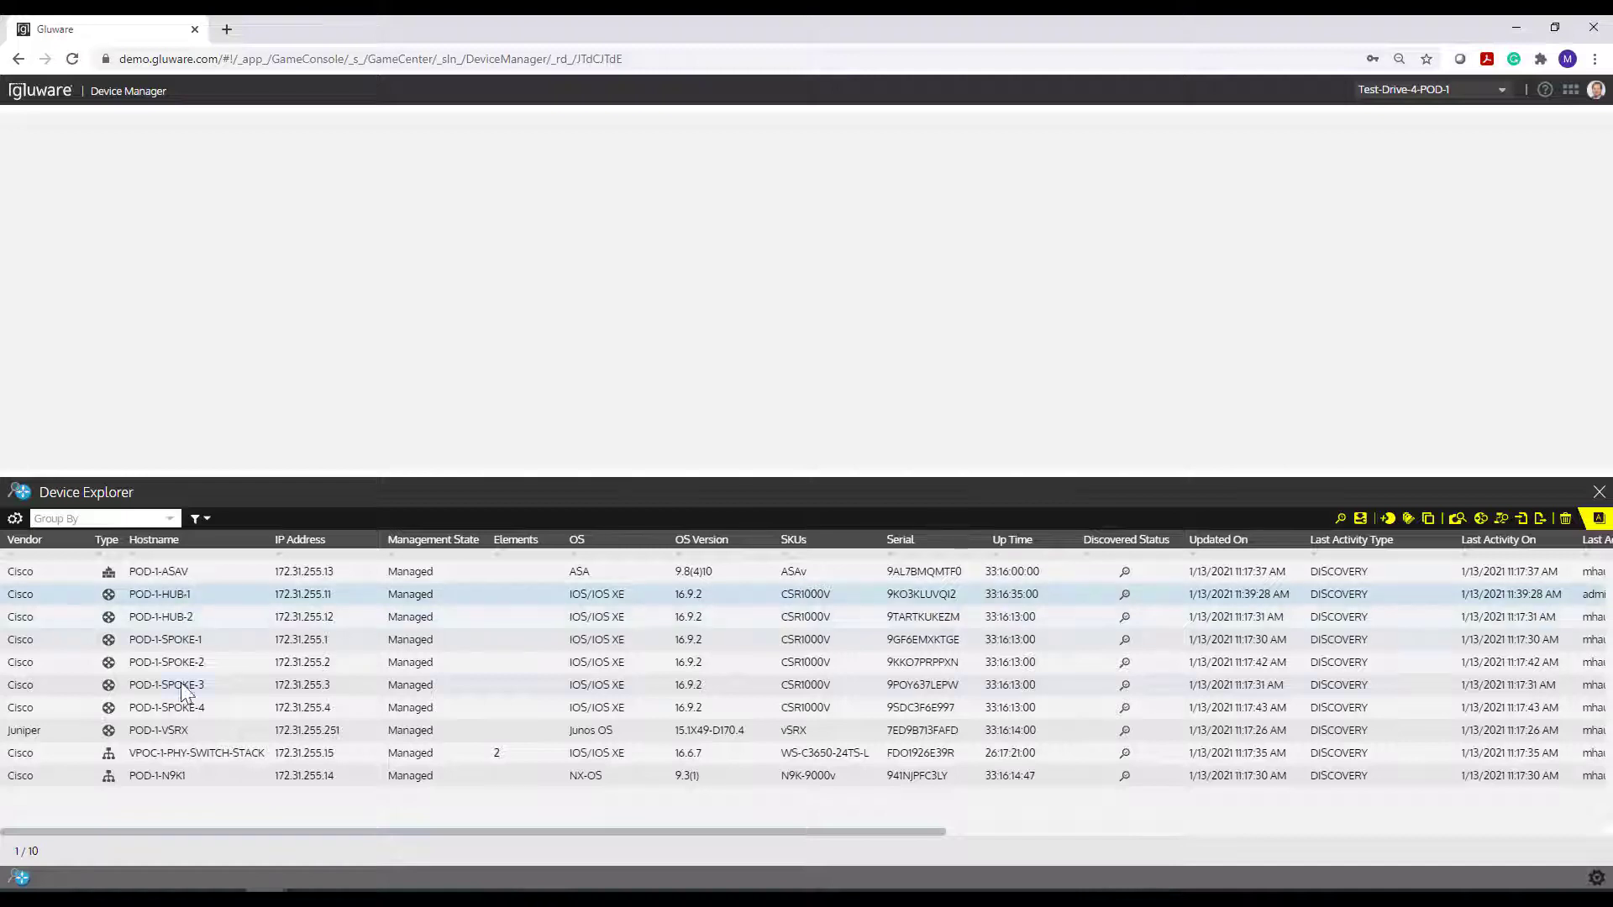
pyautogui.keyDown('shift'); pyautogui.click(173, 708); pyautogui.keyUp('shift')
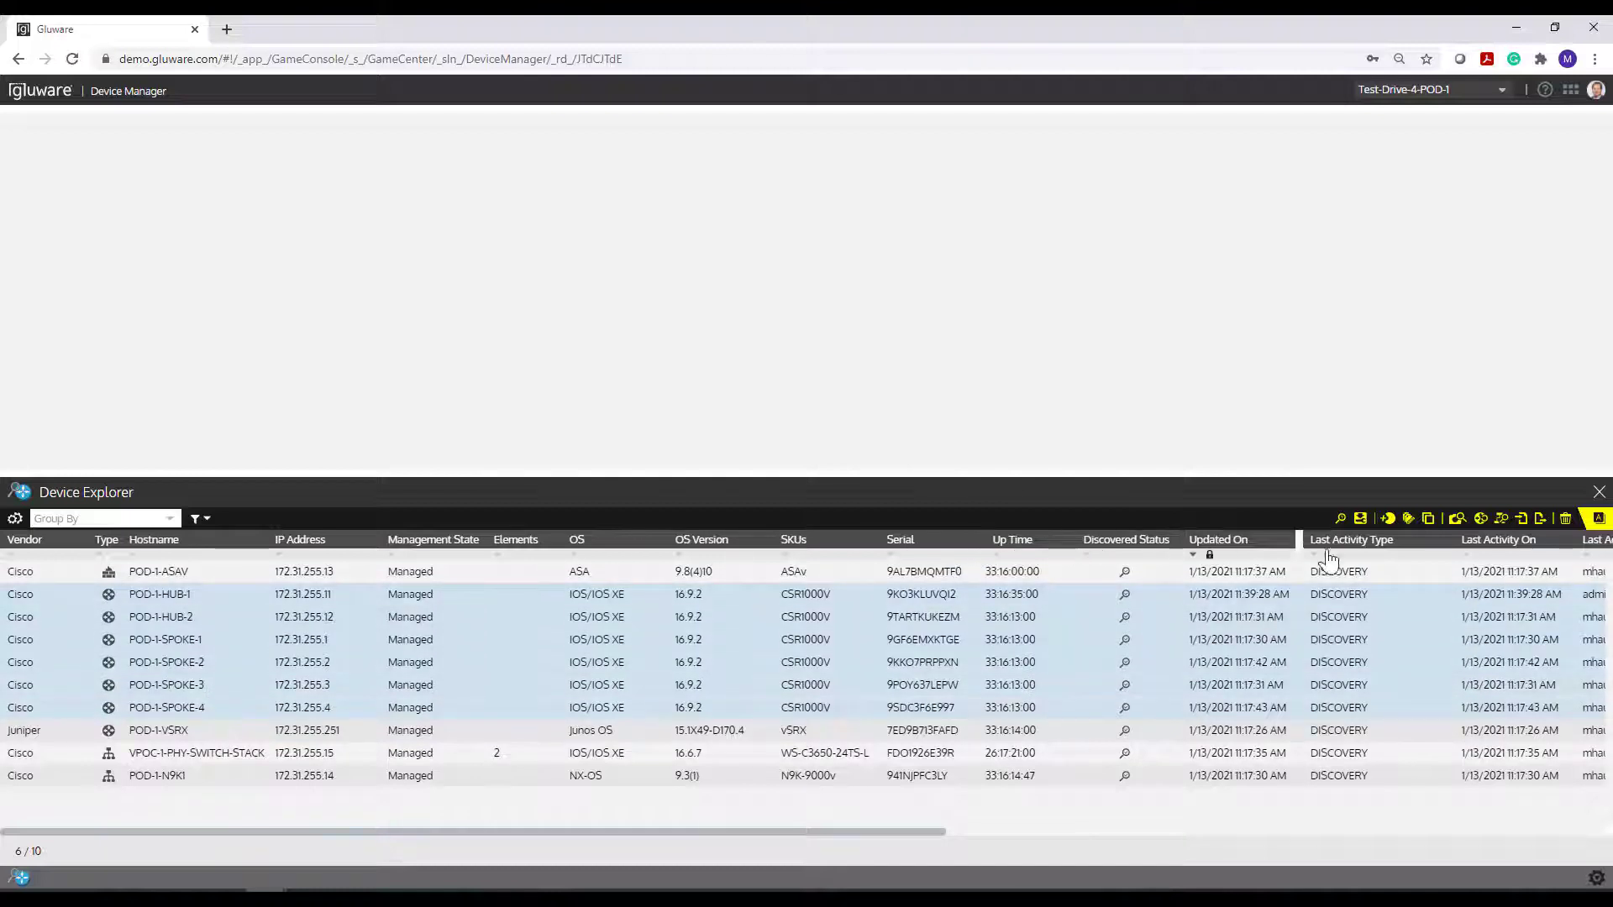
pyautogui.click(1457, 519)
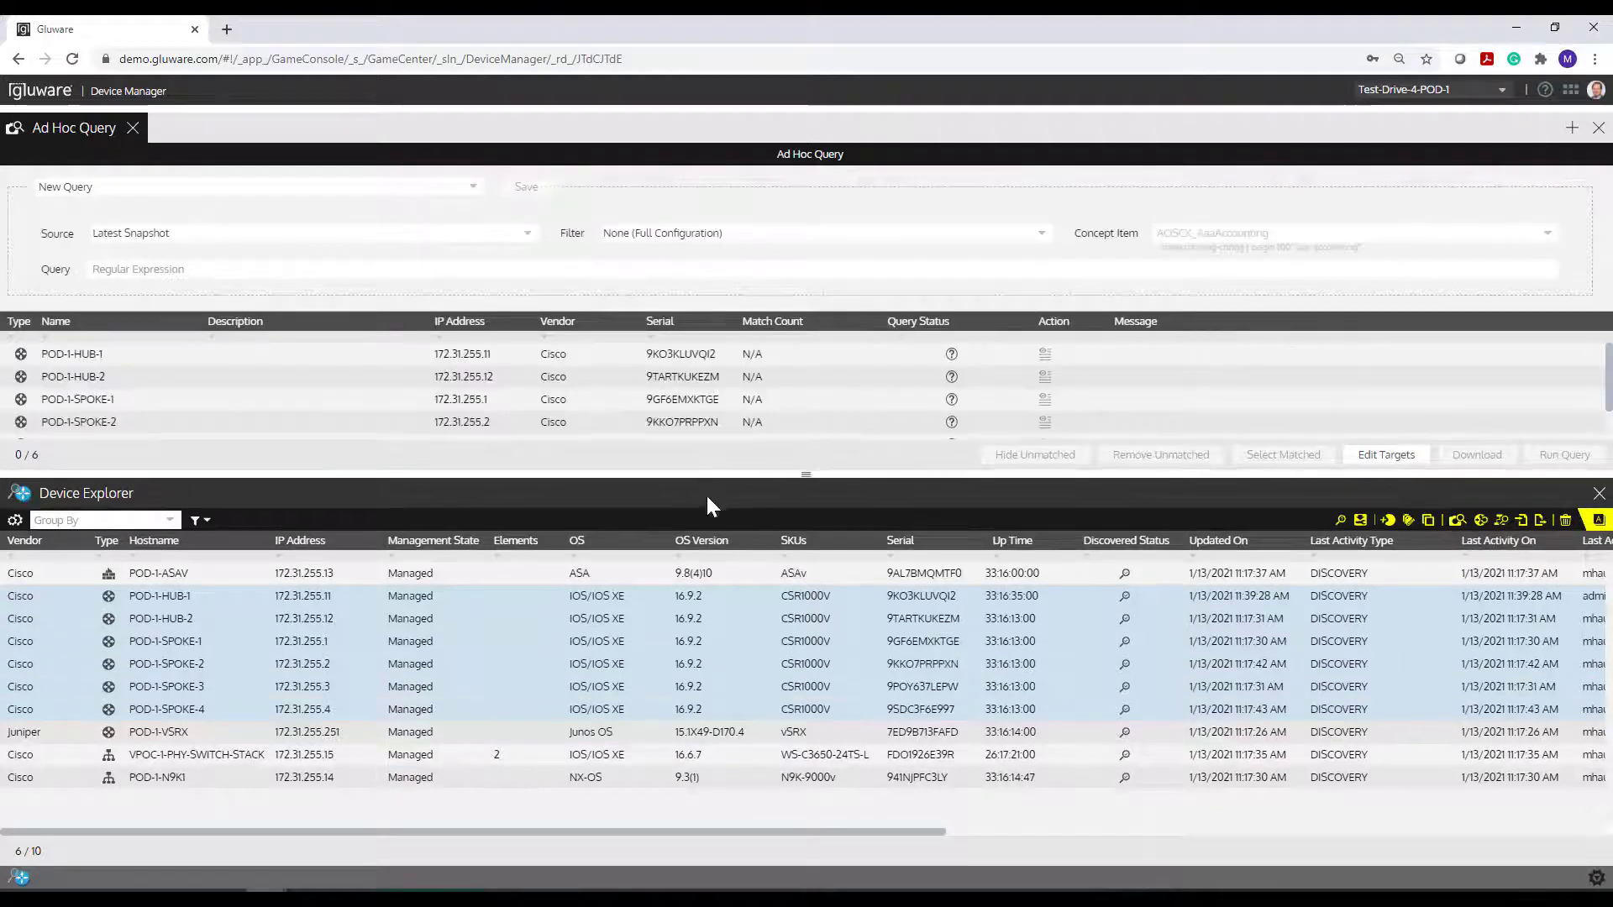
pyautogui.moveTo(702, 477); pyautogui.dragTo(685, 532)
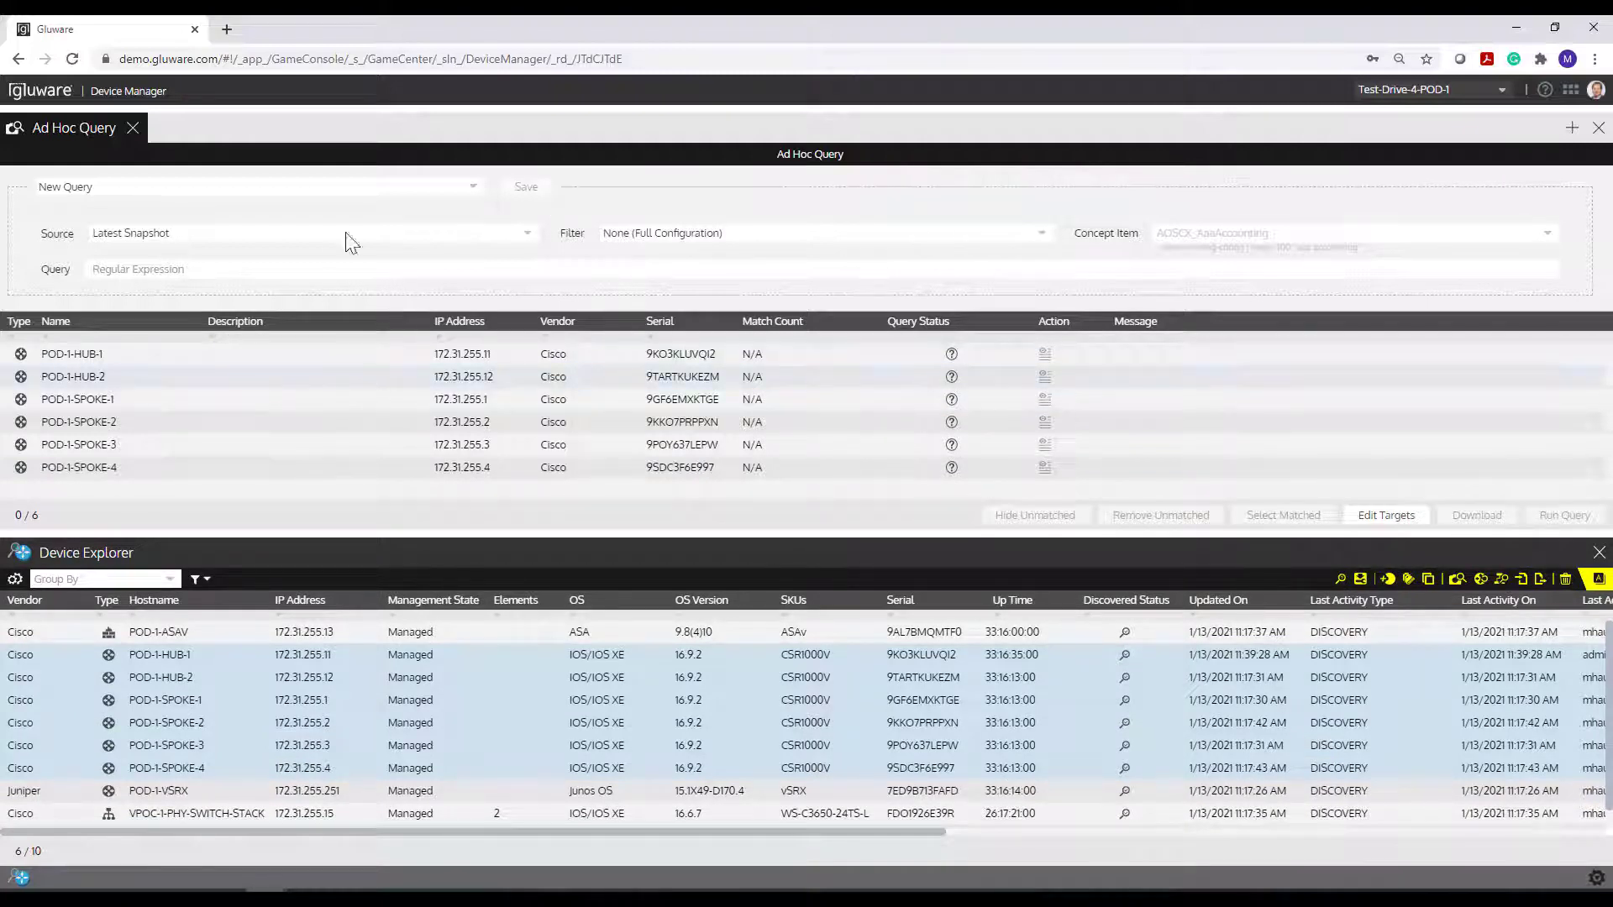
# Review the new query's options, keeping Latest Snapshot as the source and None (Full Configuration) as the filter.
pyautogui.click(475, 190)
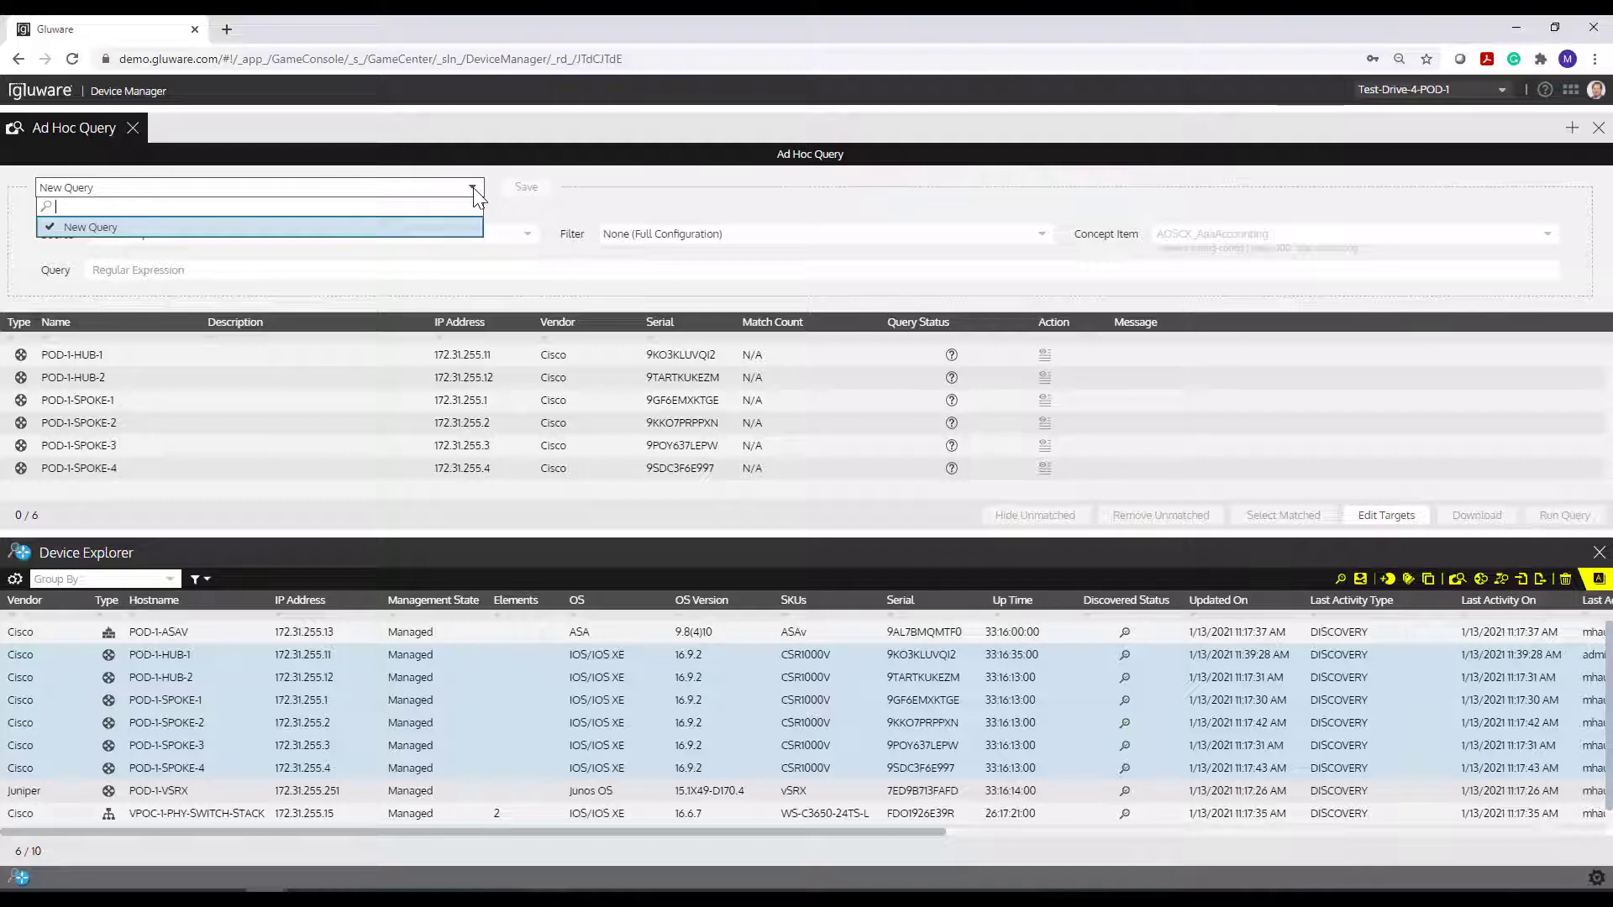
pyautogui.click(474, 191)
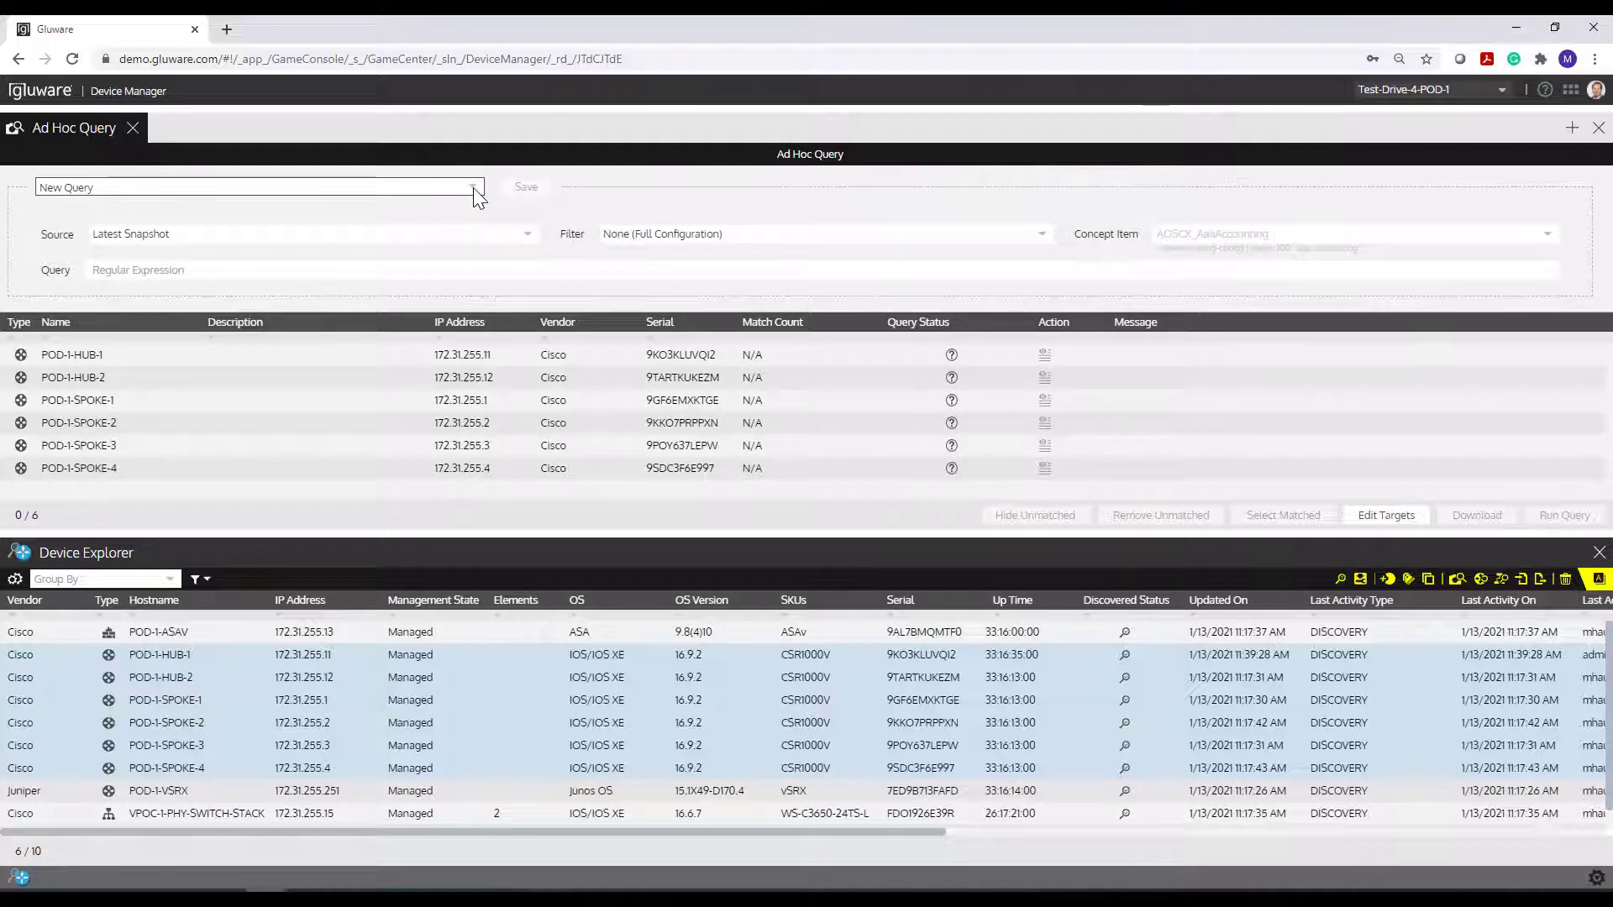
pyautogui.click(481, 239)
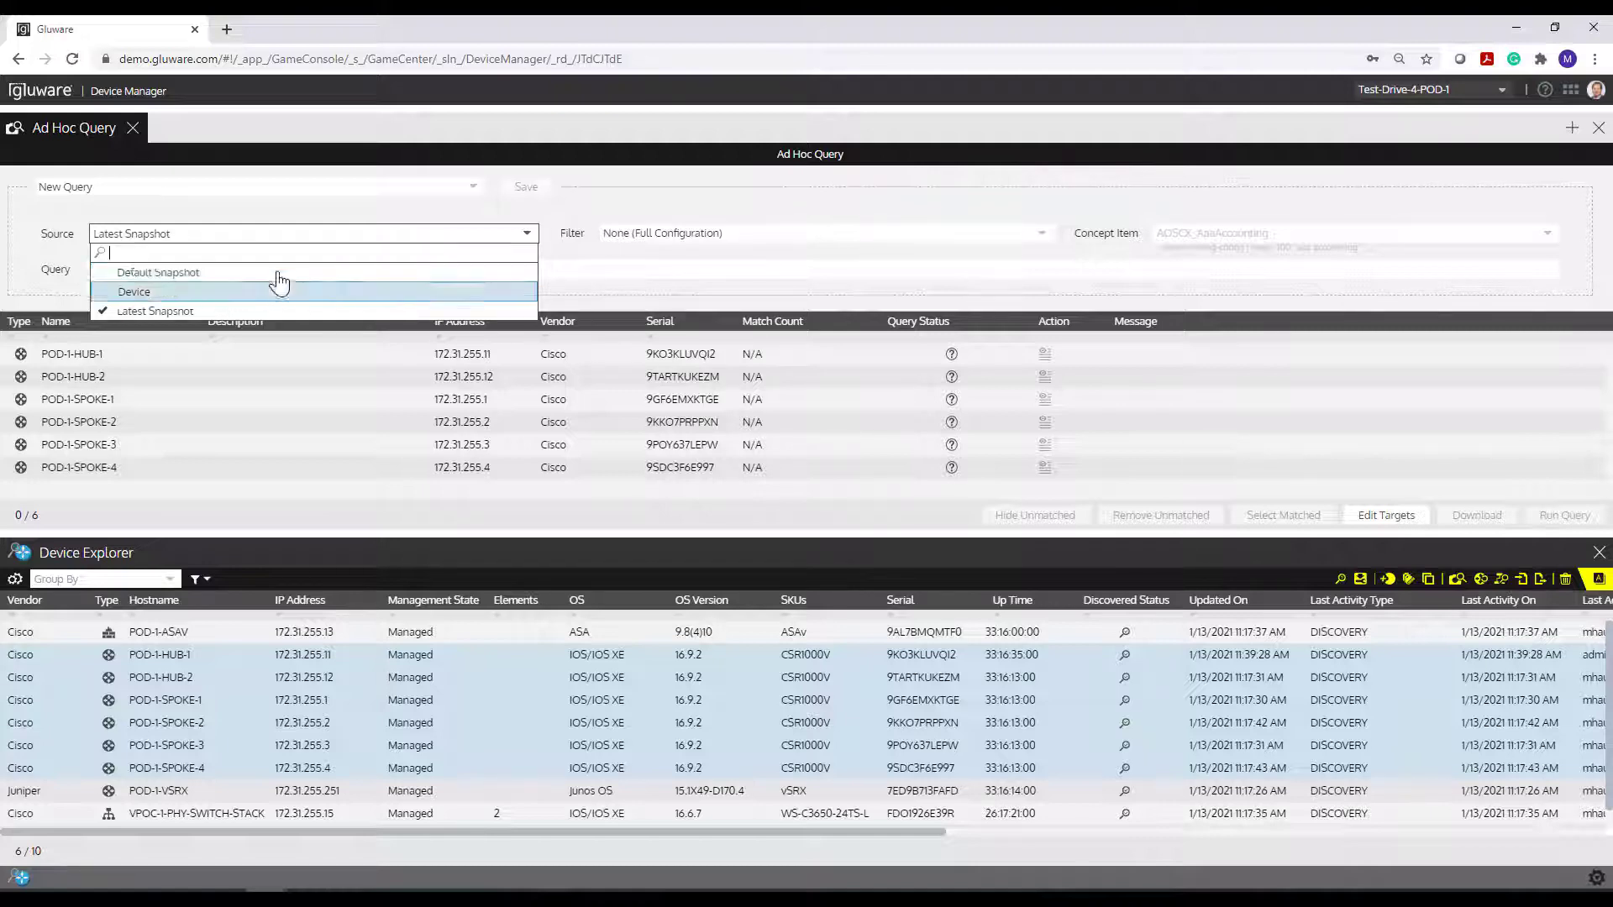
pyautogui.click(191, 313)
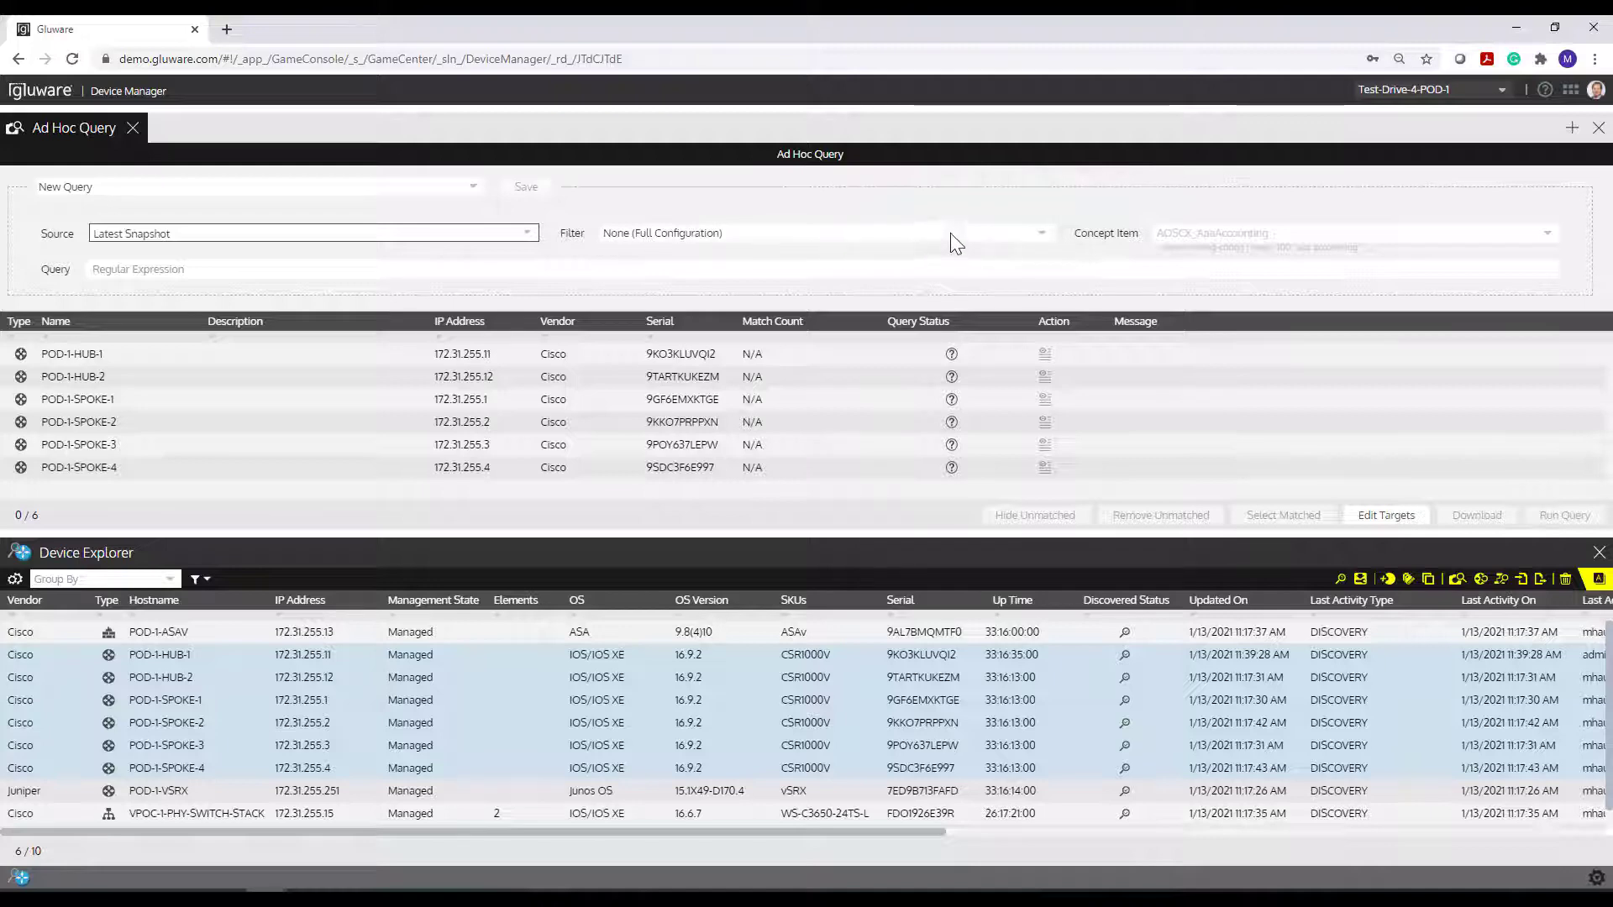
pyautogui.click(1041, 235)
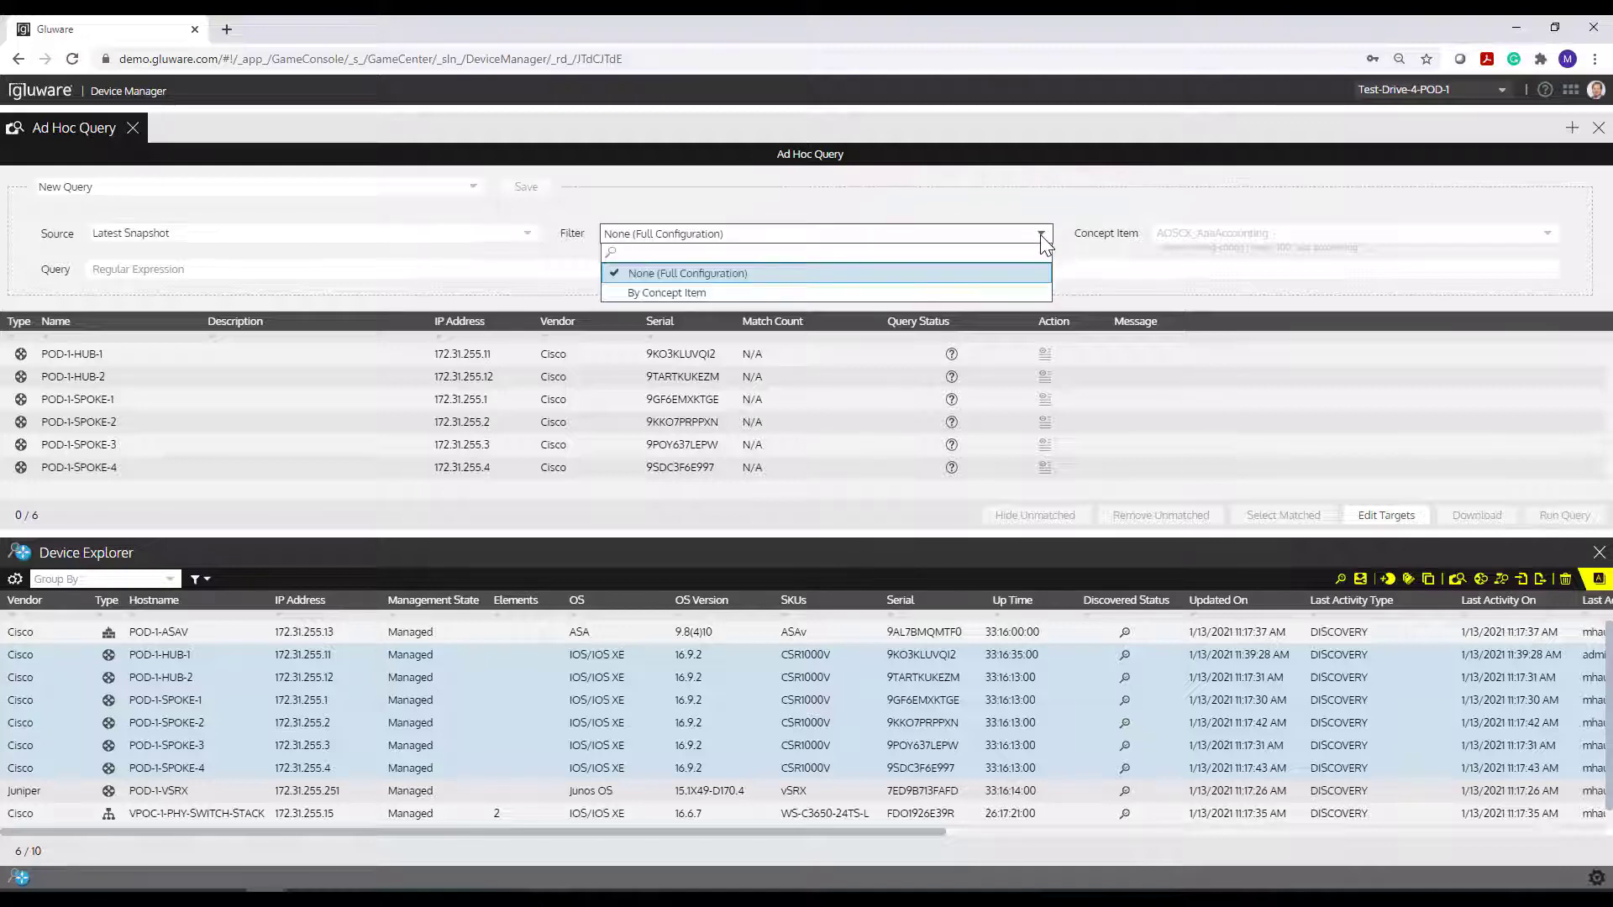
pyautogui.click(1041, 237)
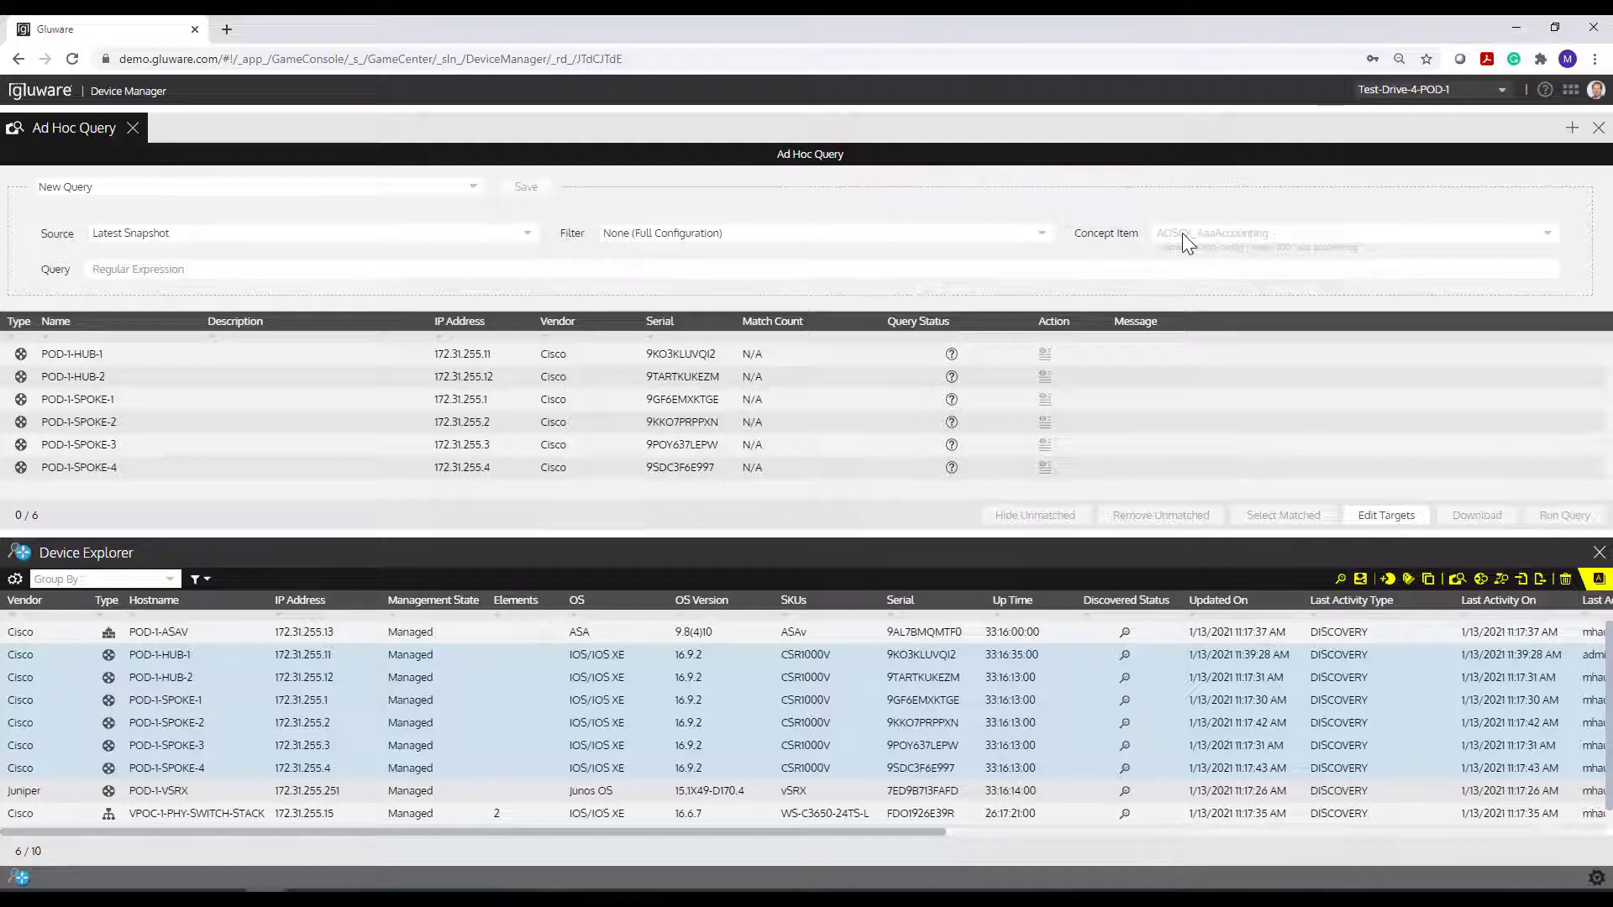
# Set the query expression to "router bgp", review the target devices and run the query.
pyautogui.click(194, 272)
pyautogui.write('router bgp')
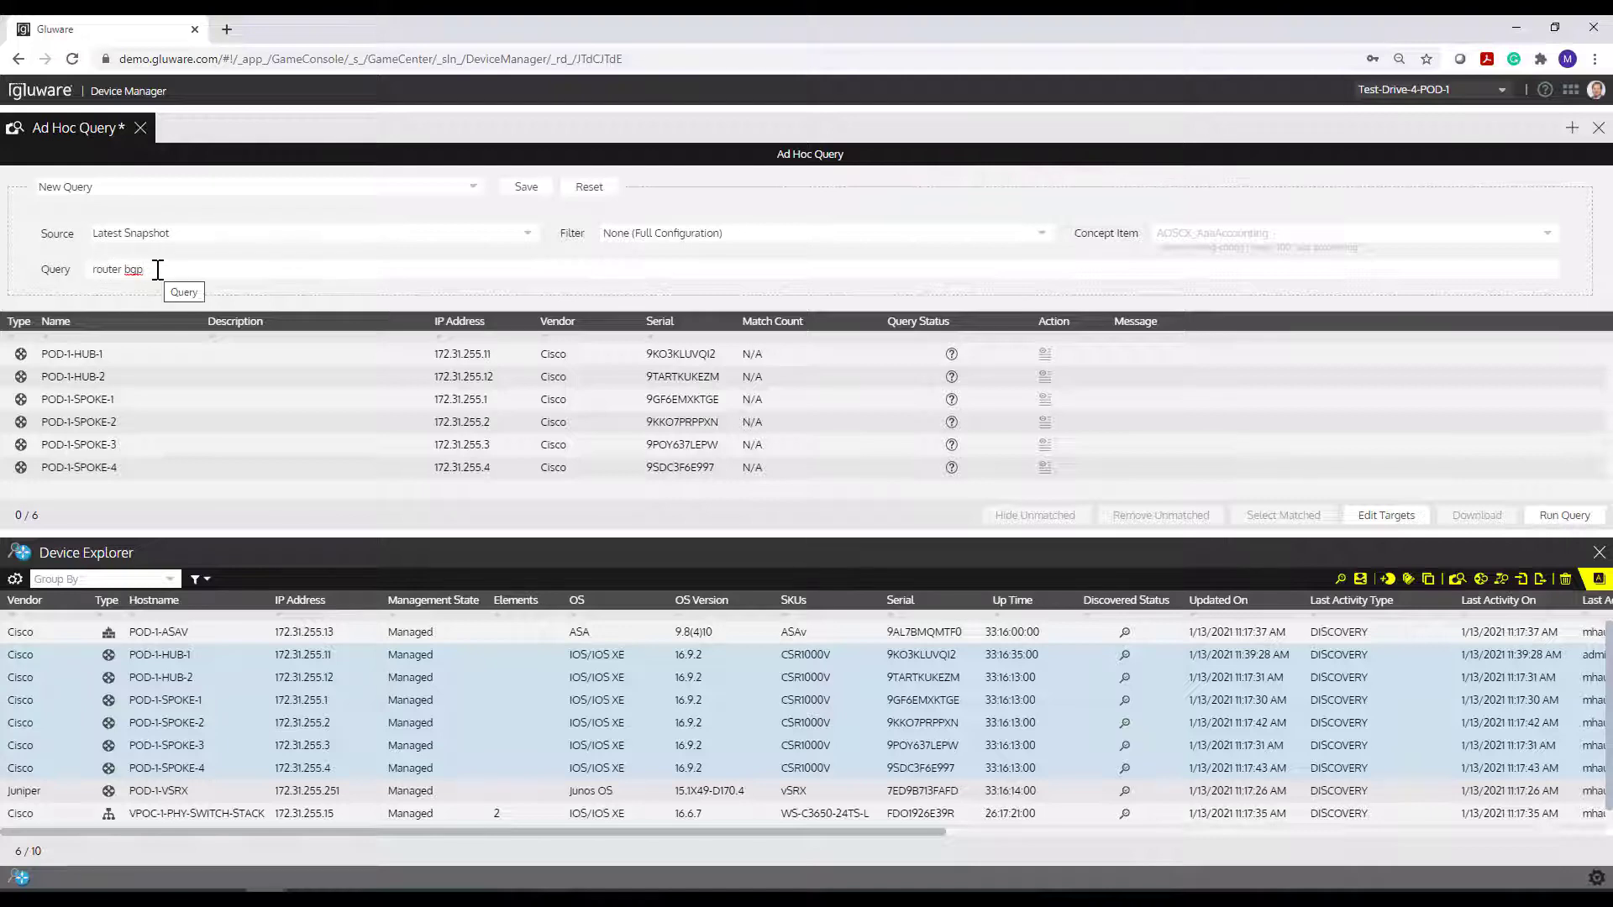
pyautogui.tripleClick(98, 269)
pyautogui.click(1388, 517)
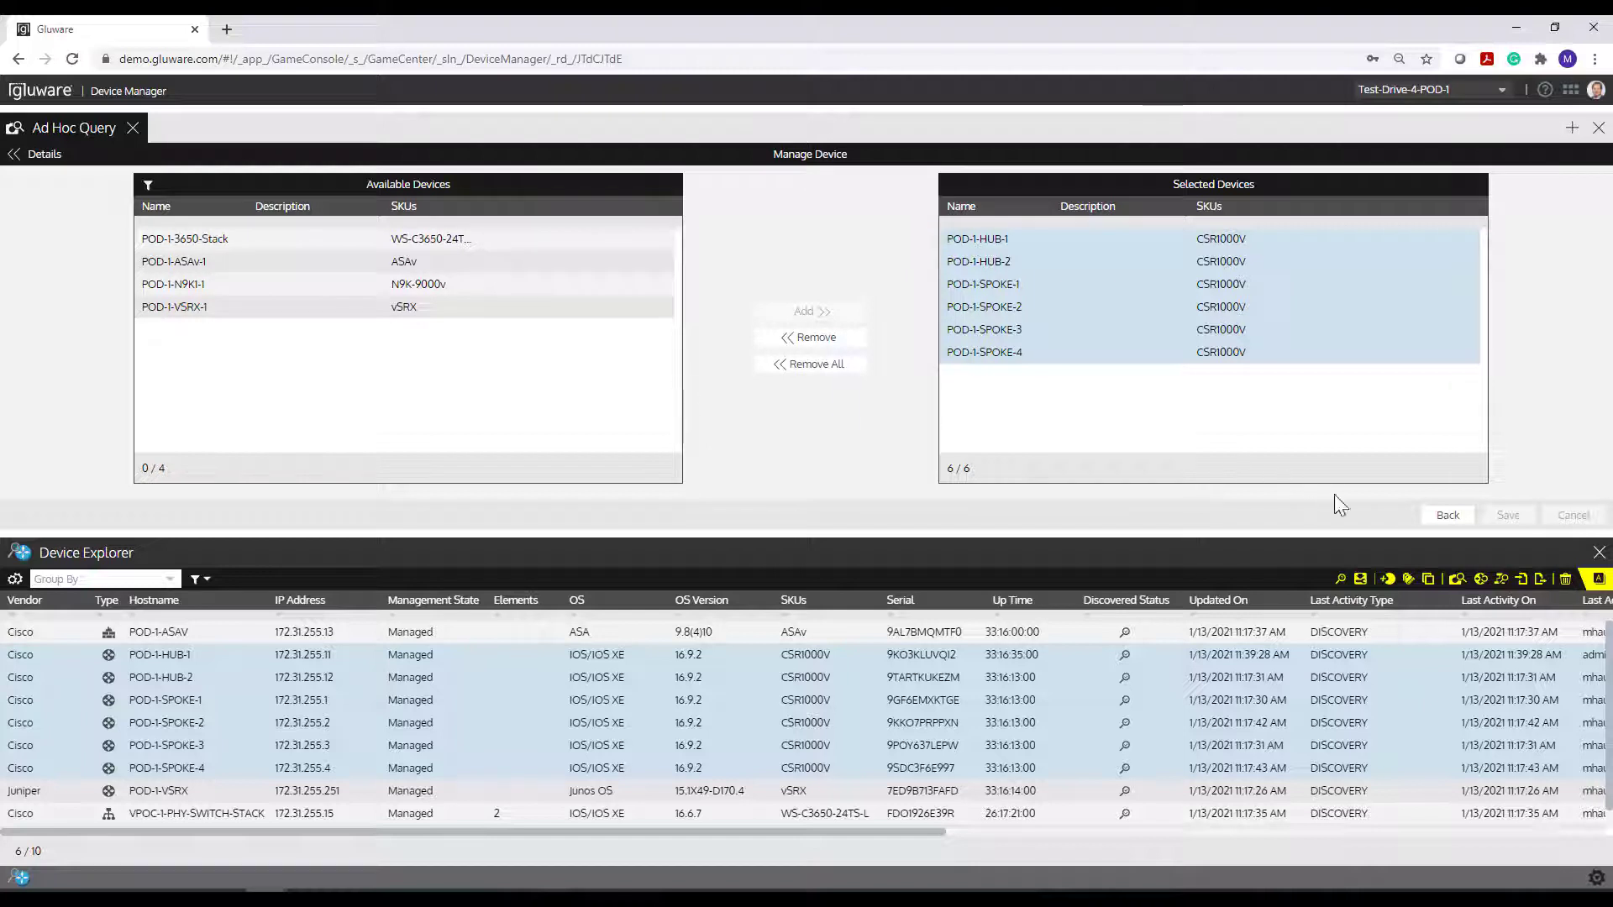
pyautogui.click(1440, 518)
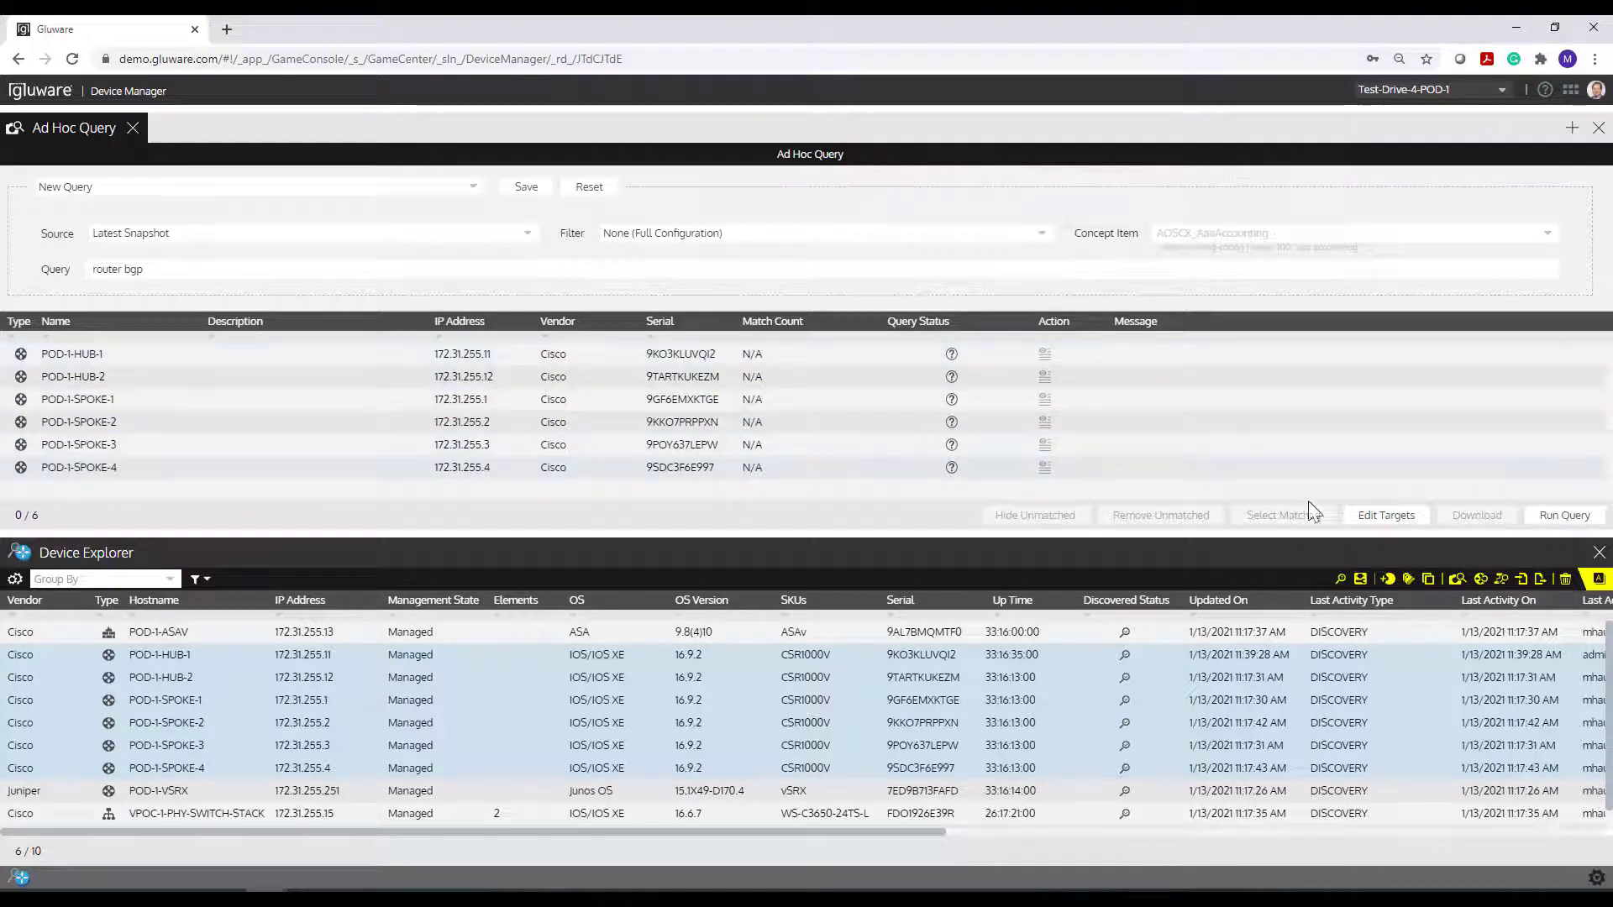
pyautogui.click(1558, 521)
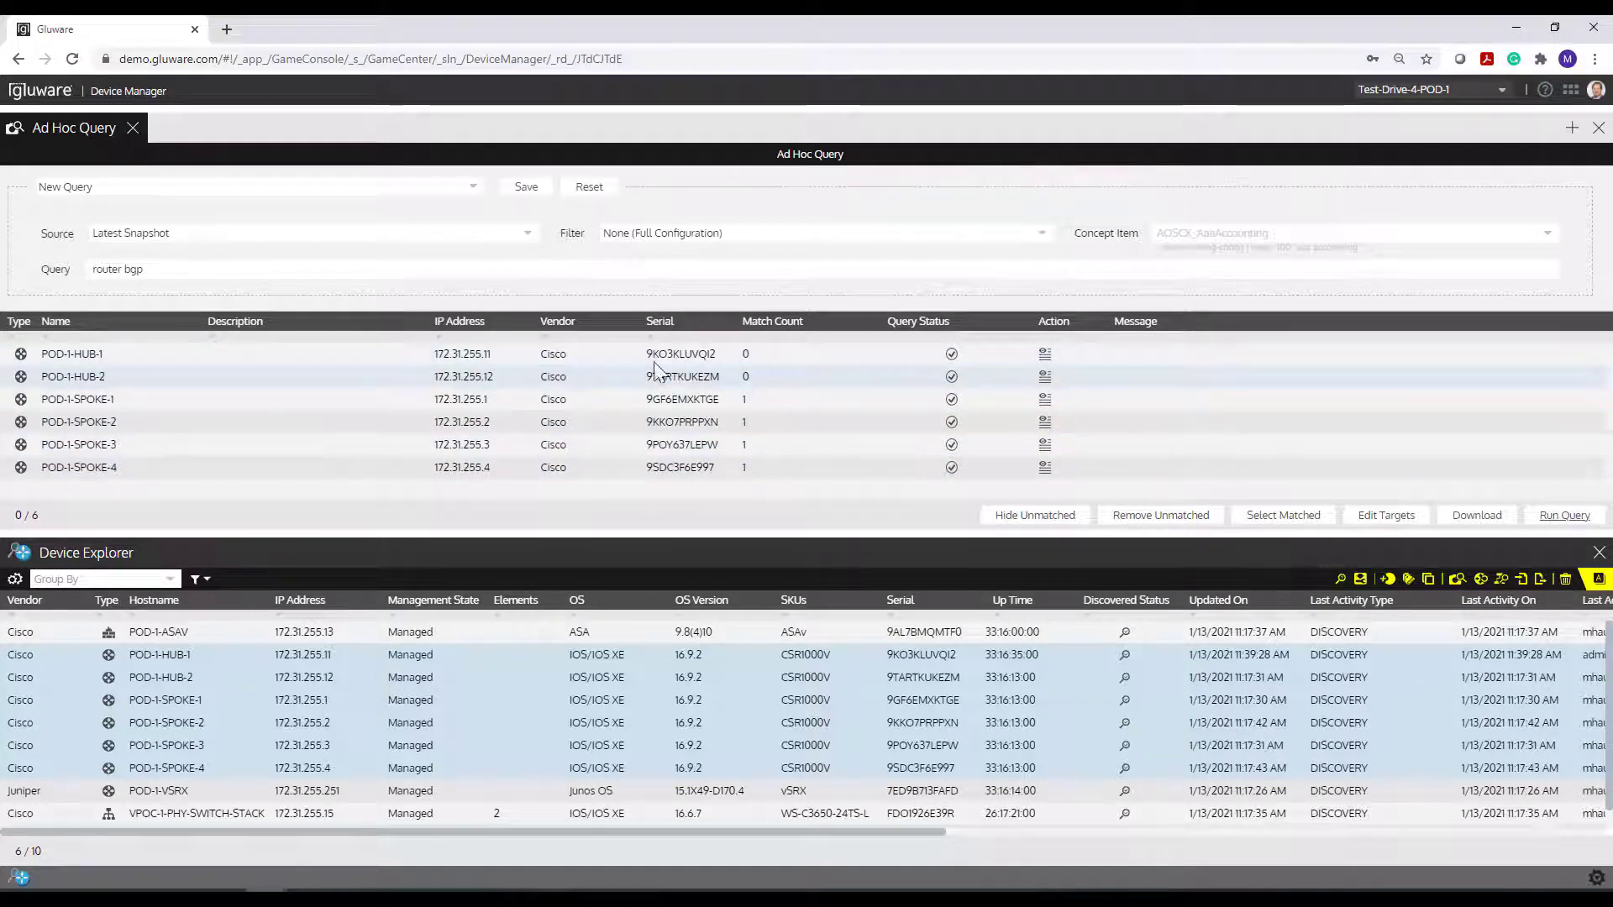
# Examine the query match in POD-1-SPOKE-4's configuration, check the views for POD-1-SPOKE-2 and POD-1-SPOKE-1, and return to the query results.
pyautogui.click(1043, 470)
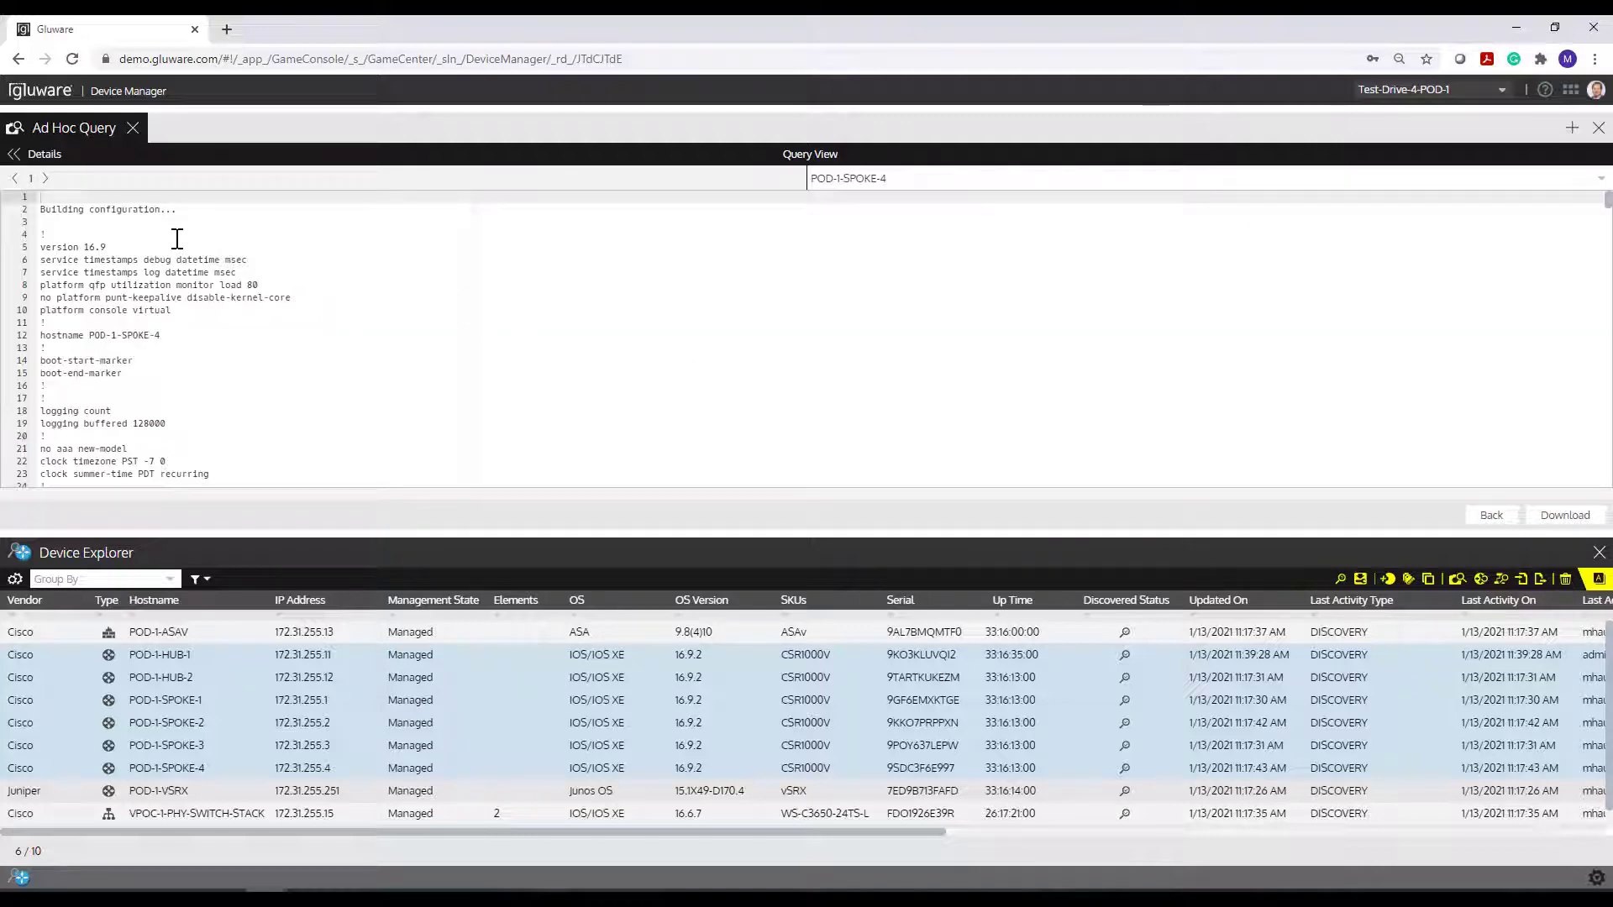
pyautogui.click(46, 179)
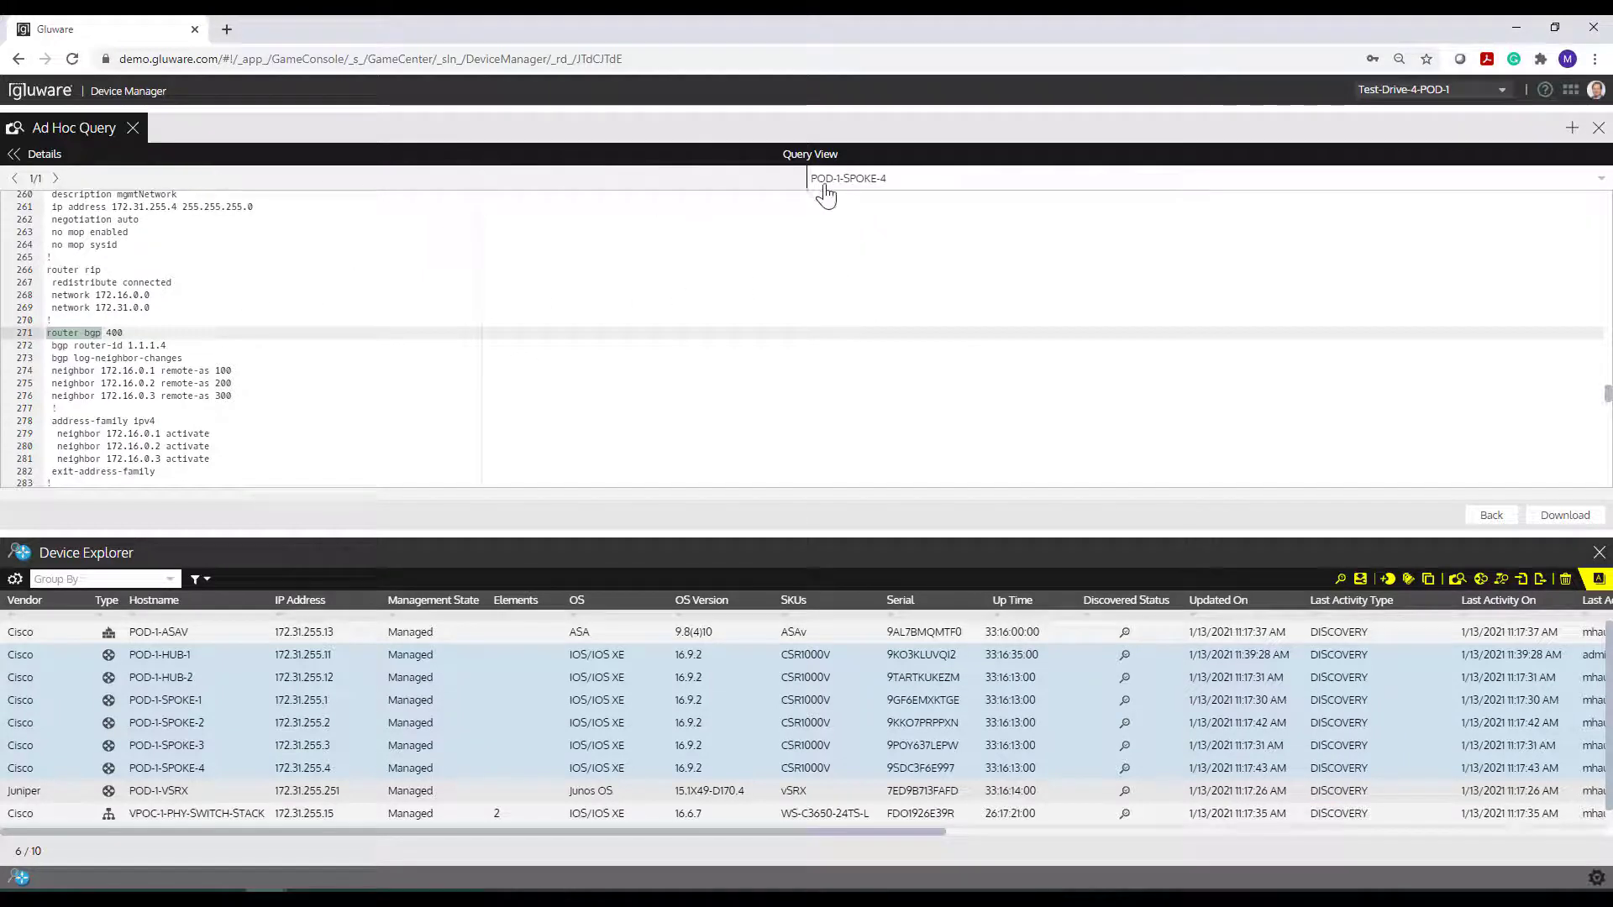
pyautogui.click(910, 182)
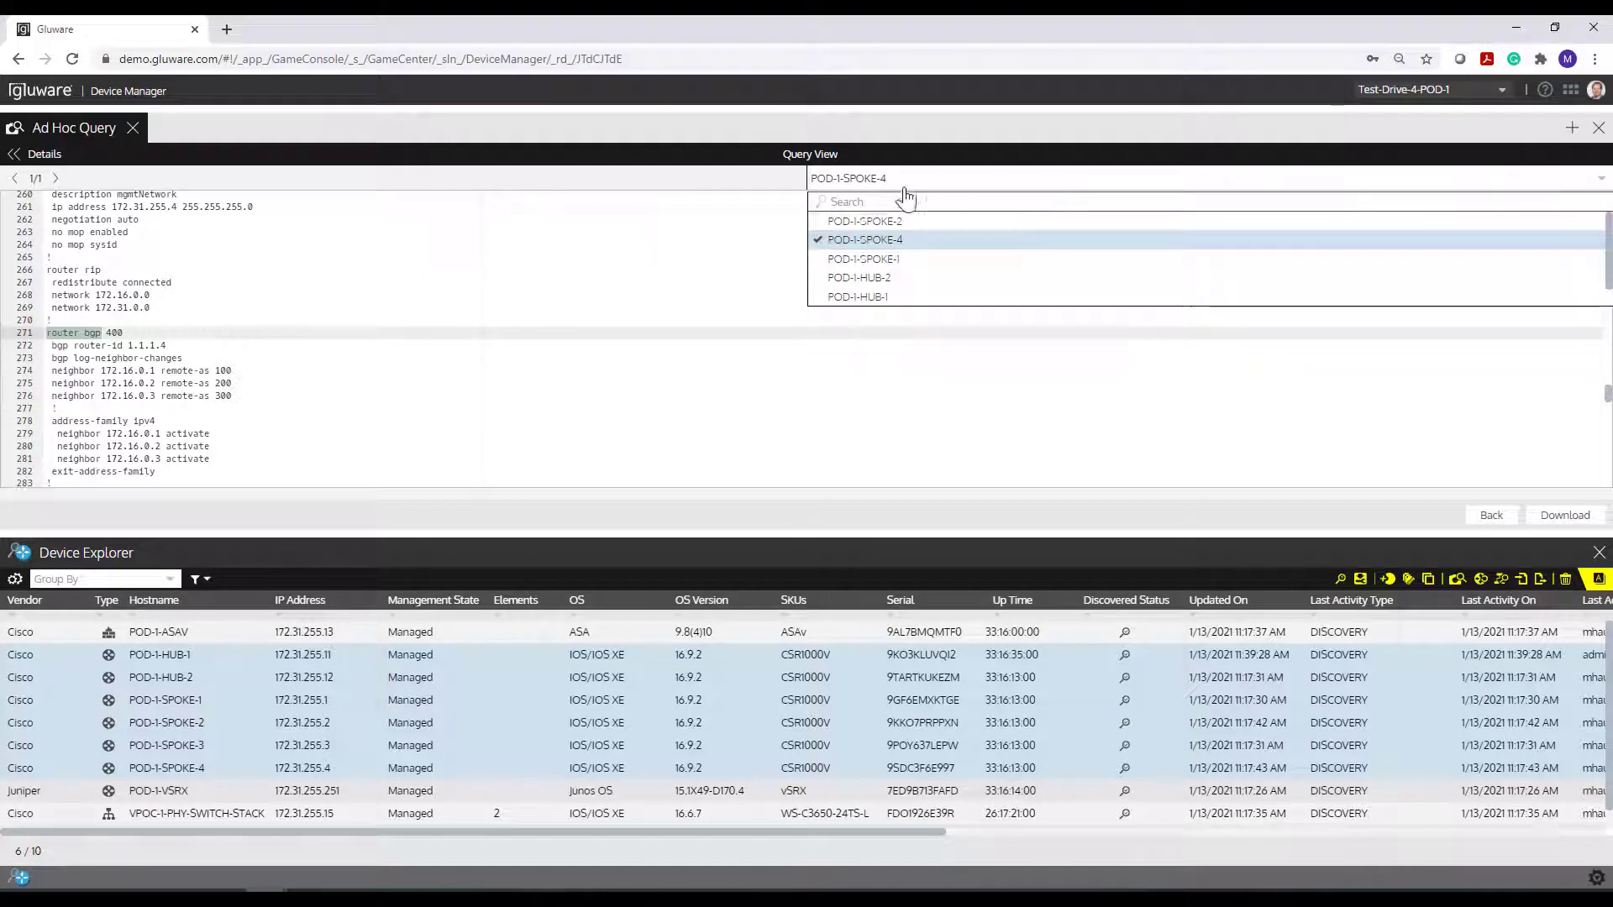
pyautogui.click(852, 220)
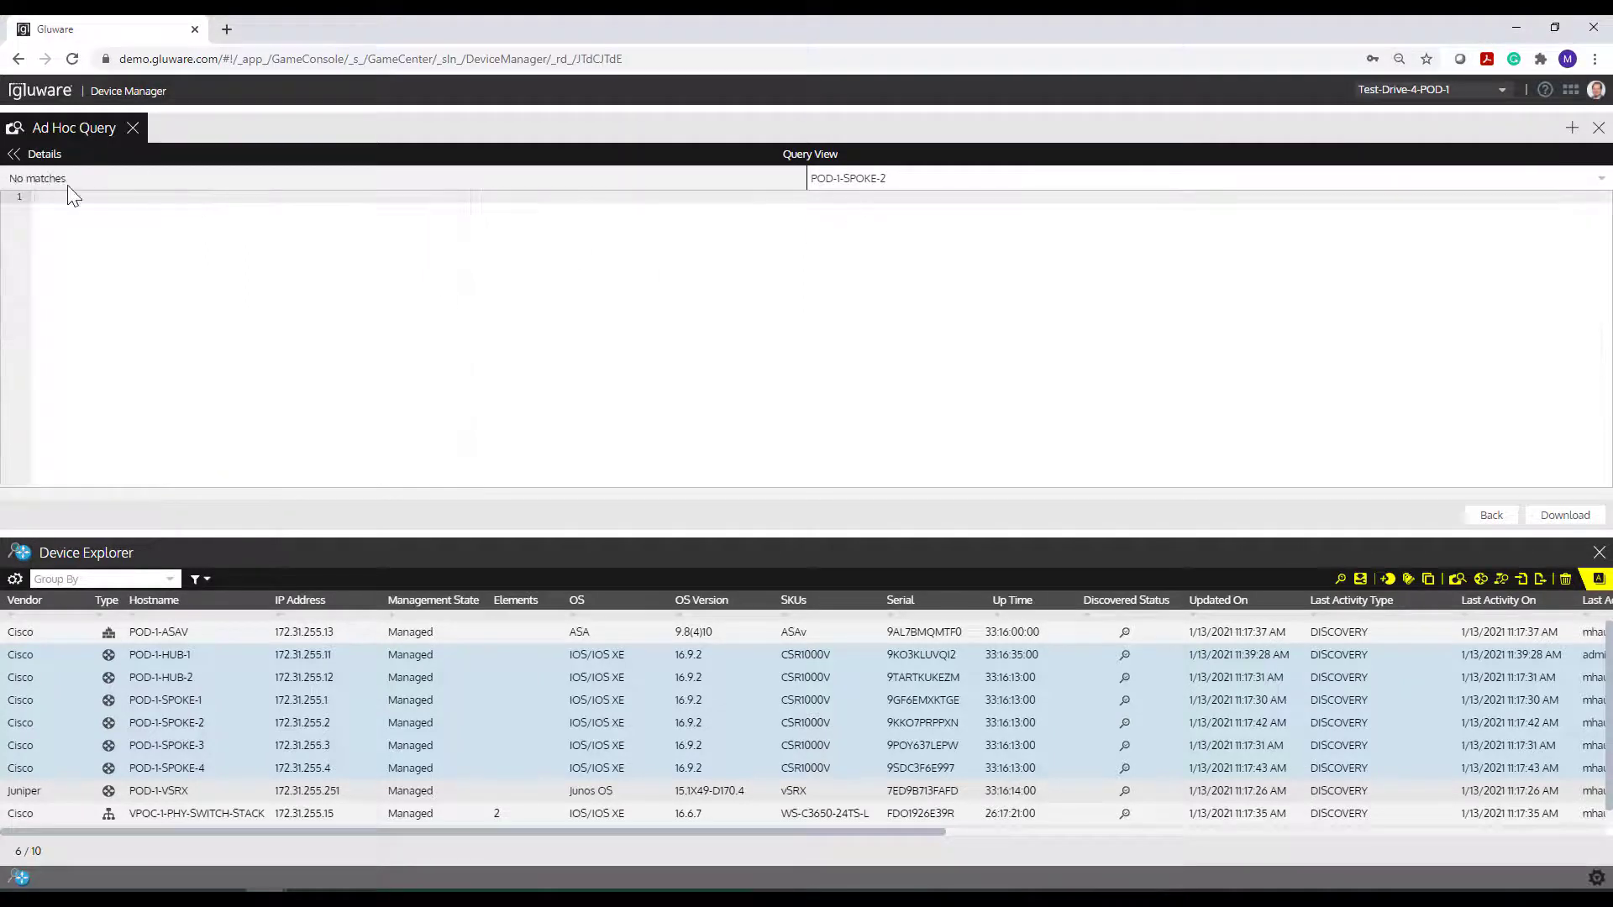
pyautogui.click(860, 183)
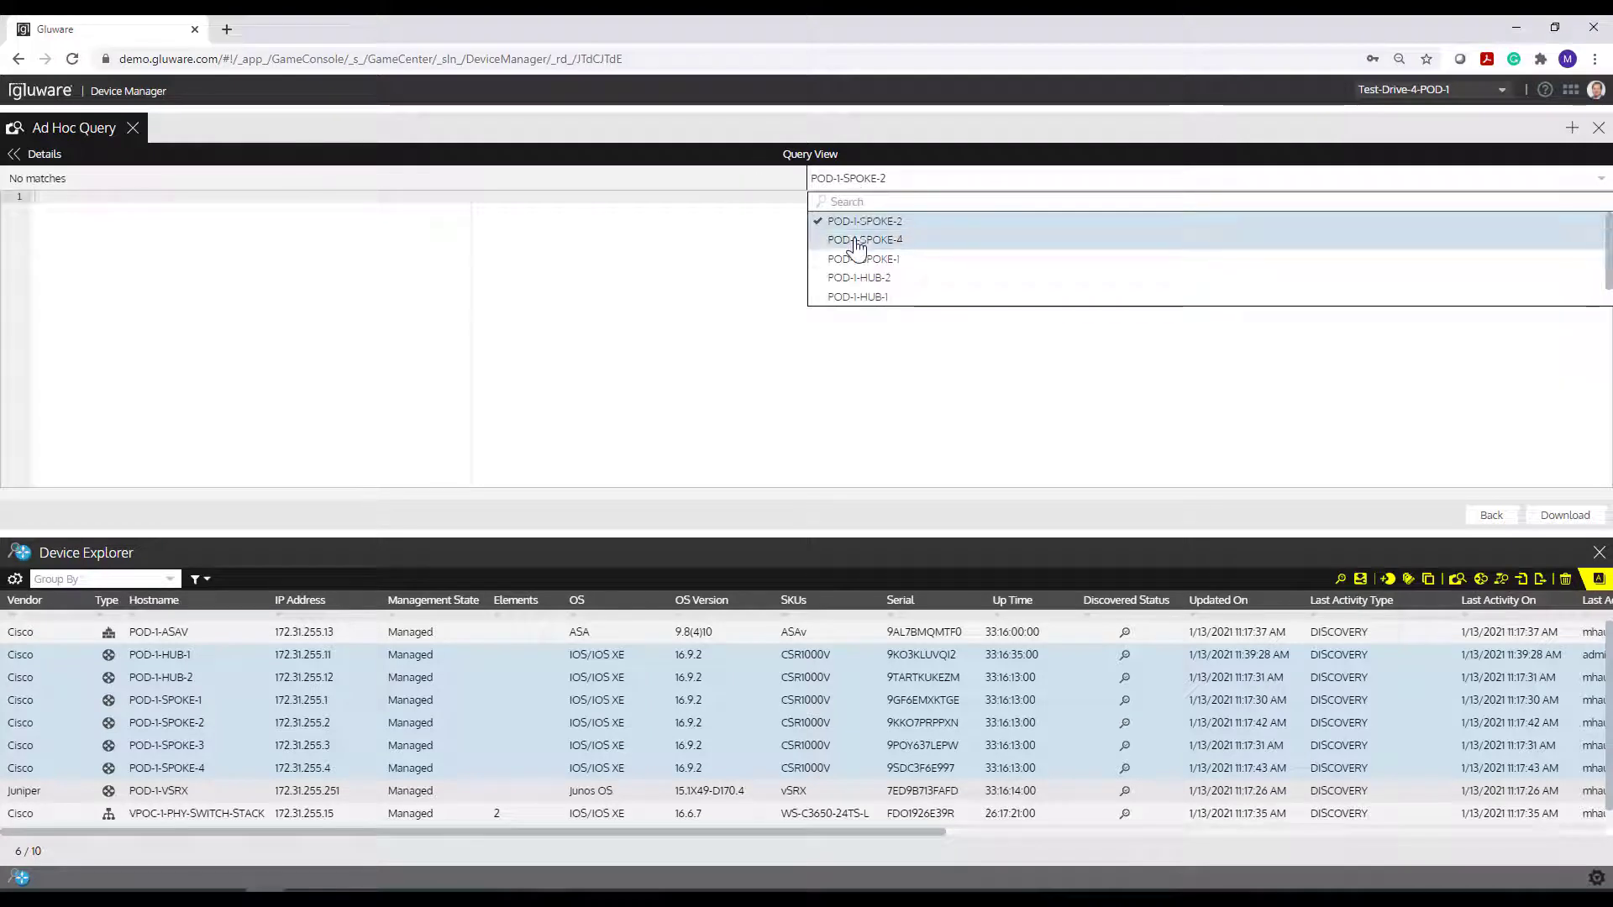
pyautogui.click(849, 240)
pyautogui.click(863, 187)
pyautogui.click(859, 259)
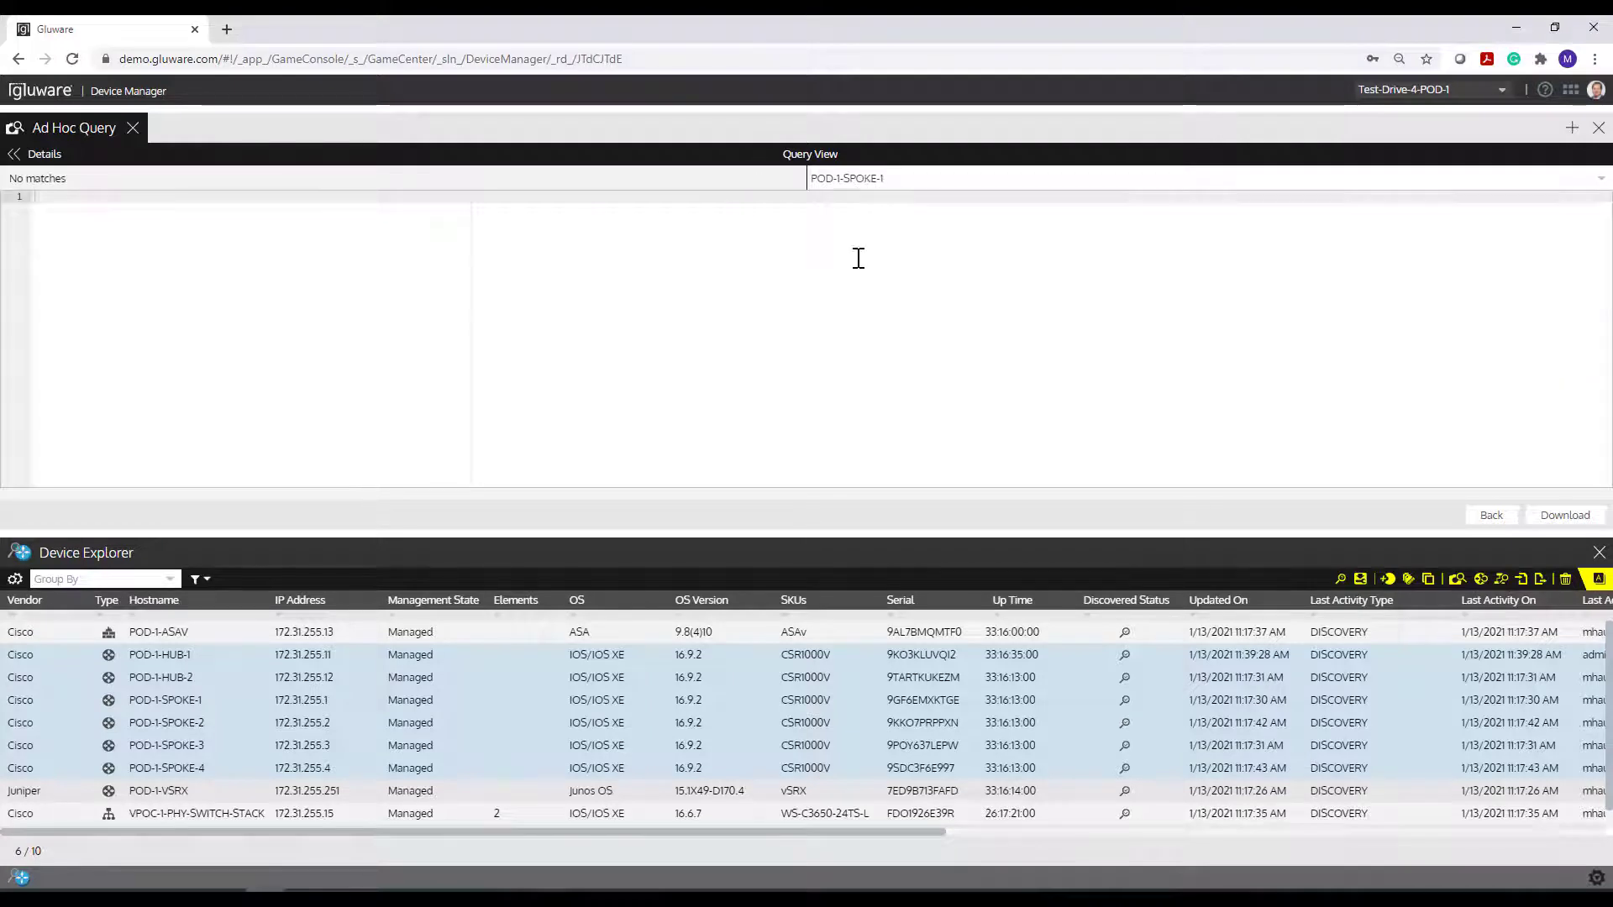
pyautogui.click(44, 155)
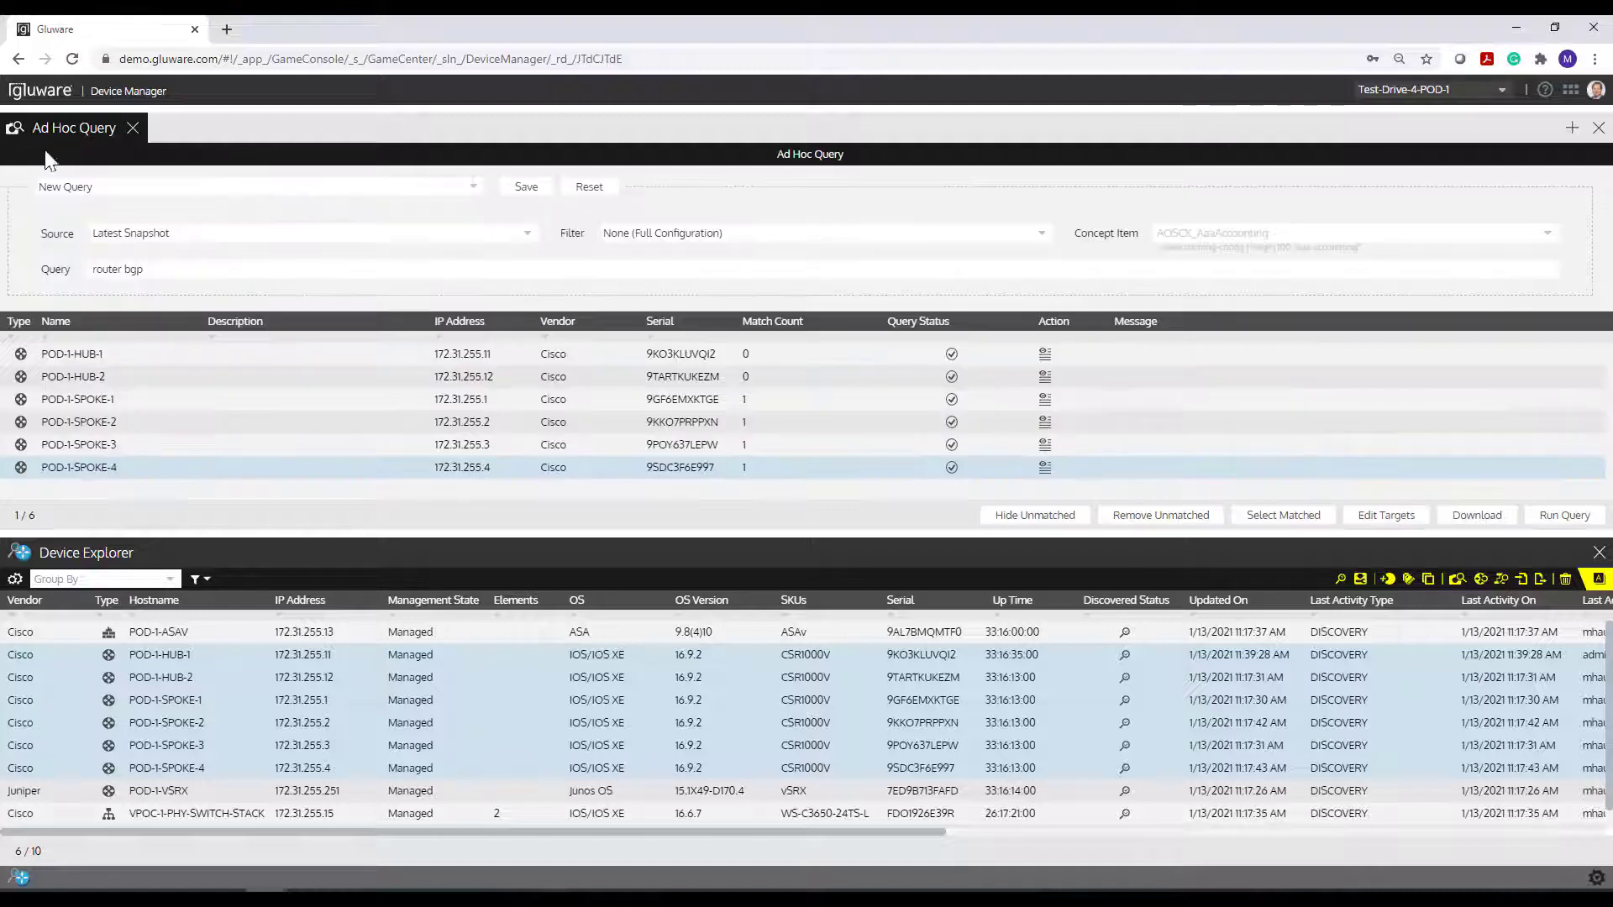
# Examine the "router bgp" match in POD-1-SPOKE-3's configuration and return to the query results.
pyautogui.click(1044, 445)
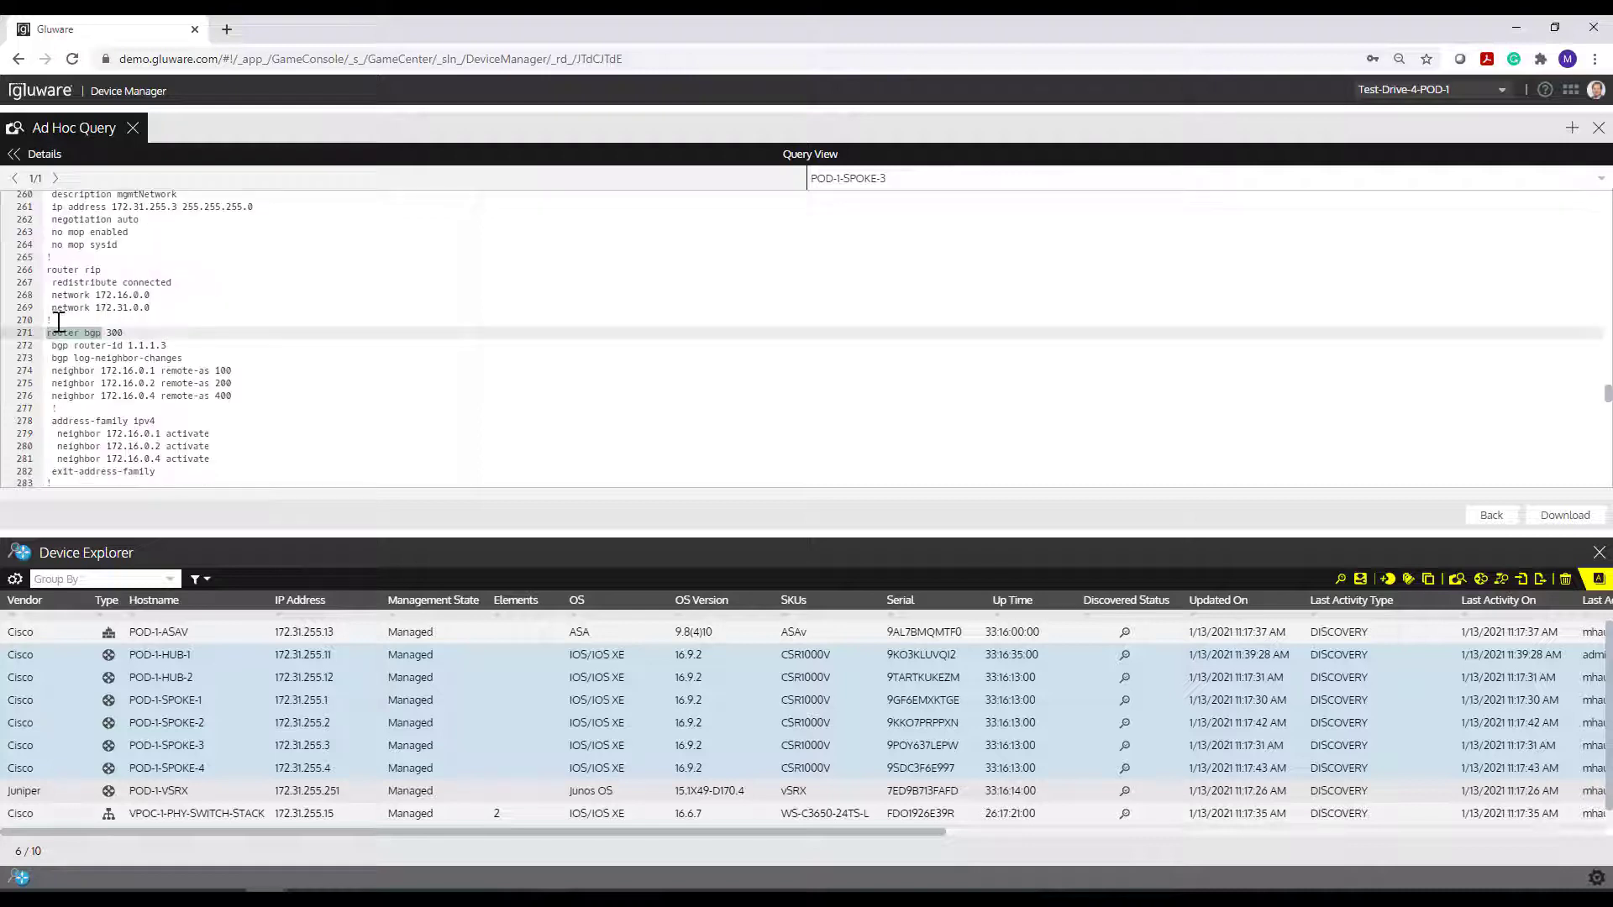
pyautogui.moveTo(48, 332); pyautogui.dragTo(103, 332)
pyautogui.click(34, 155)
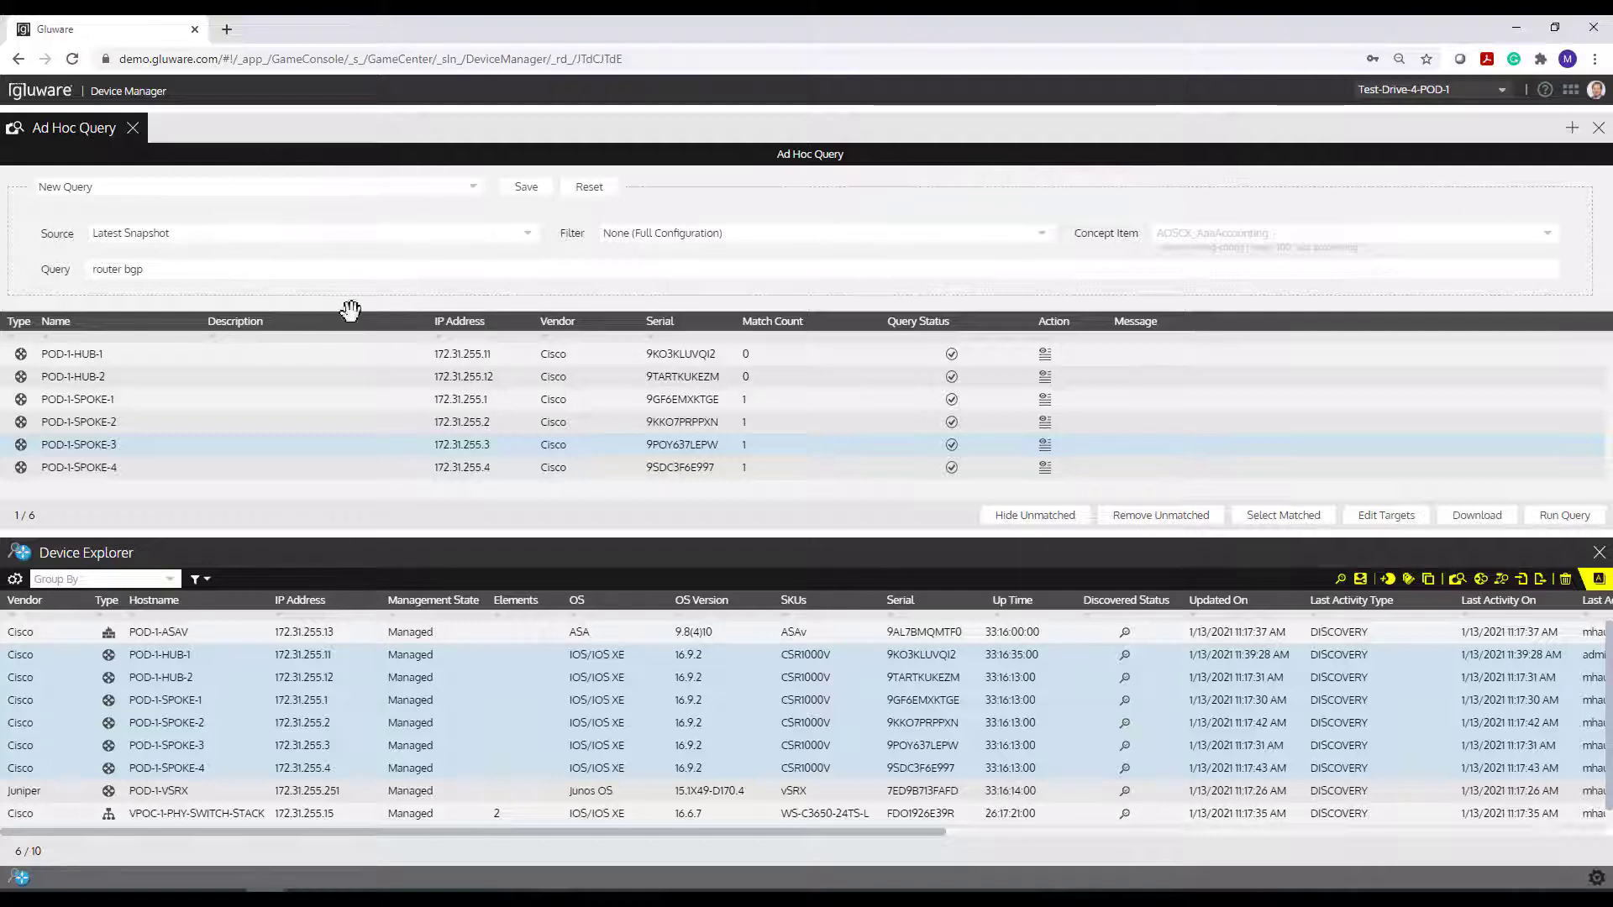
# Save the query as "BGP Configured - IOS" and check its query expression.
pyautogui.click(521, 193)
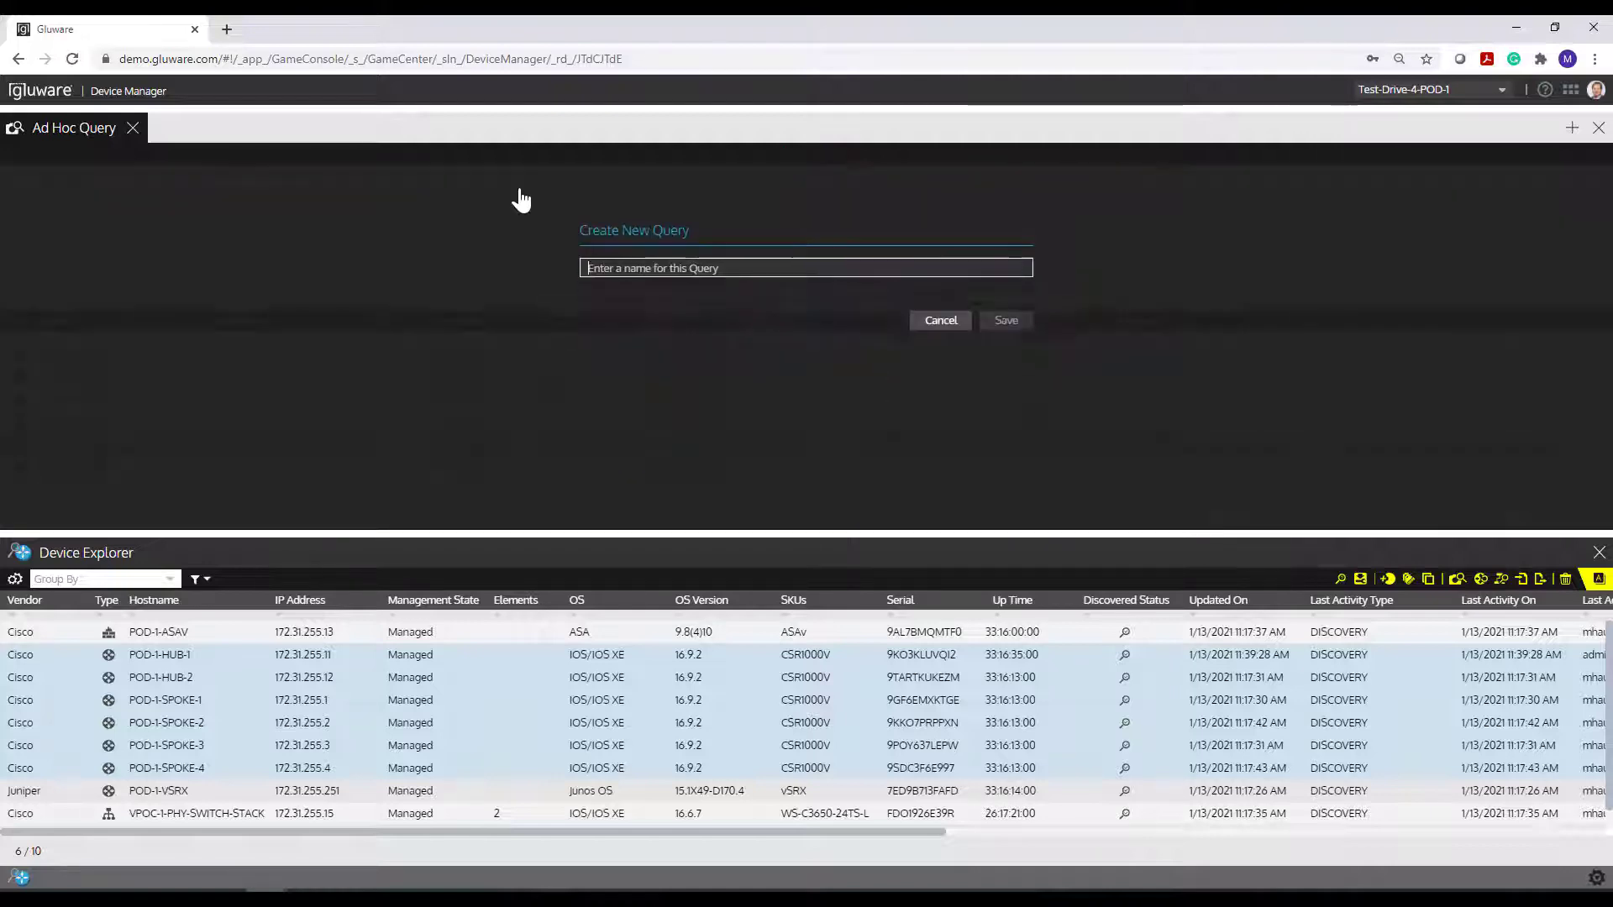
pyautogui.write('a')
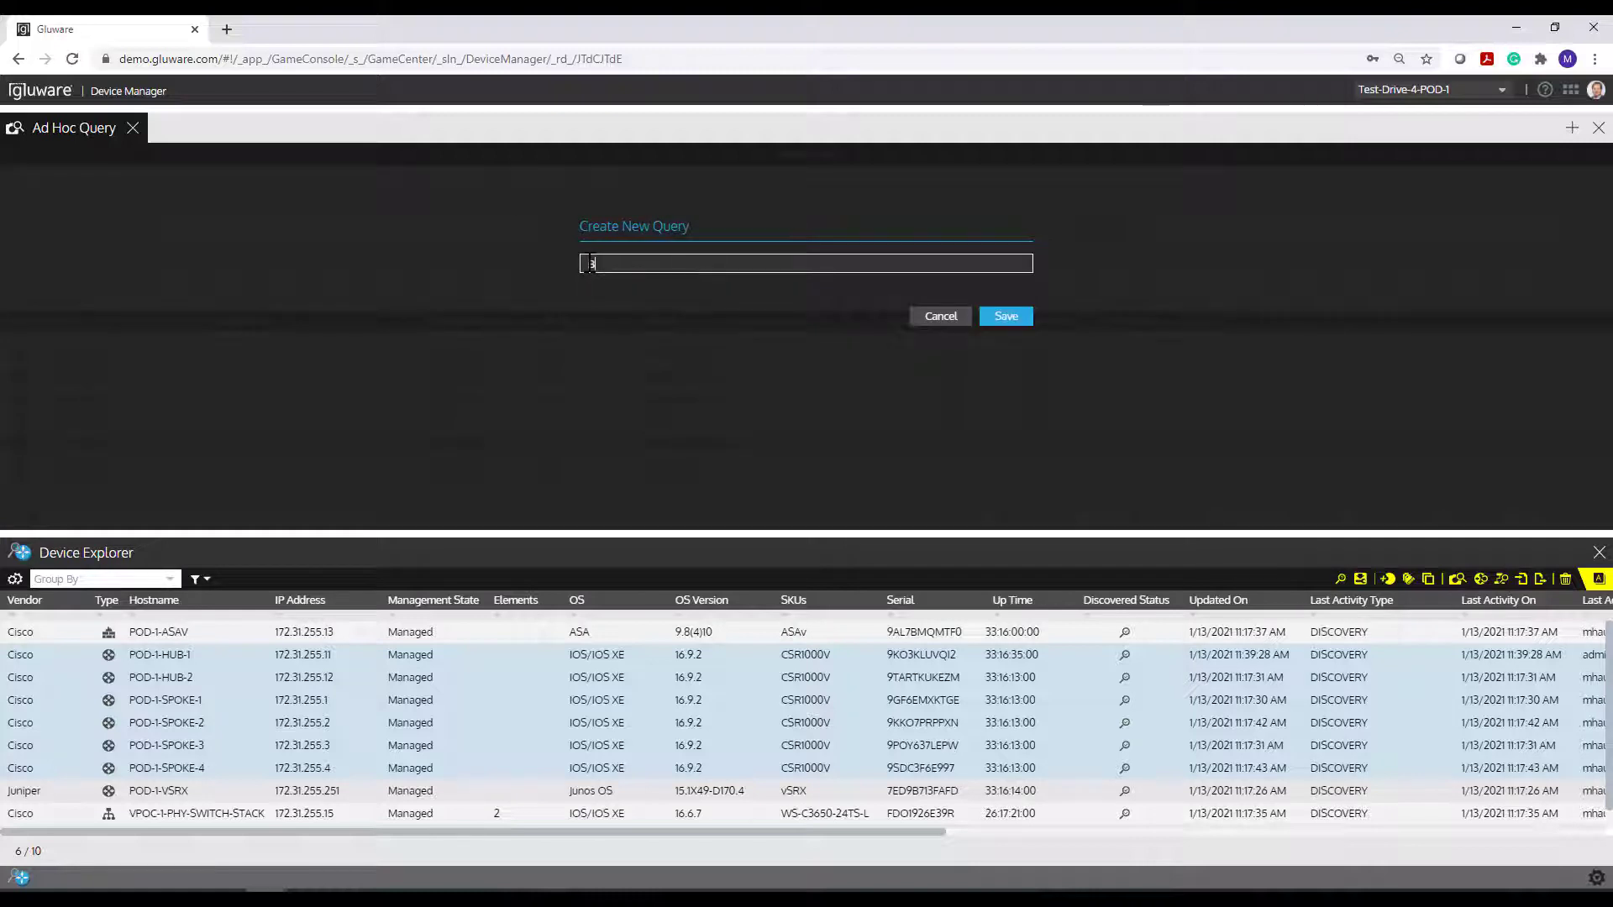
pyautogui.write('GP COndfi')
pyautogui.write('figured - IOS')
pyautogui.click(1005, 319)
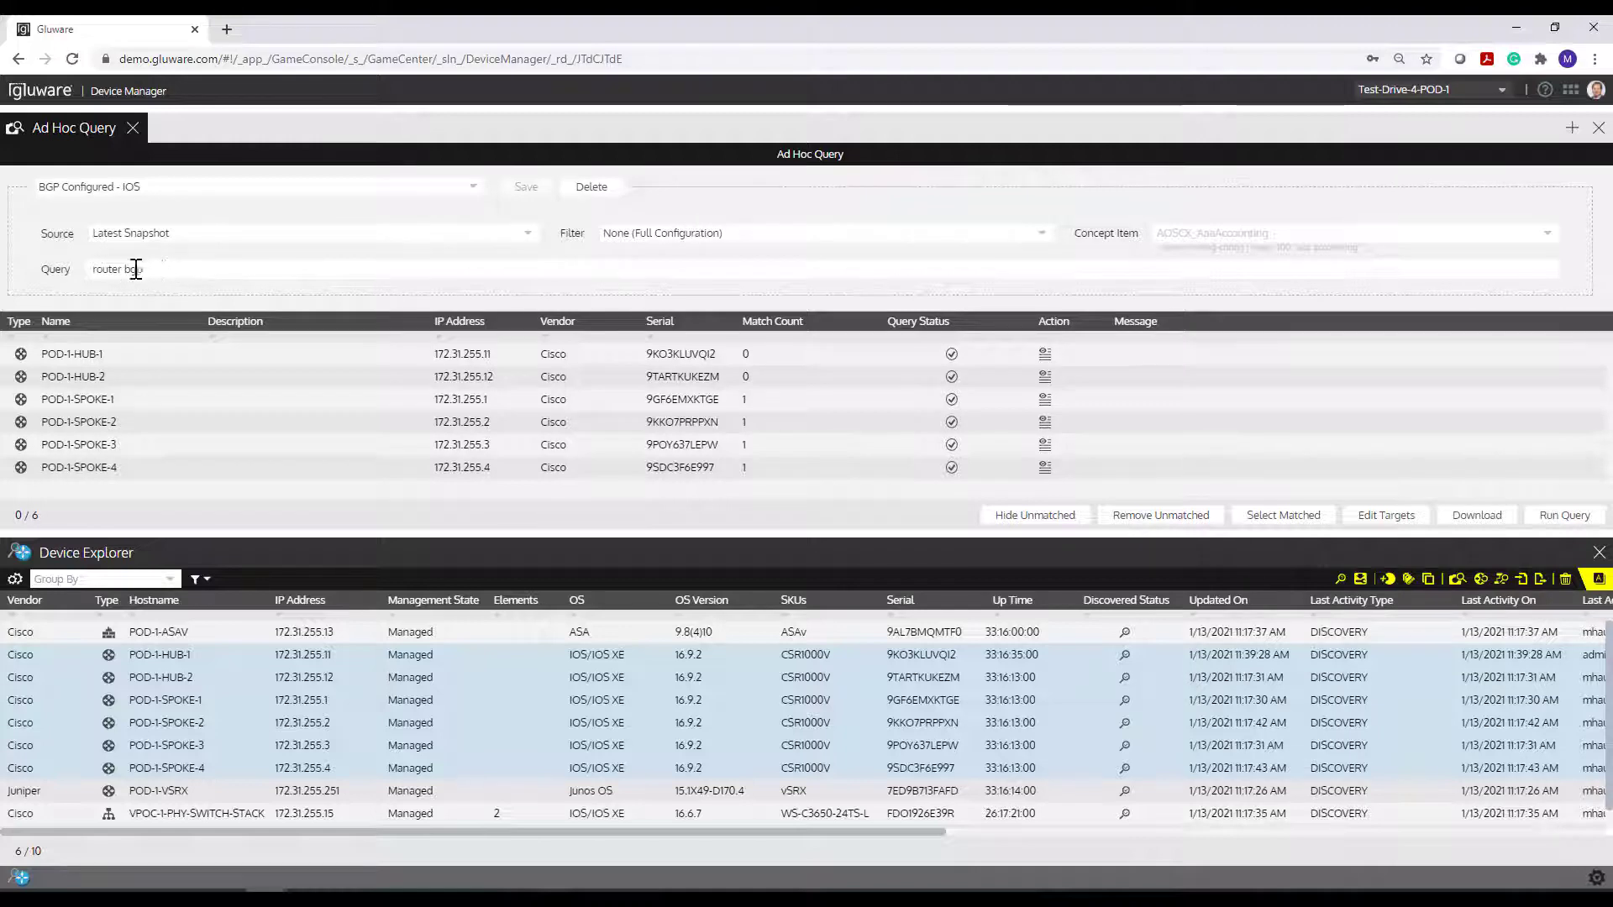
pyautogui.moveTo(159, 267); pyautogui.dragTo(86, 269)
# Start a new query with Device as the source and By Show Command as the filter.
pyautogui.click(470, 189)
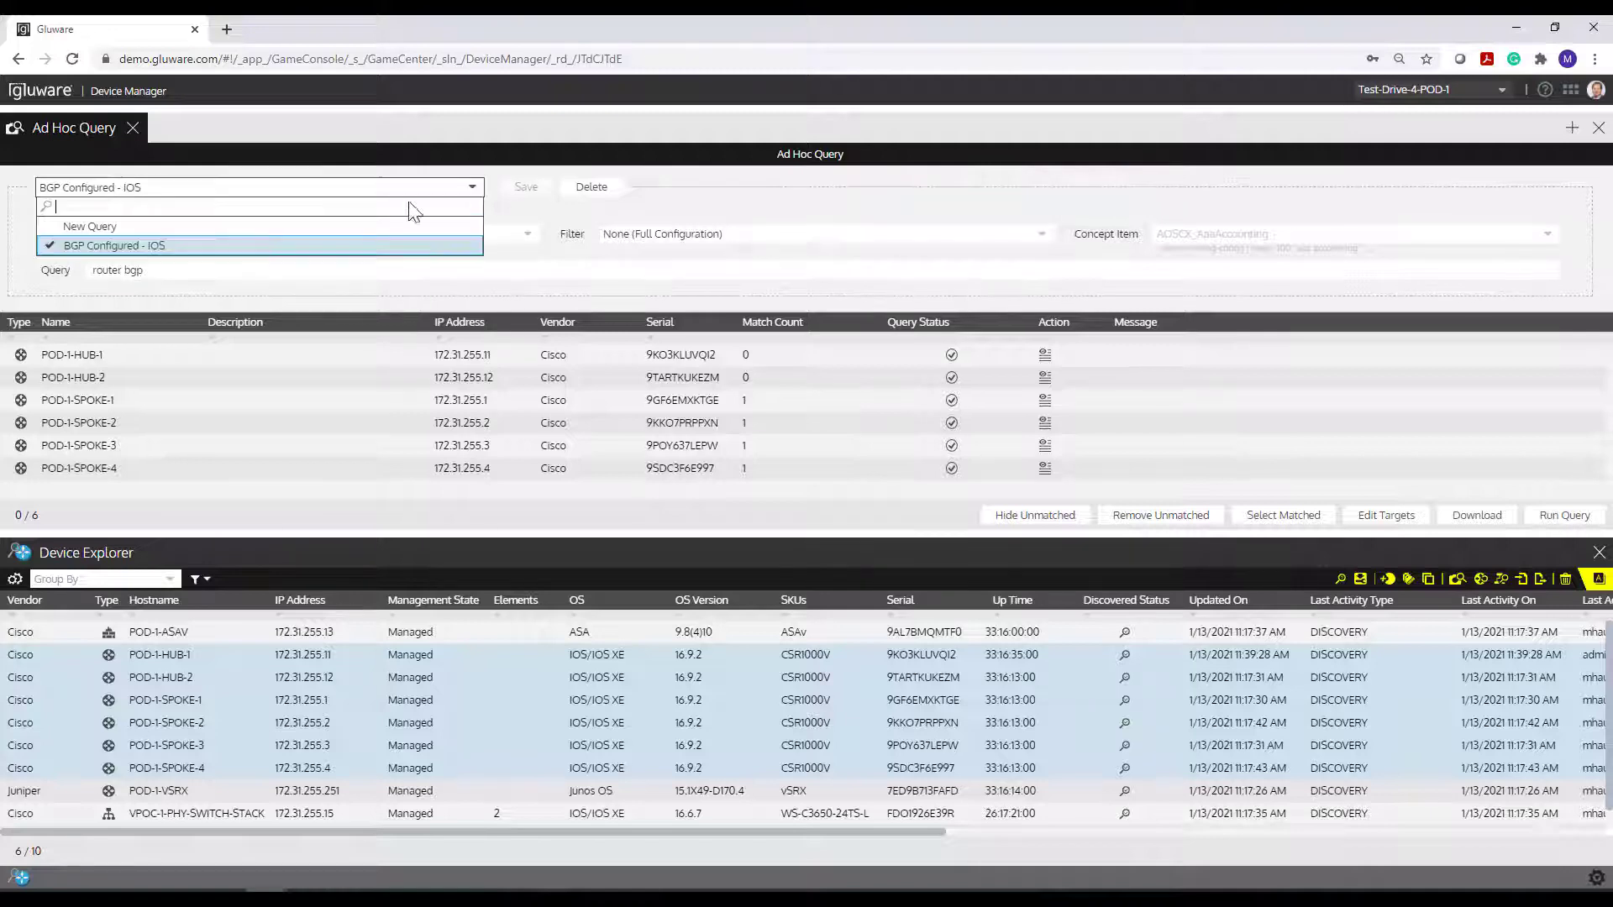
pyautogui.click(252, 224)
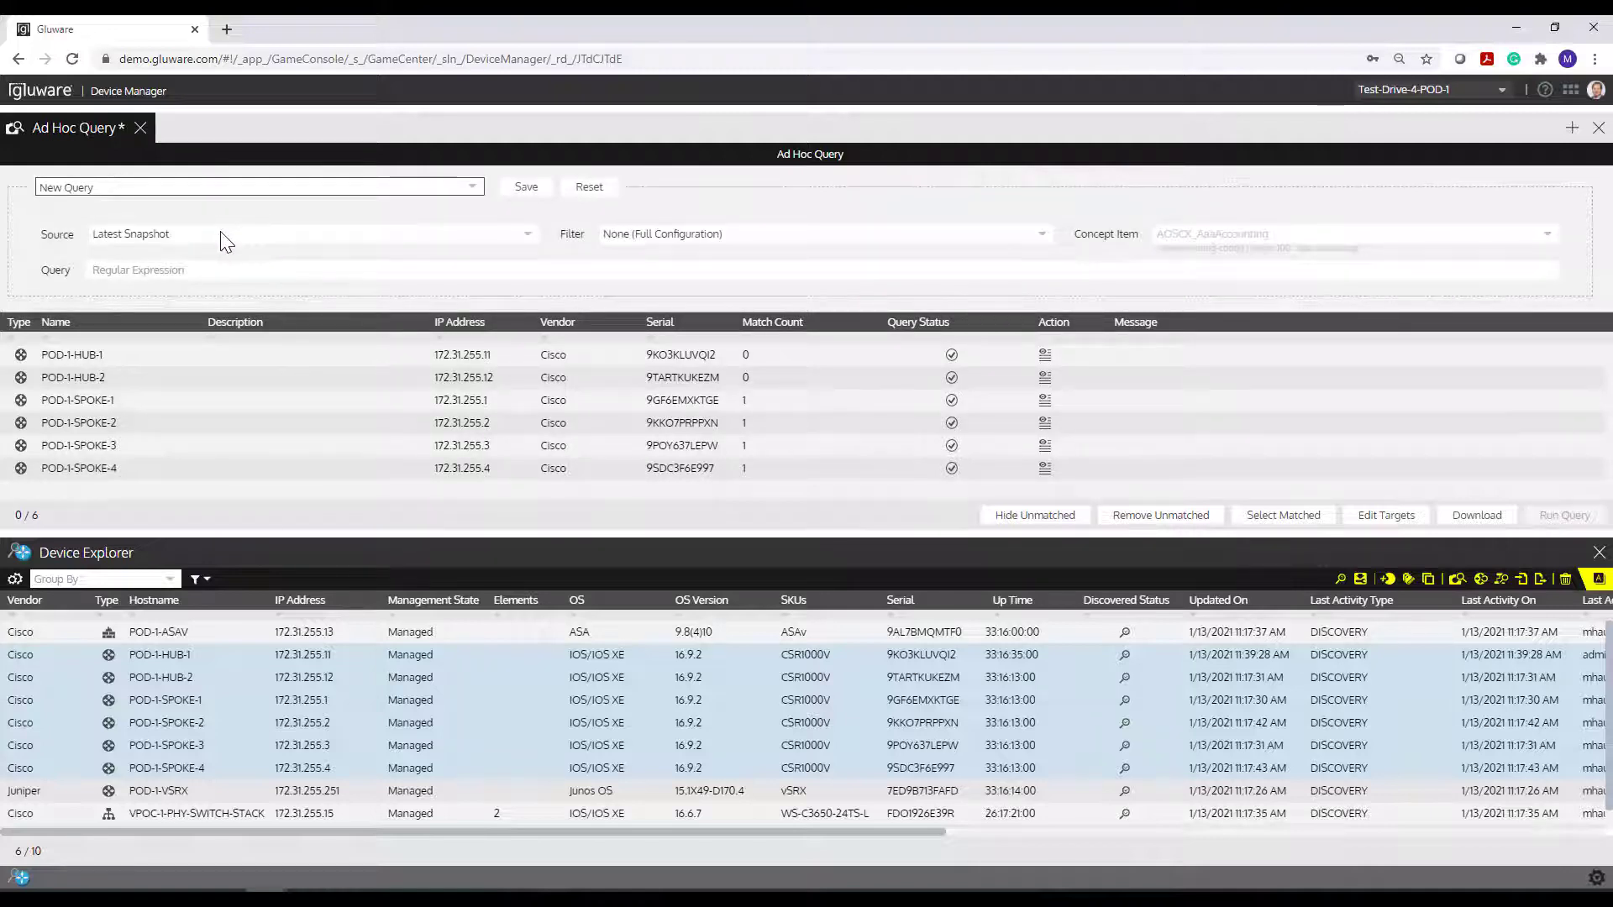
pyautogui.click(220, 231)
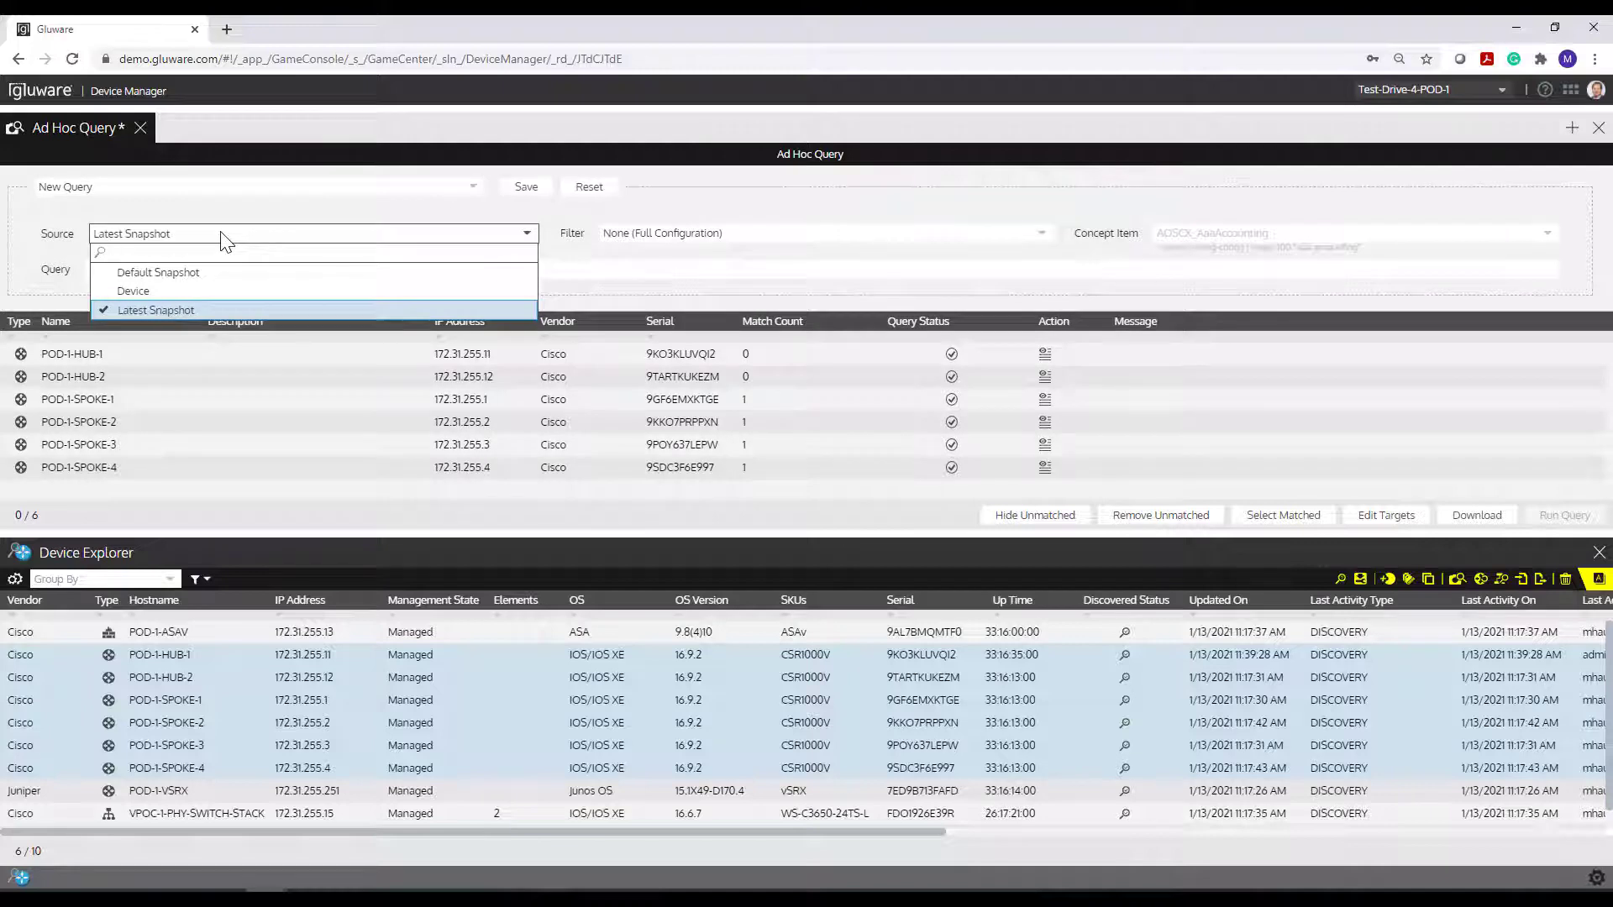
pyautogui.click(177, 291)
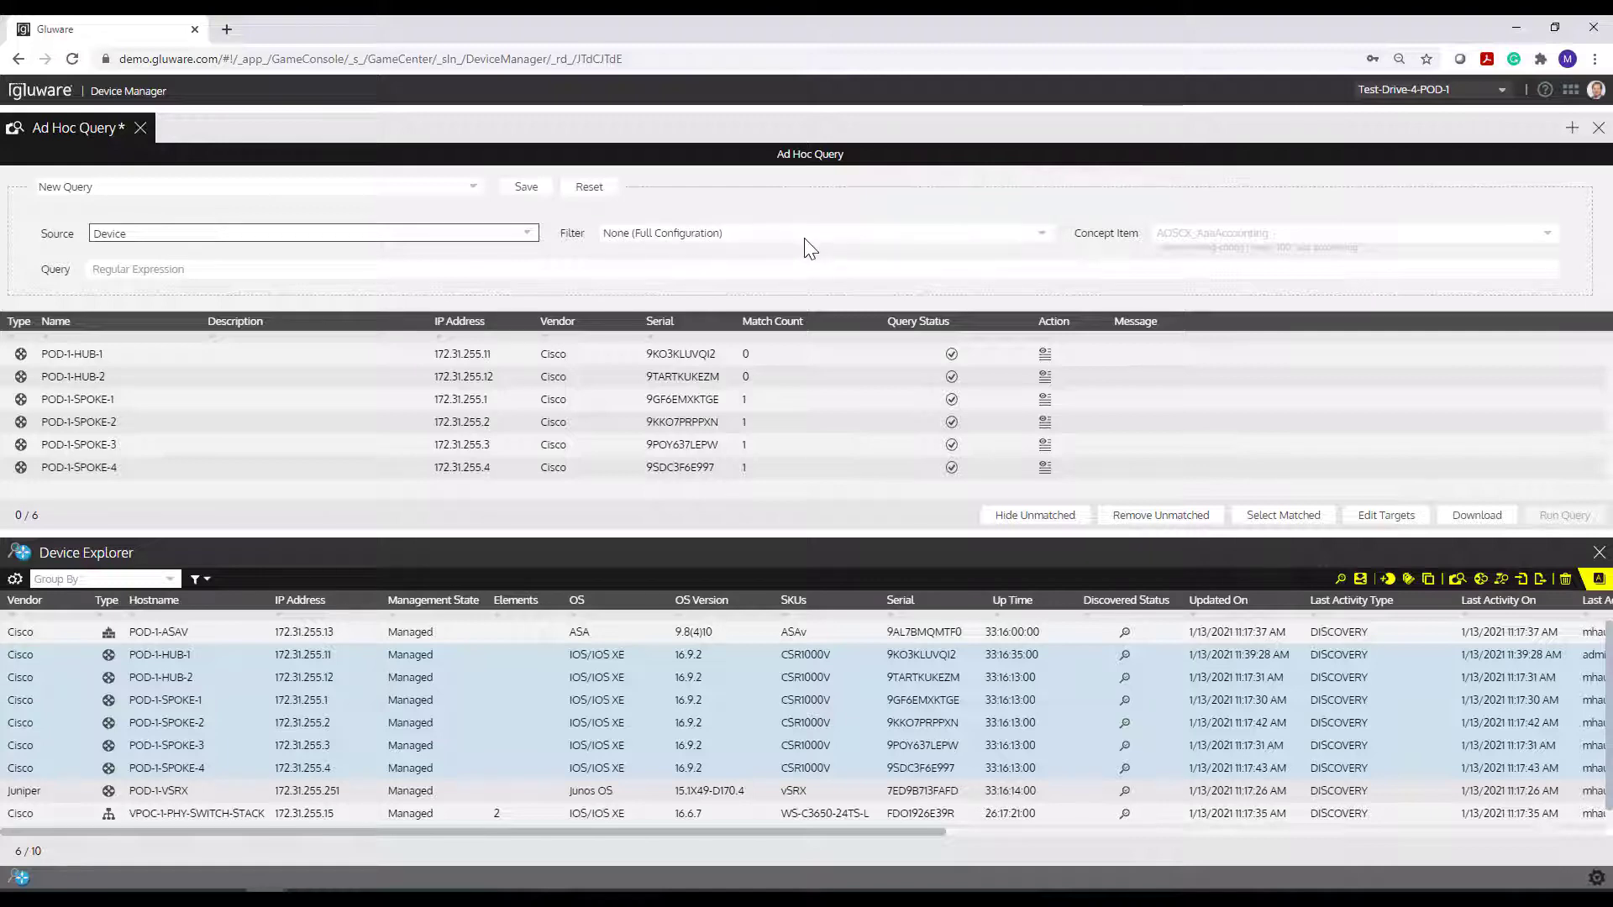
pyautogui.click(1042, 239)
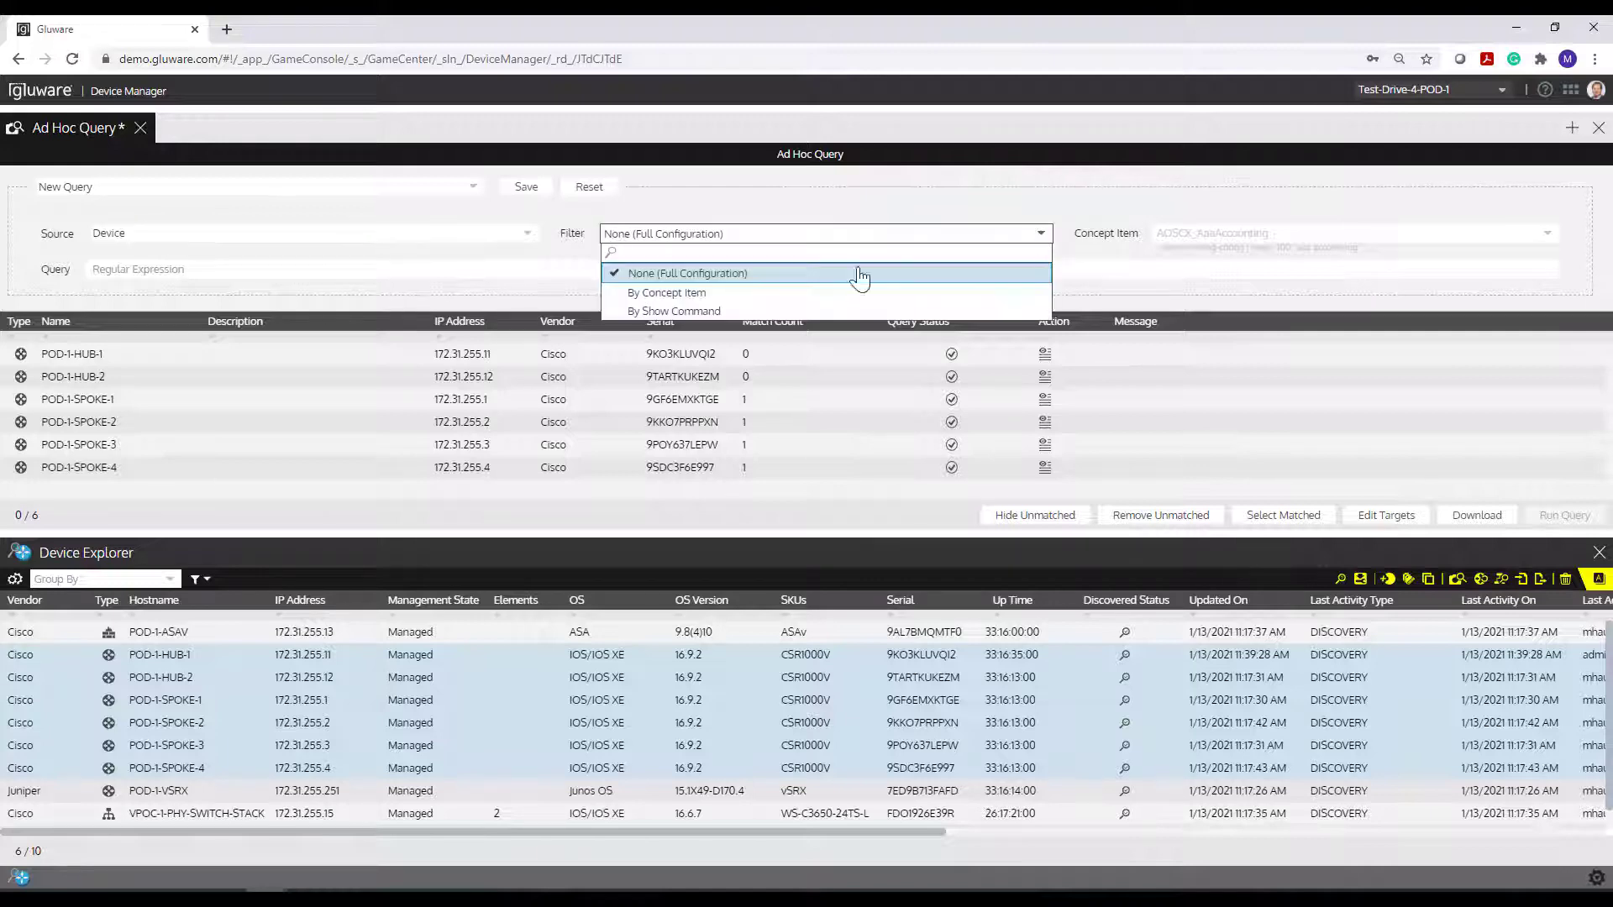
pyautogui.click(708, 312)
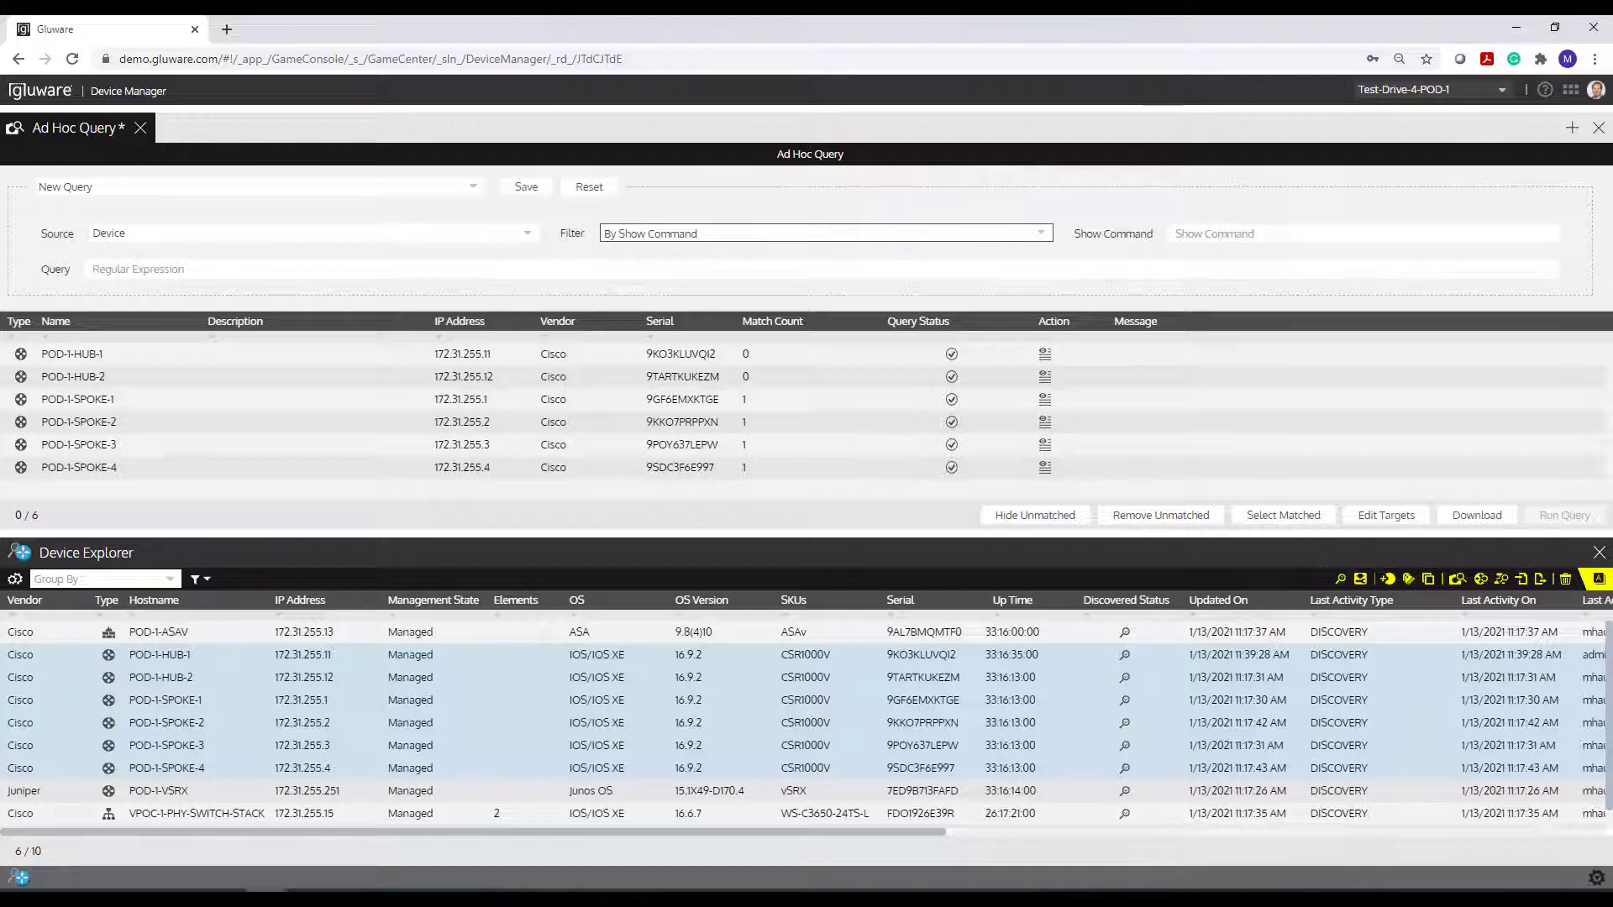
# Set the query's show command to "show ip bgp neighbors".
pyautogui.hotkey('alt', 'Tab')
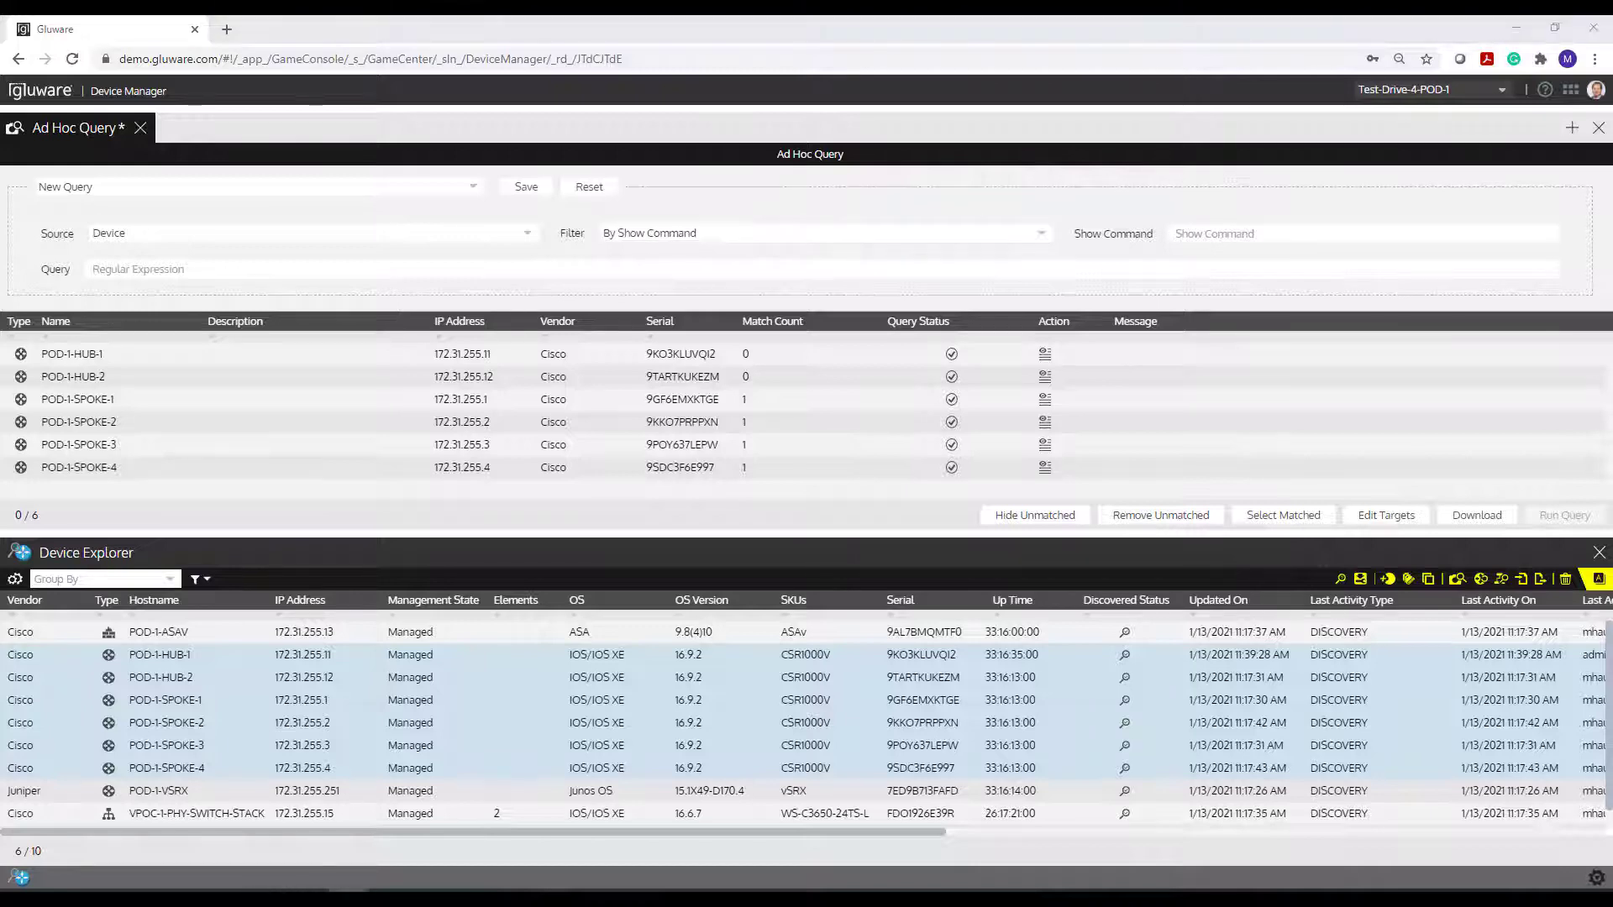
pyautogui.click(1187, 241)
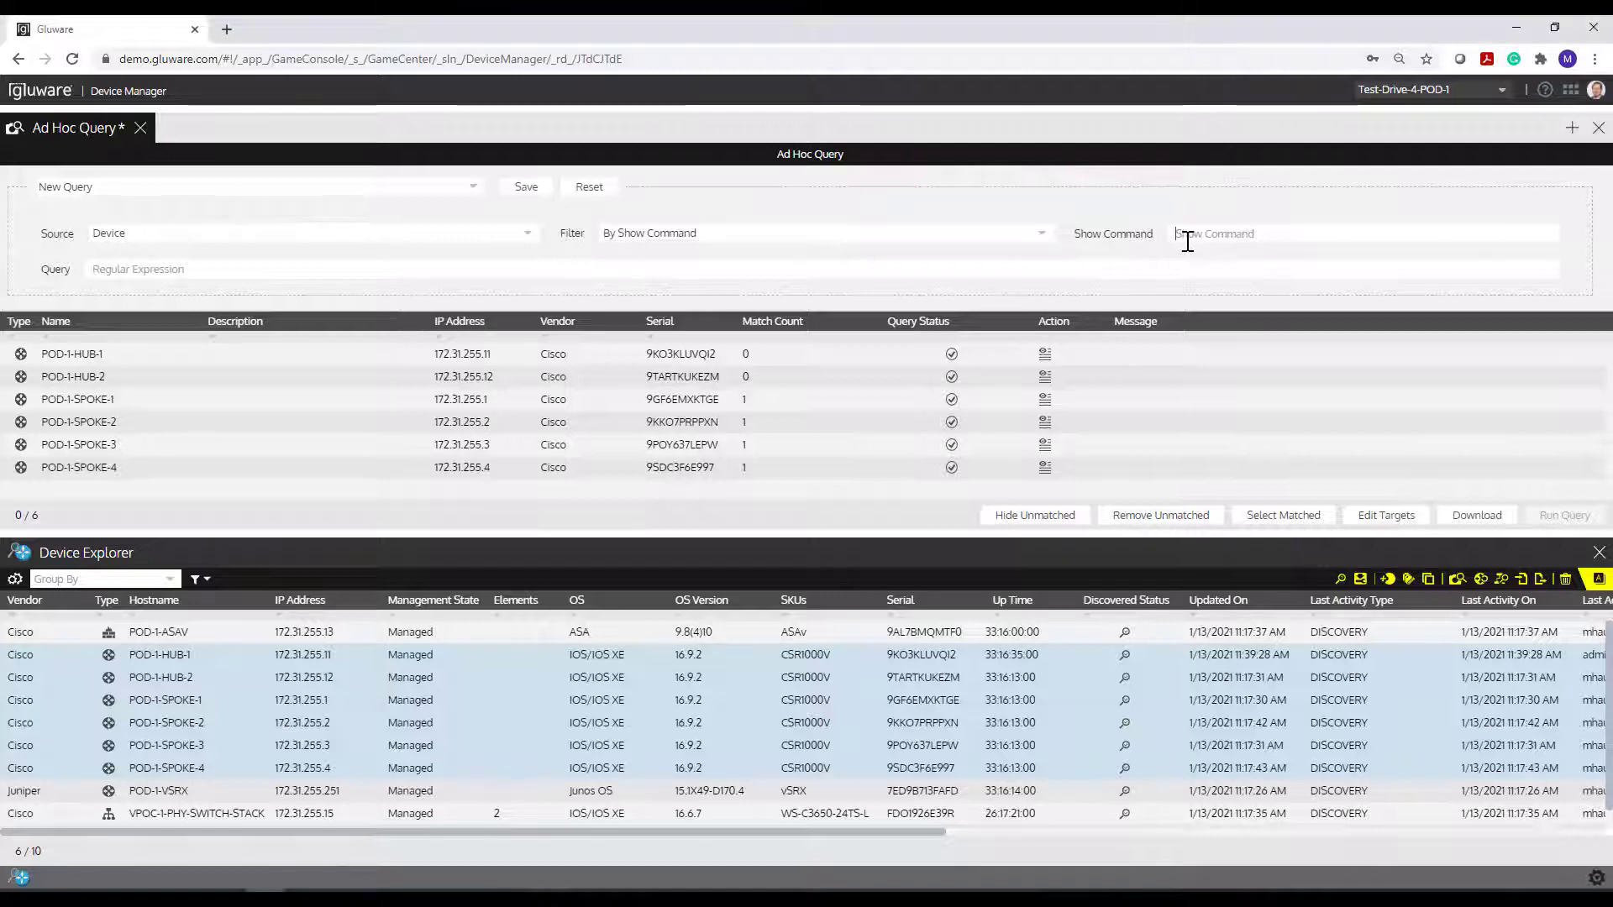
pyautogui.write('show ip bgp neighbors')
pyautogui.hotkey('alt', 'Tab')
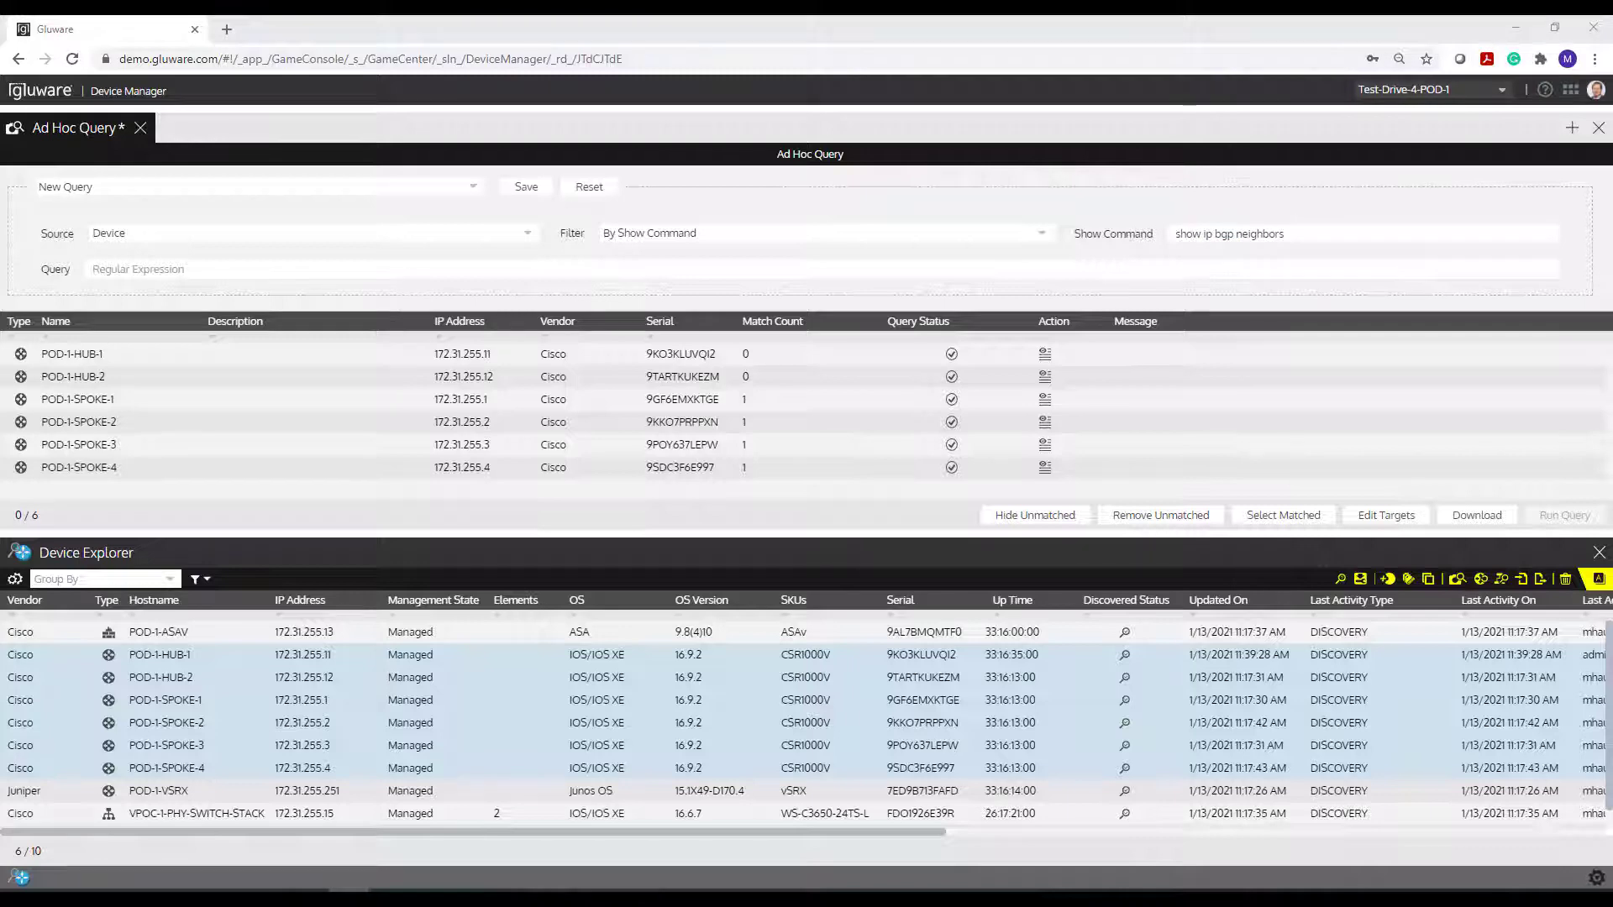
# Set the query expression to "BGP state = Established" and run the query.
pyautogui.click(191, 267)
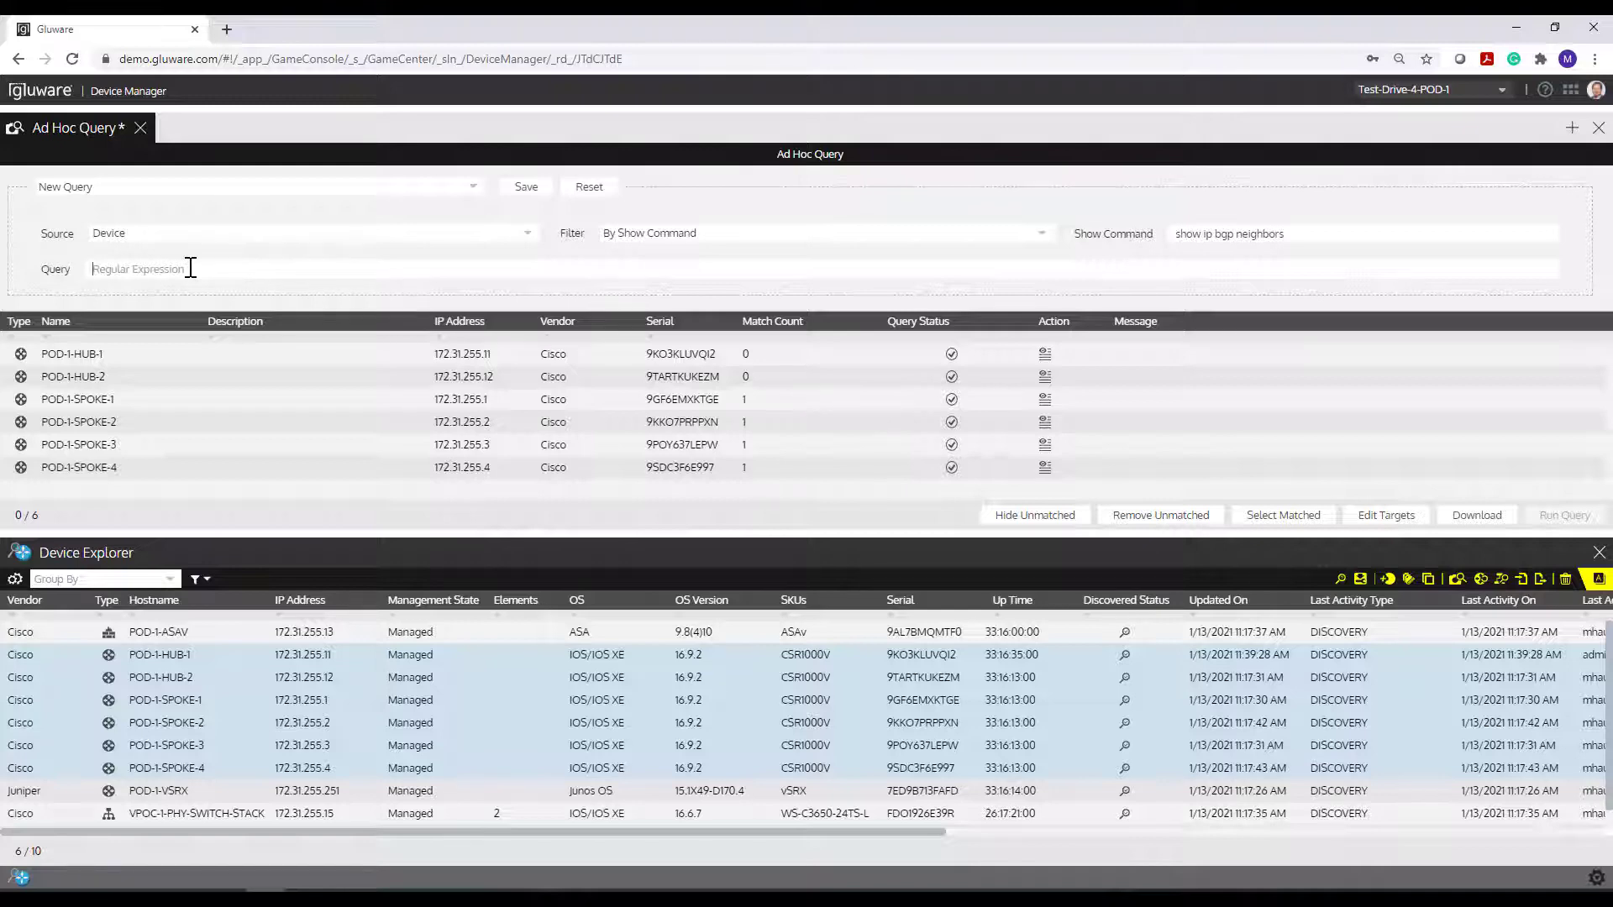
pyautogui.write('BGP state = Established')
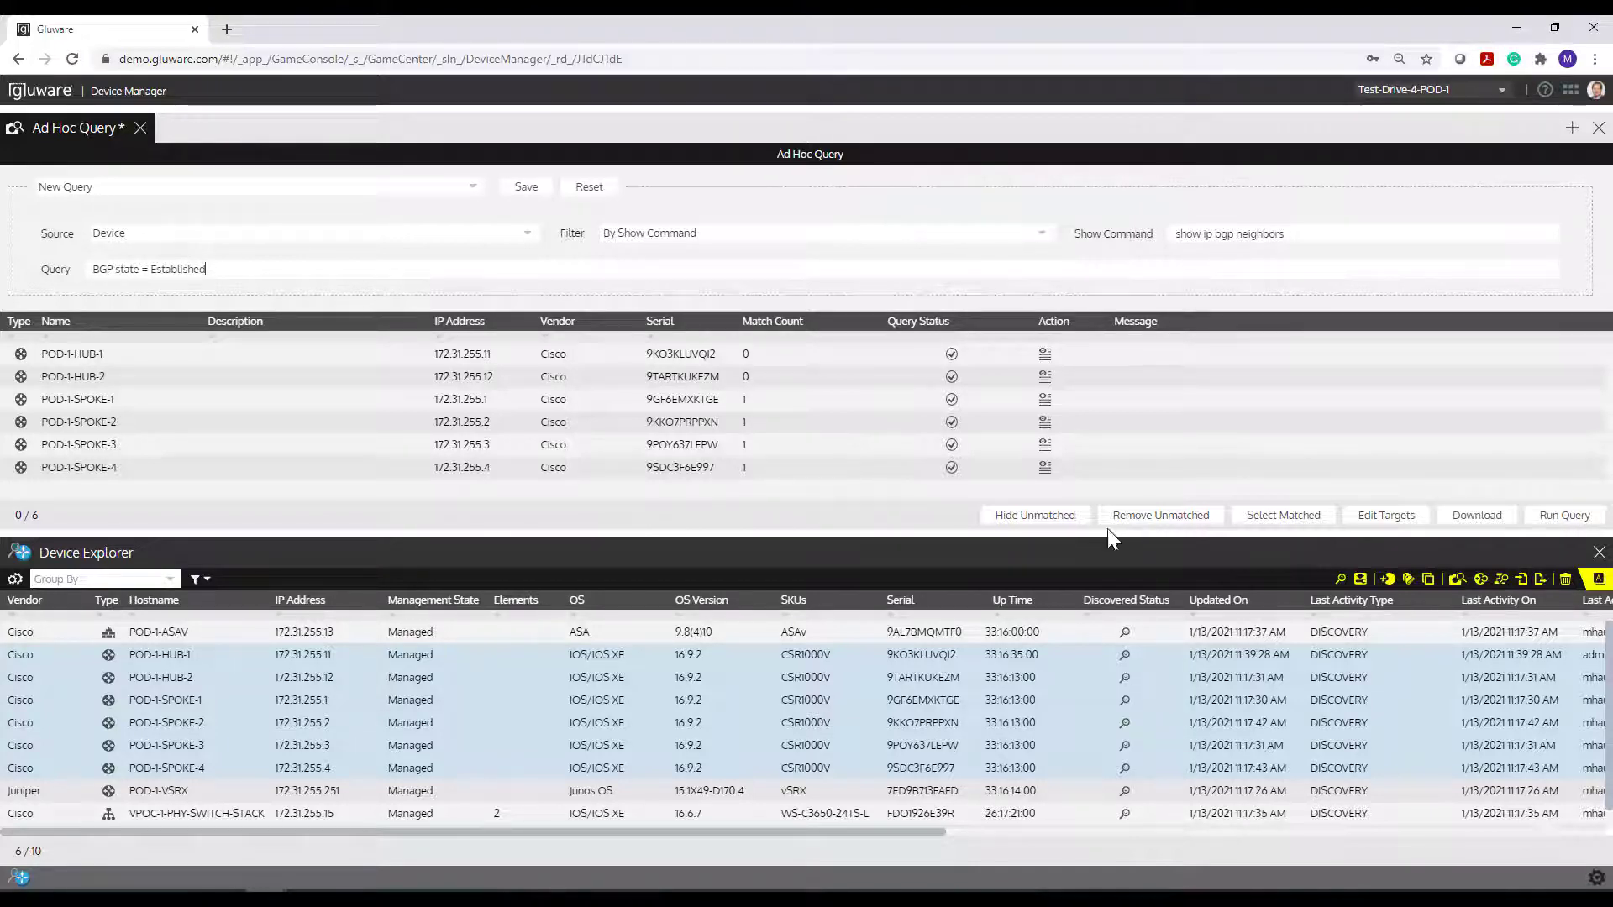
pyautogui.click(1548, 526)
# Examine each "BGP state = Established" match in POD-1-SPOKE-4's output and return to the query results.
pyautogui.click(1044, 468)
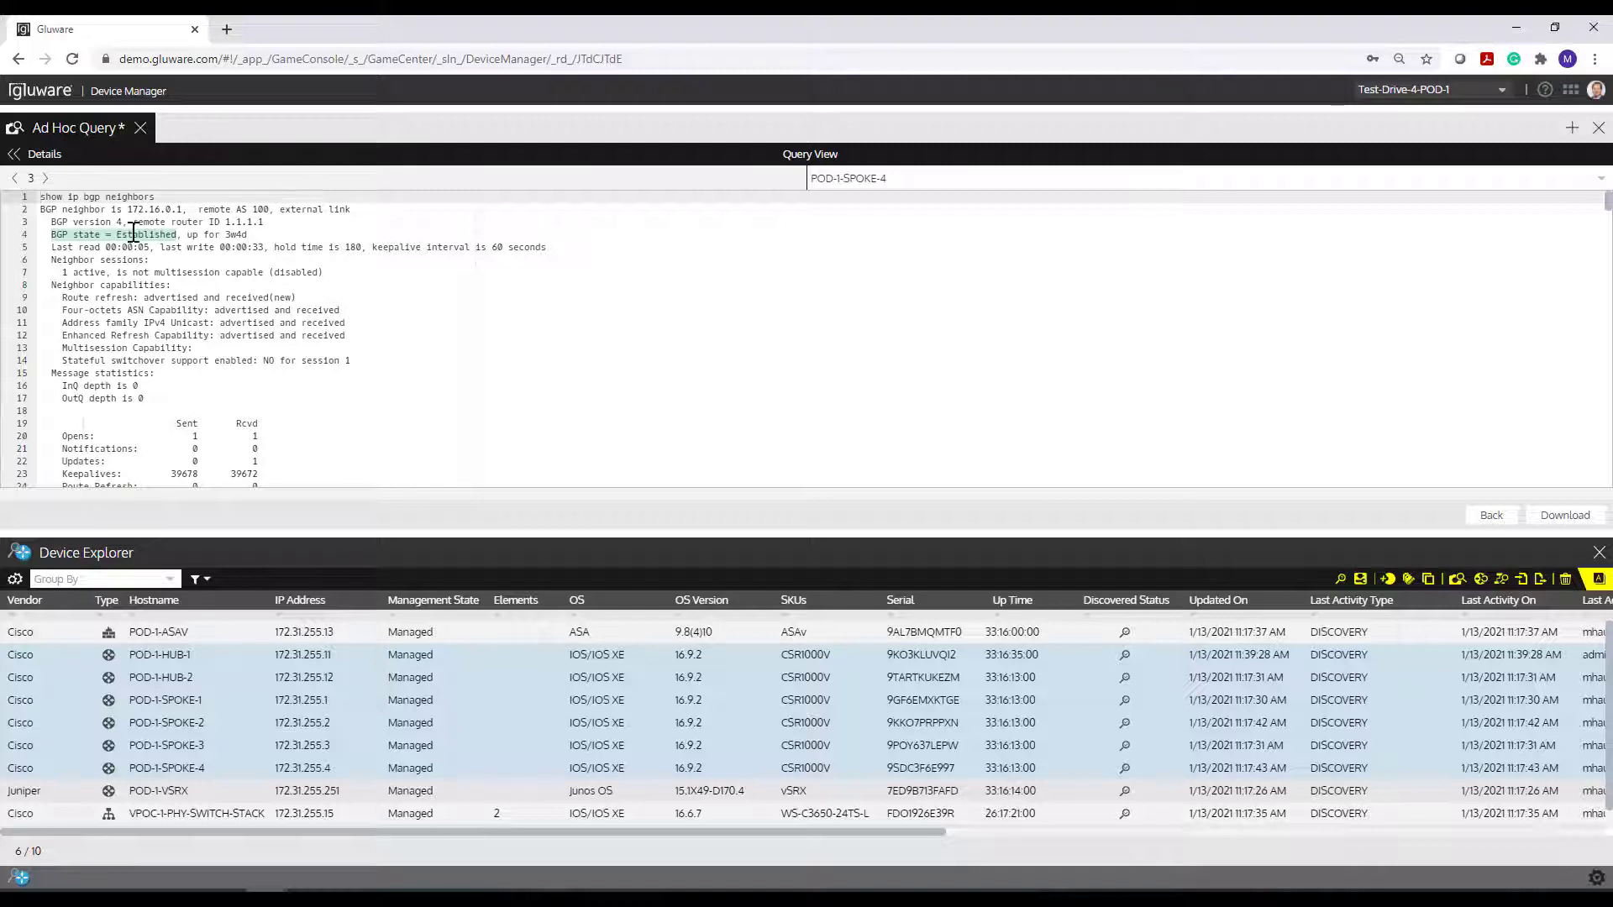
pyautogui.click(48, 178)
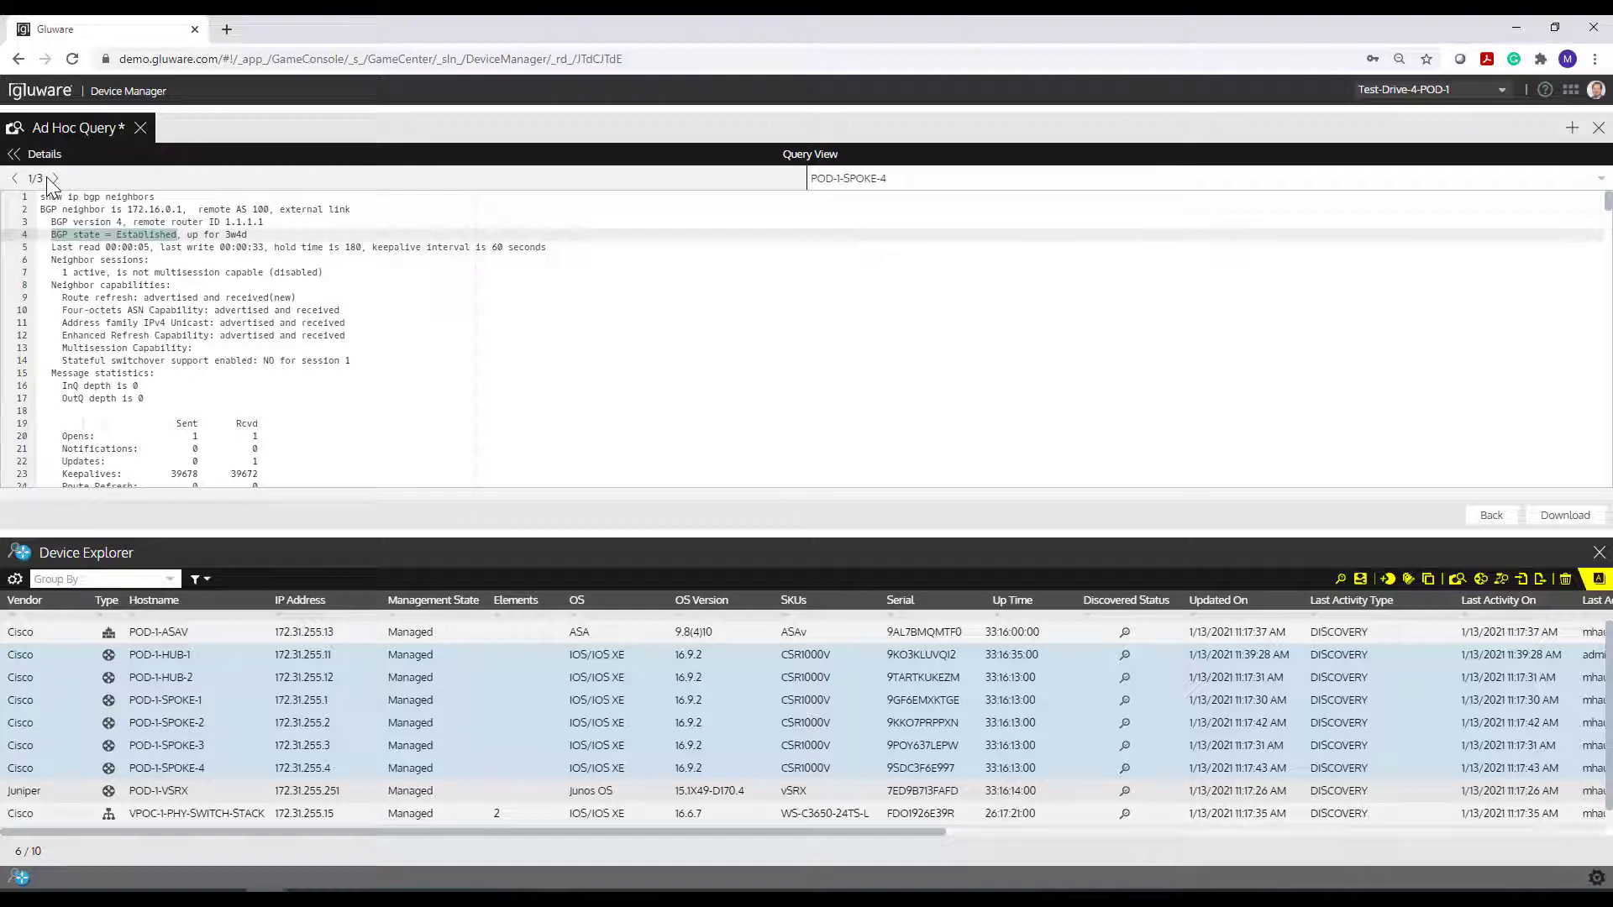
pyautogui.click(56, 179)
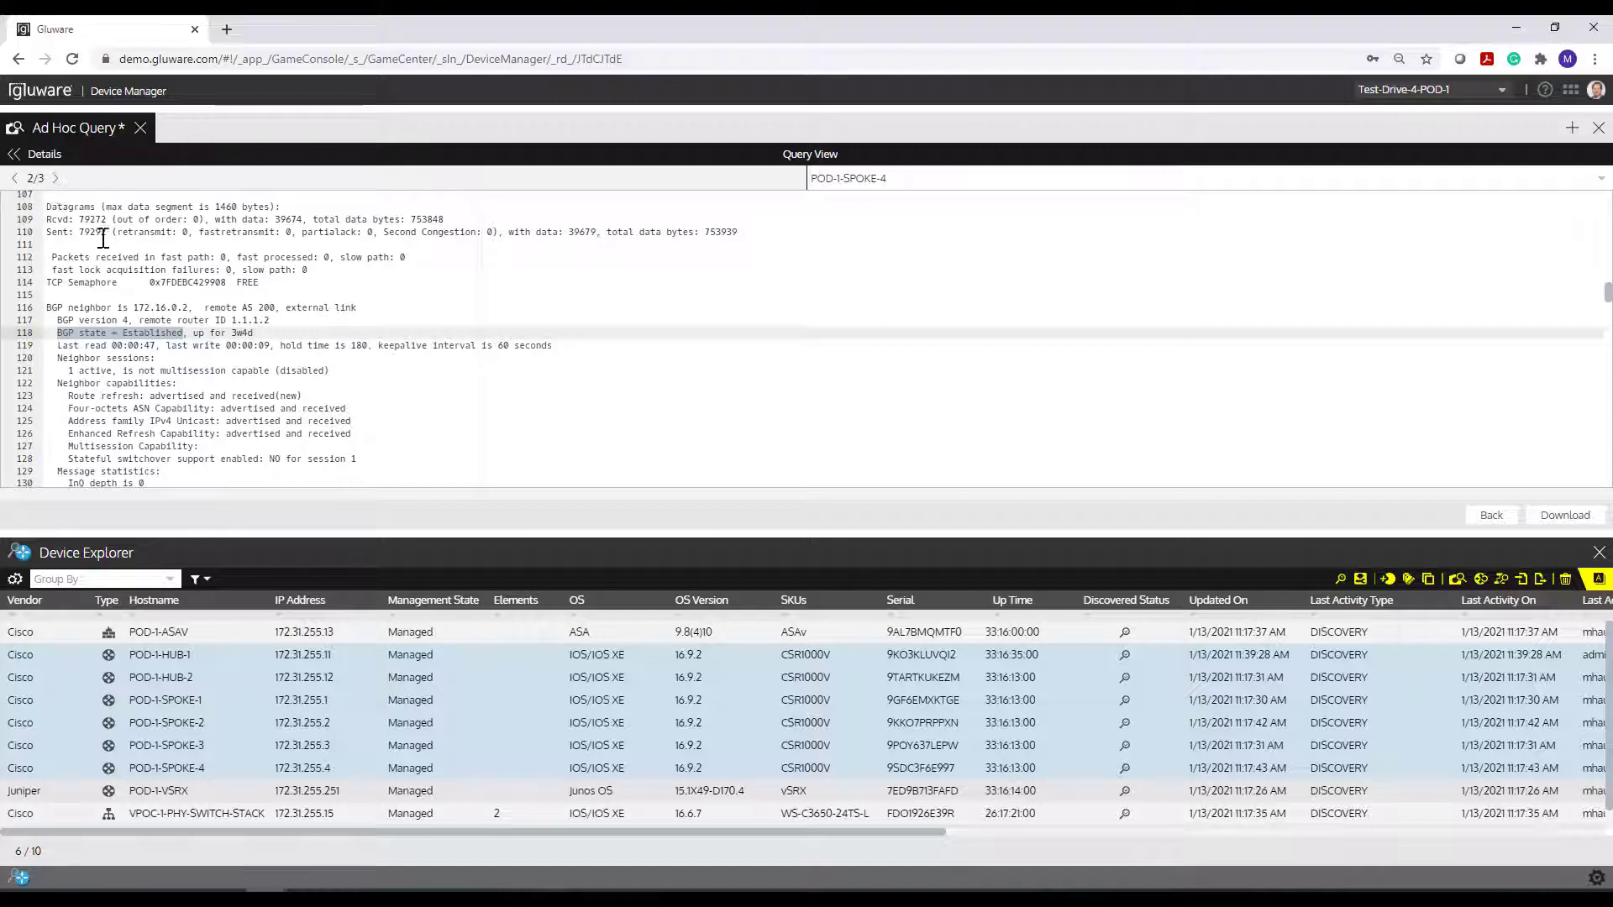
pyautogui.click(56, 178)
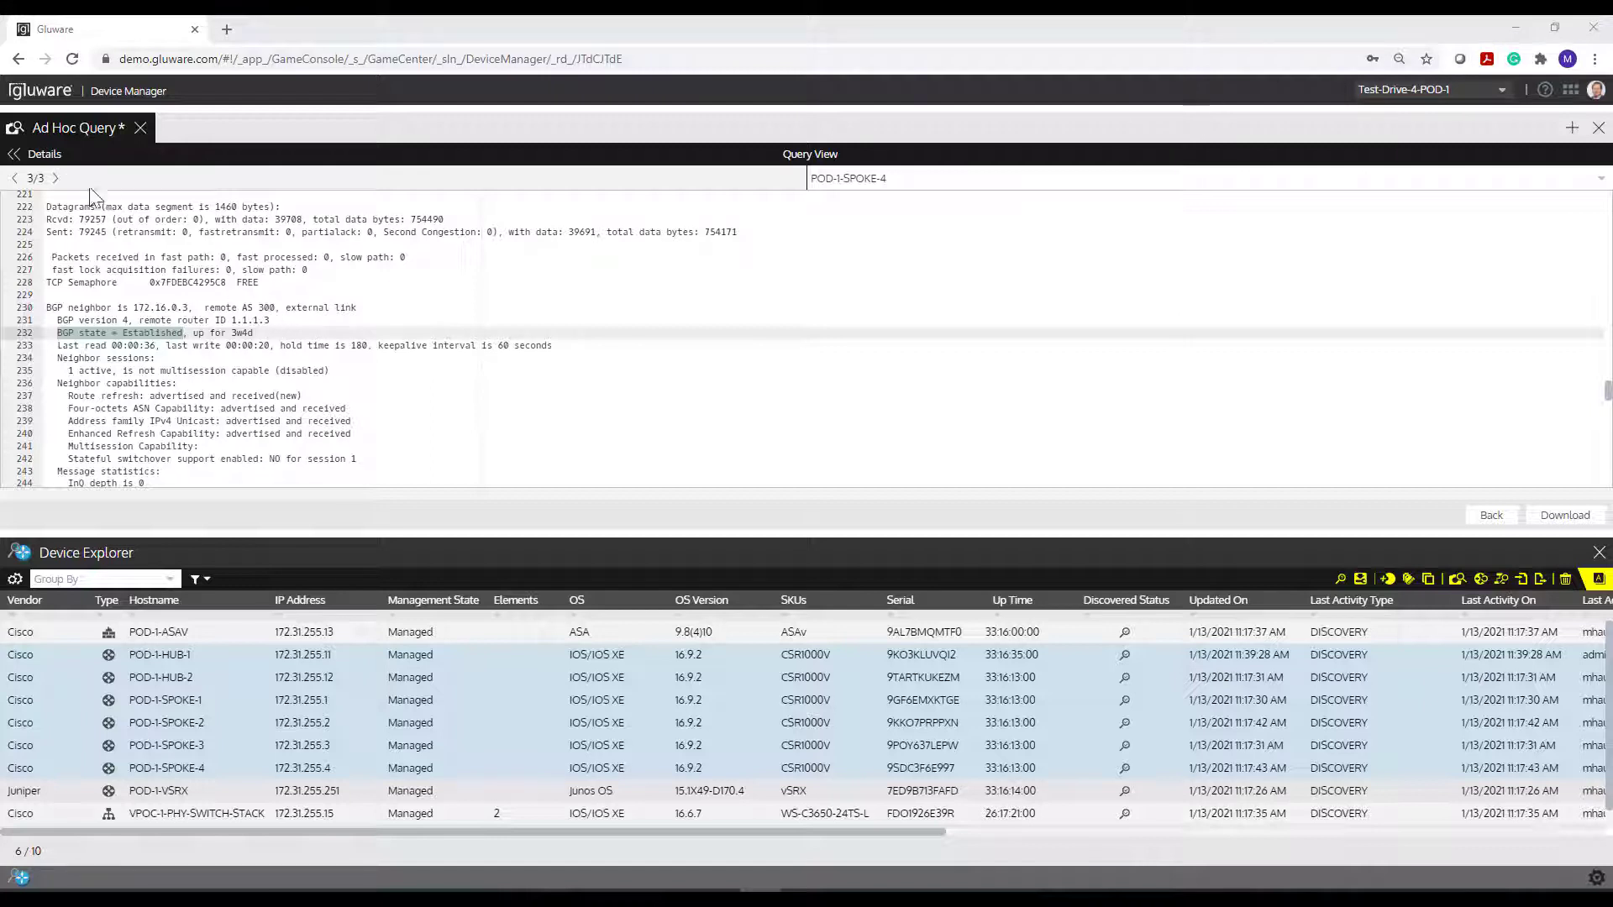
pyautogui.click(57, 178)
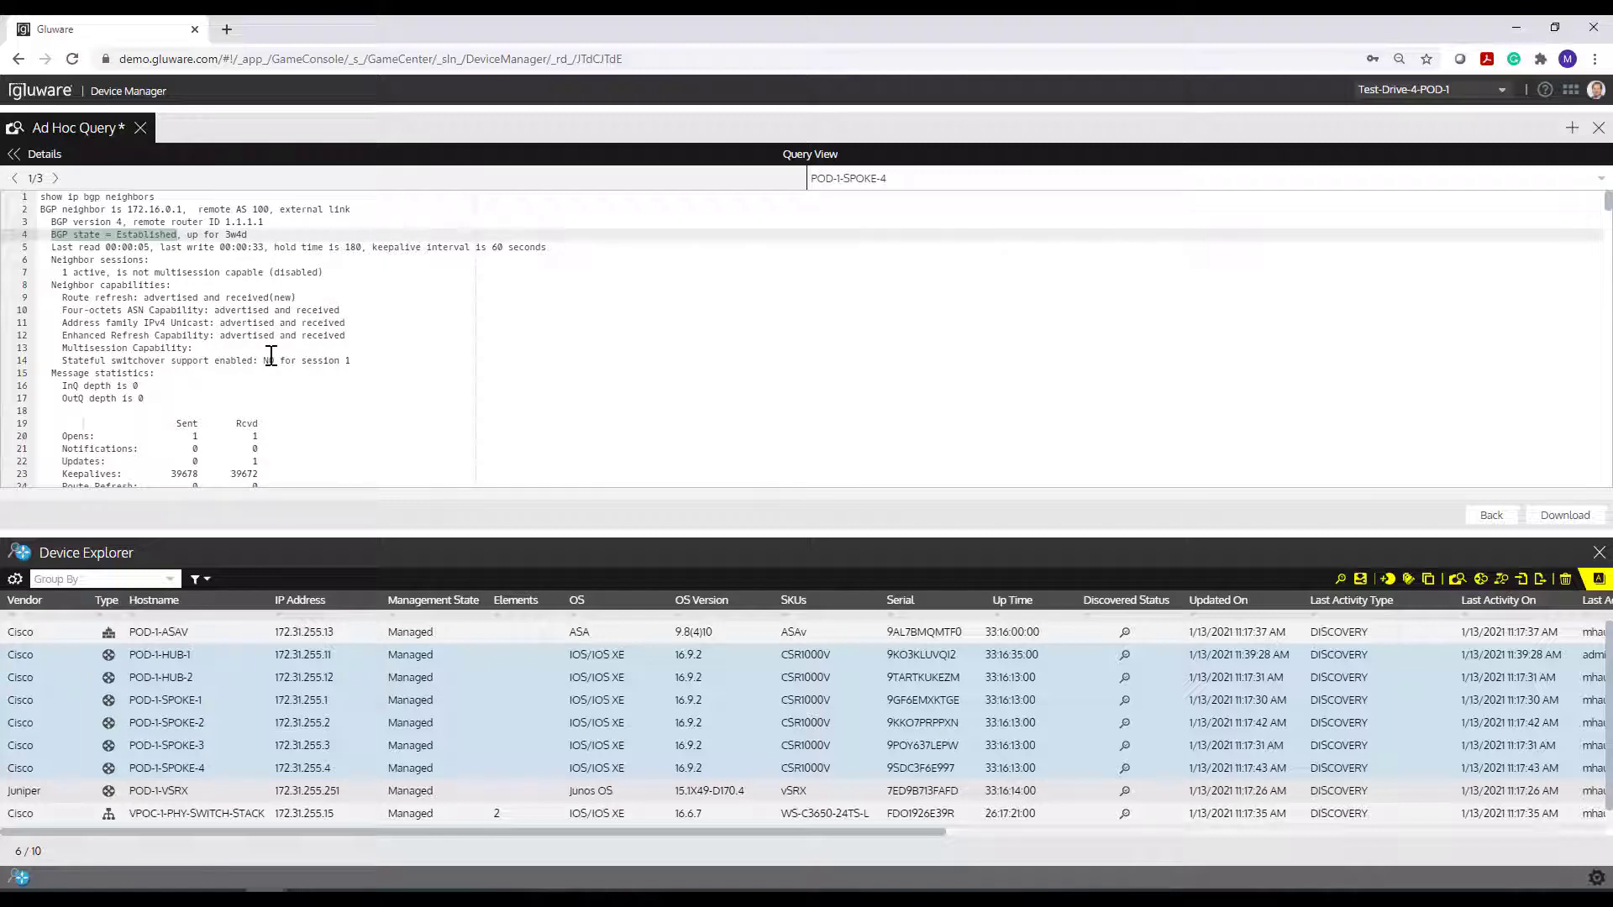
pyautogui.click(45, 155)
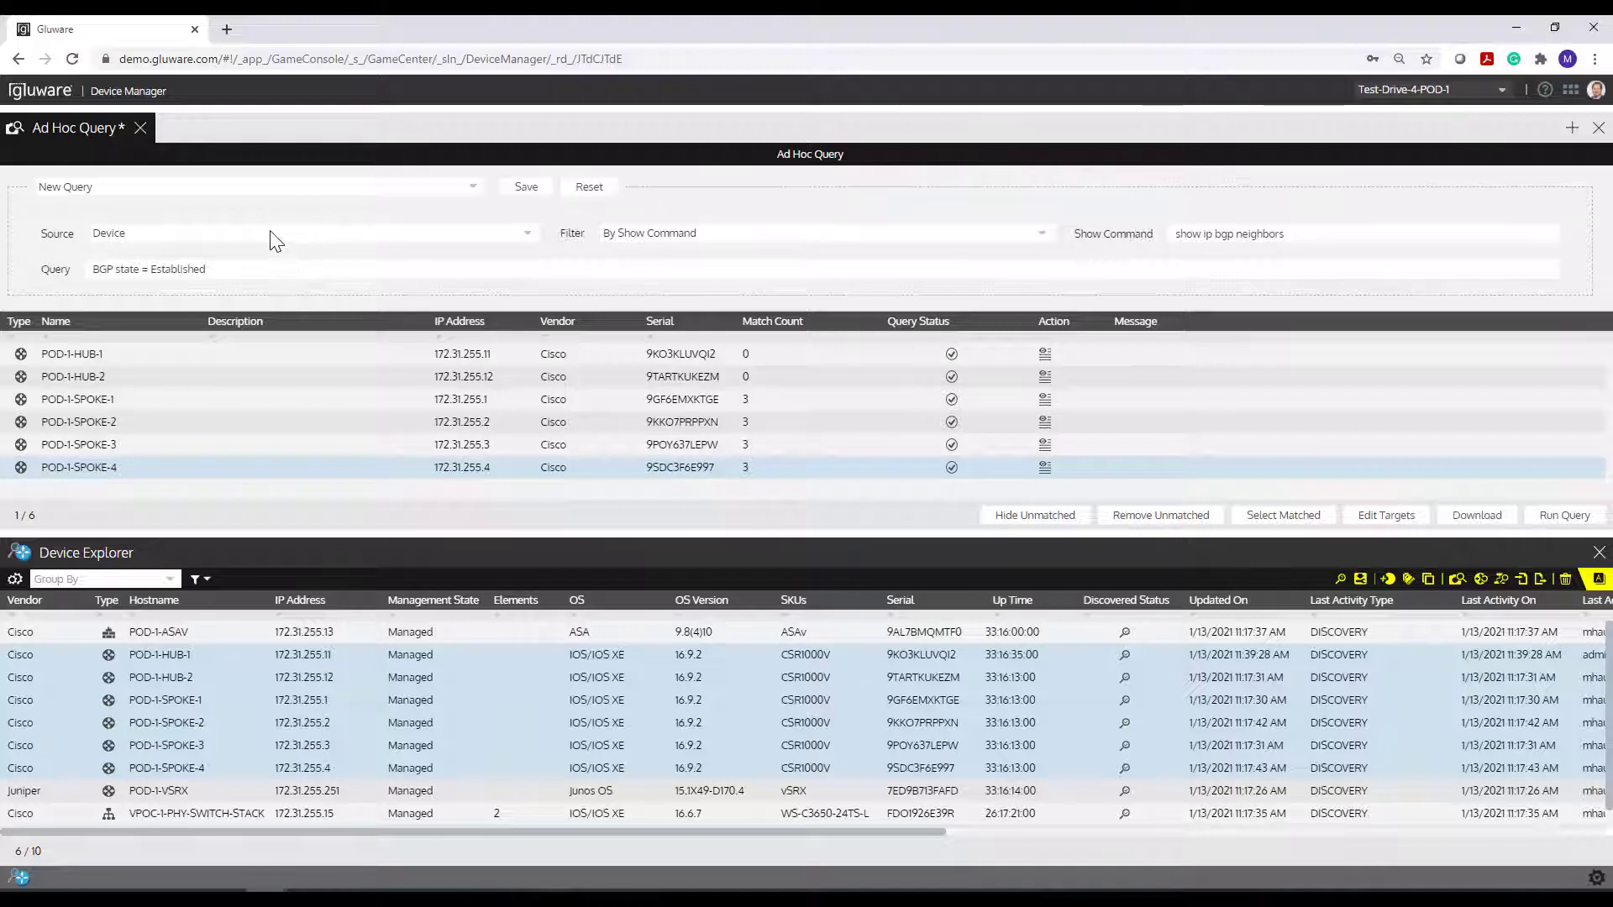
# Save the query as "BGP neighbor state".
pyautogui.click(526, 187)
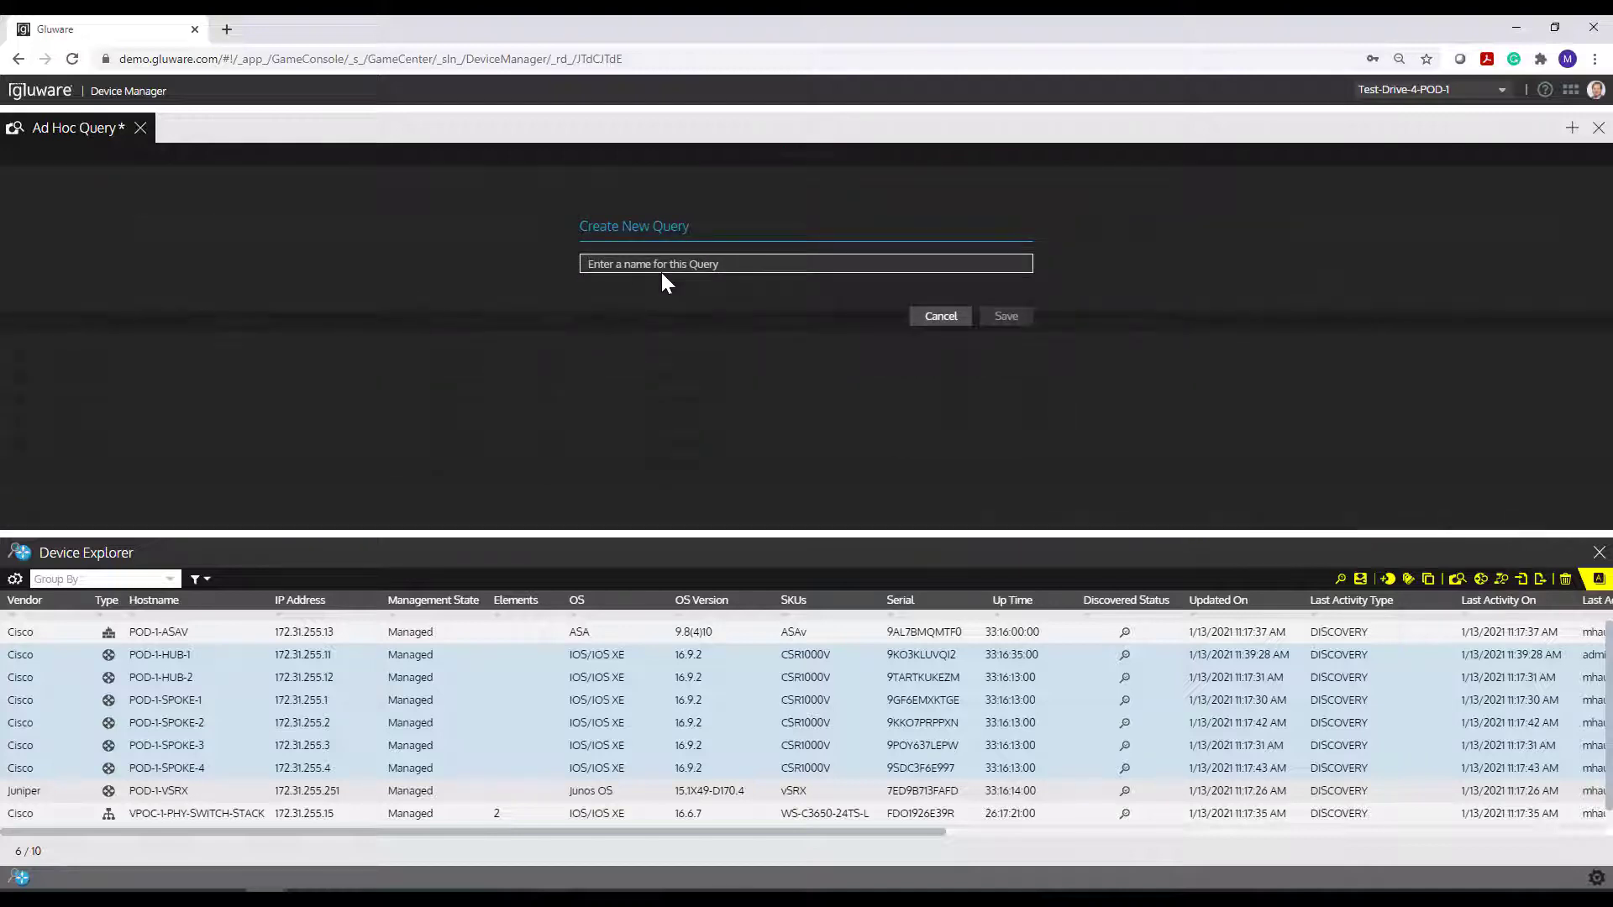
pyautogui.write('BGP neighbor state')
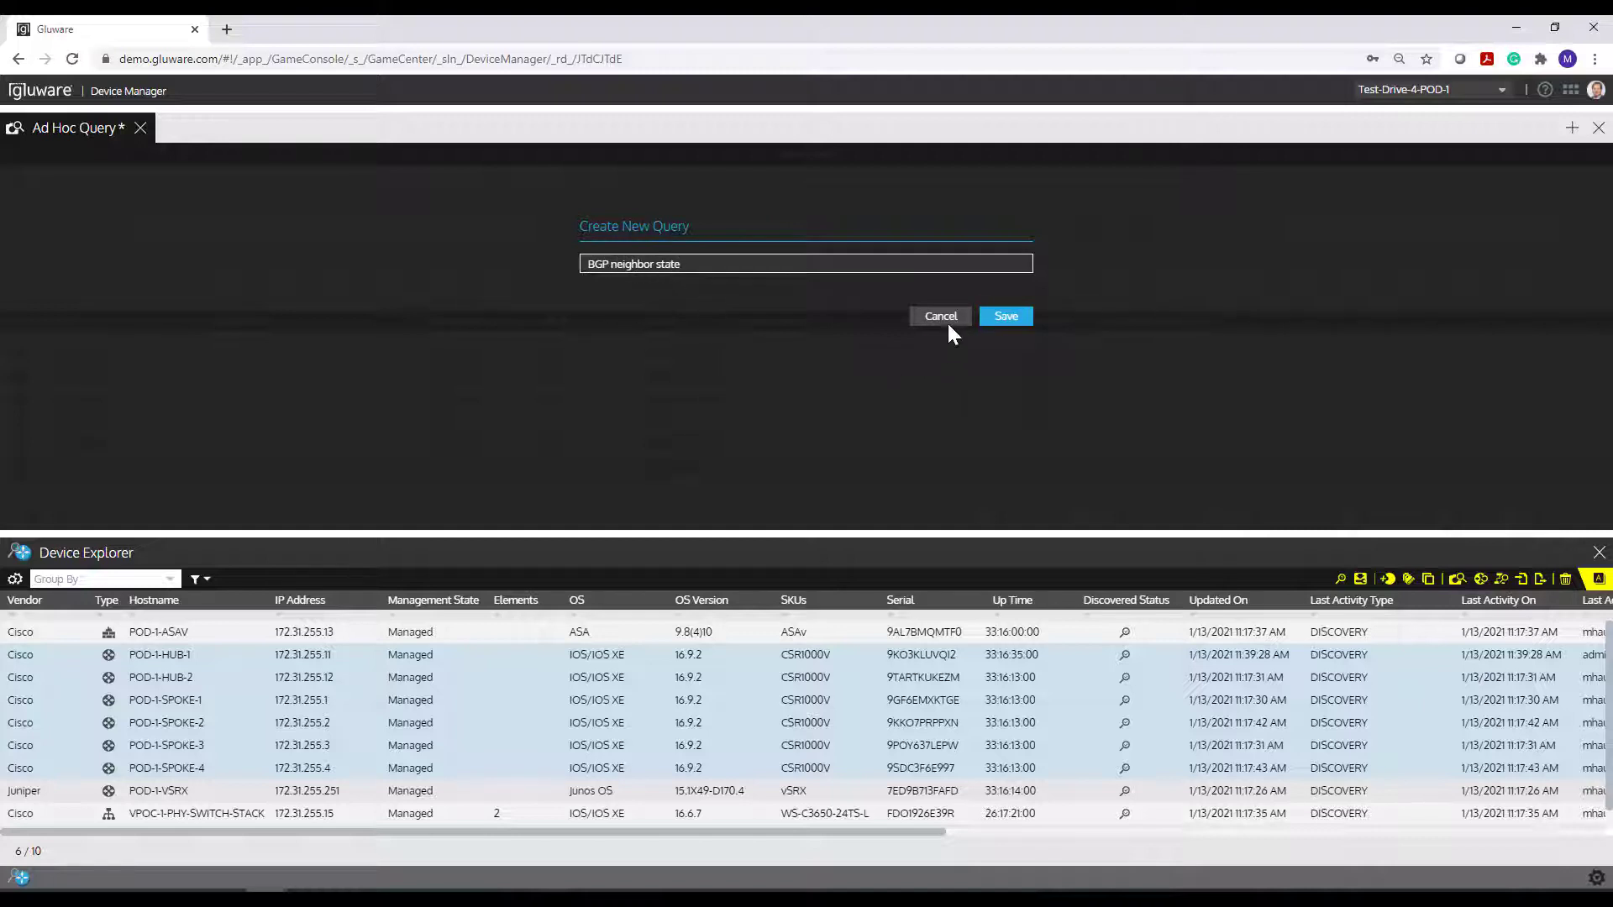
pyautogui.click(1005, 317)
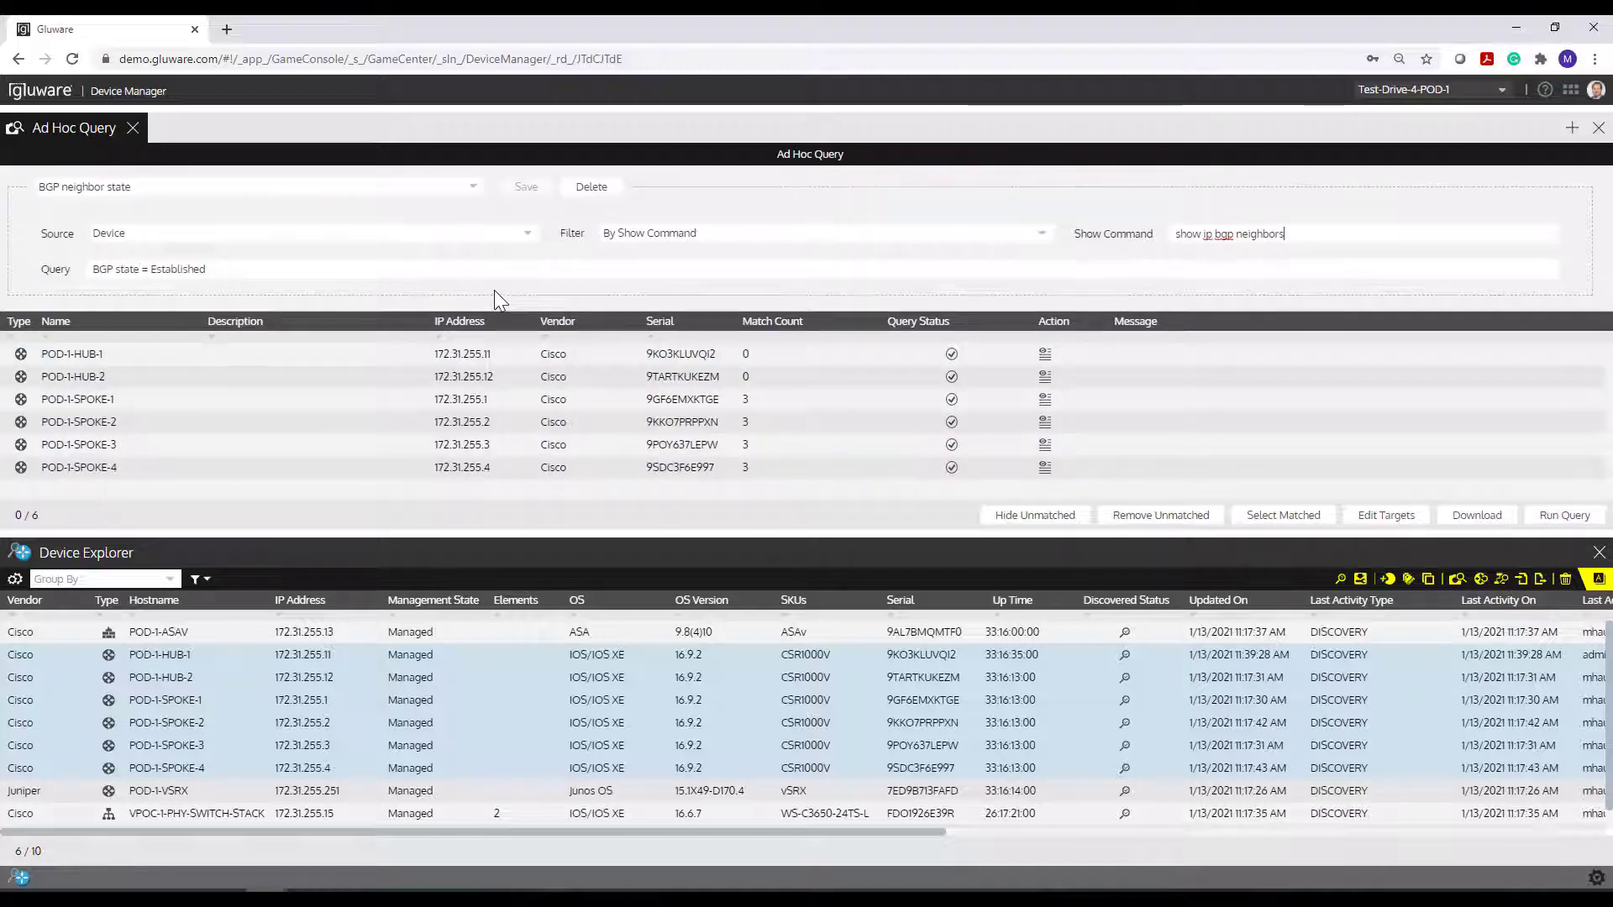
# Start a new query with Device as the source and By Concept Item as the filter.
pyautogui.click(362, 193)
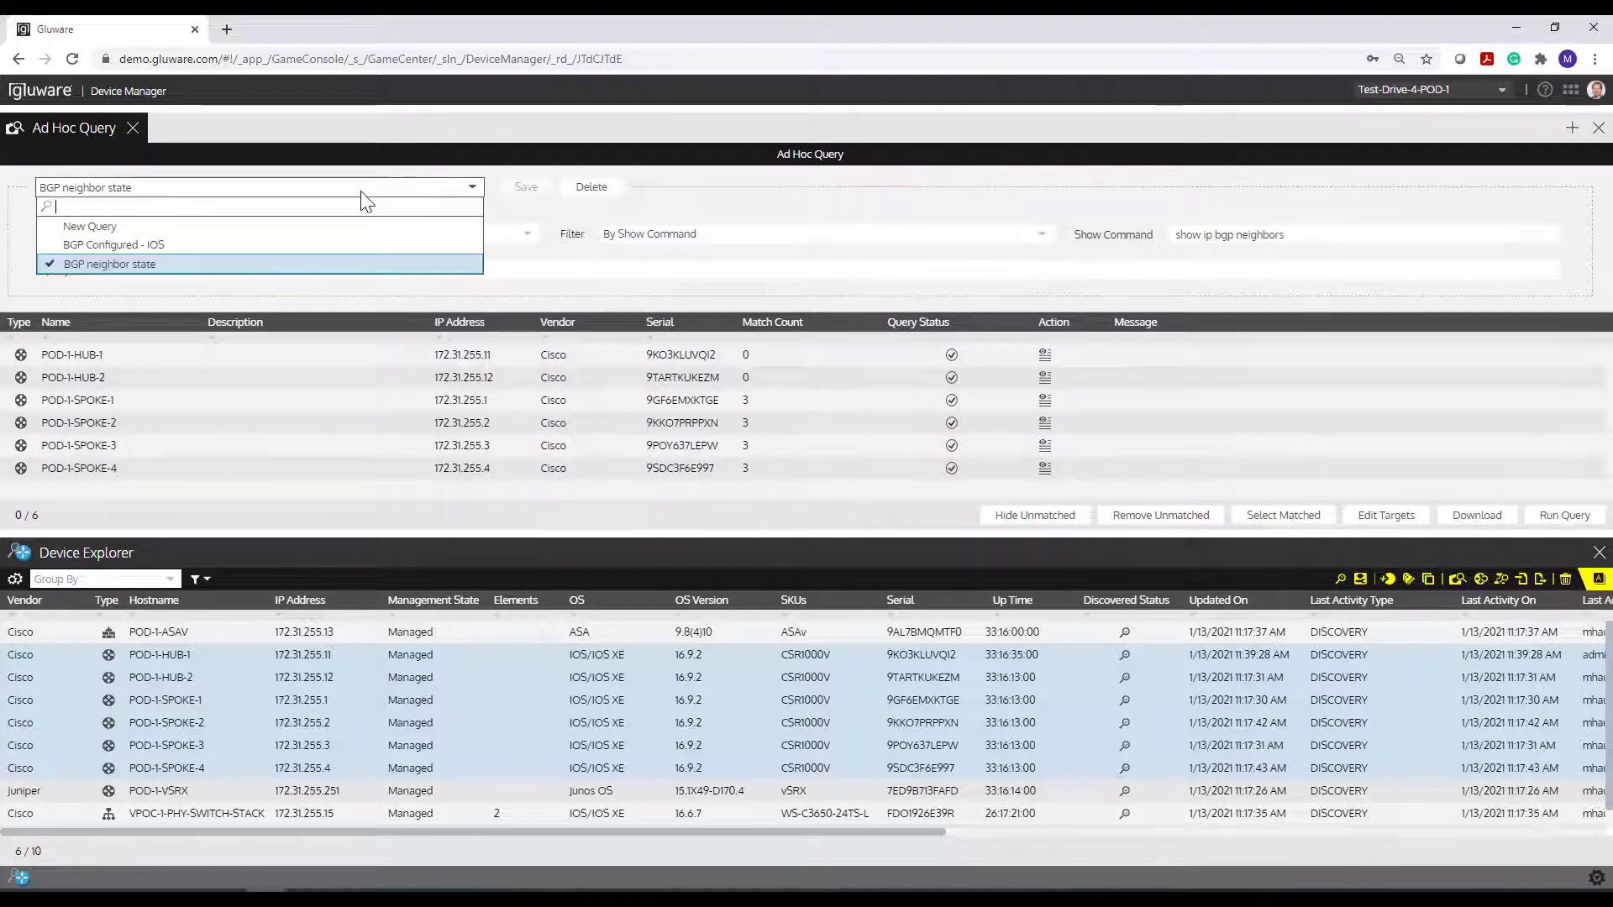
pyautogui.click(232, 226)
pyautogui.click(220, 240)
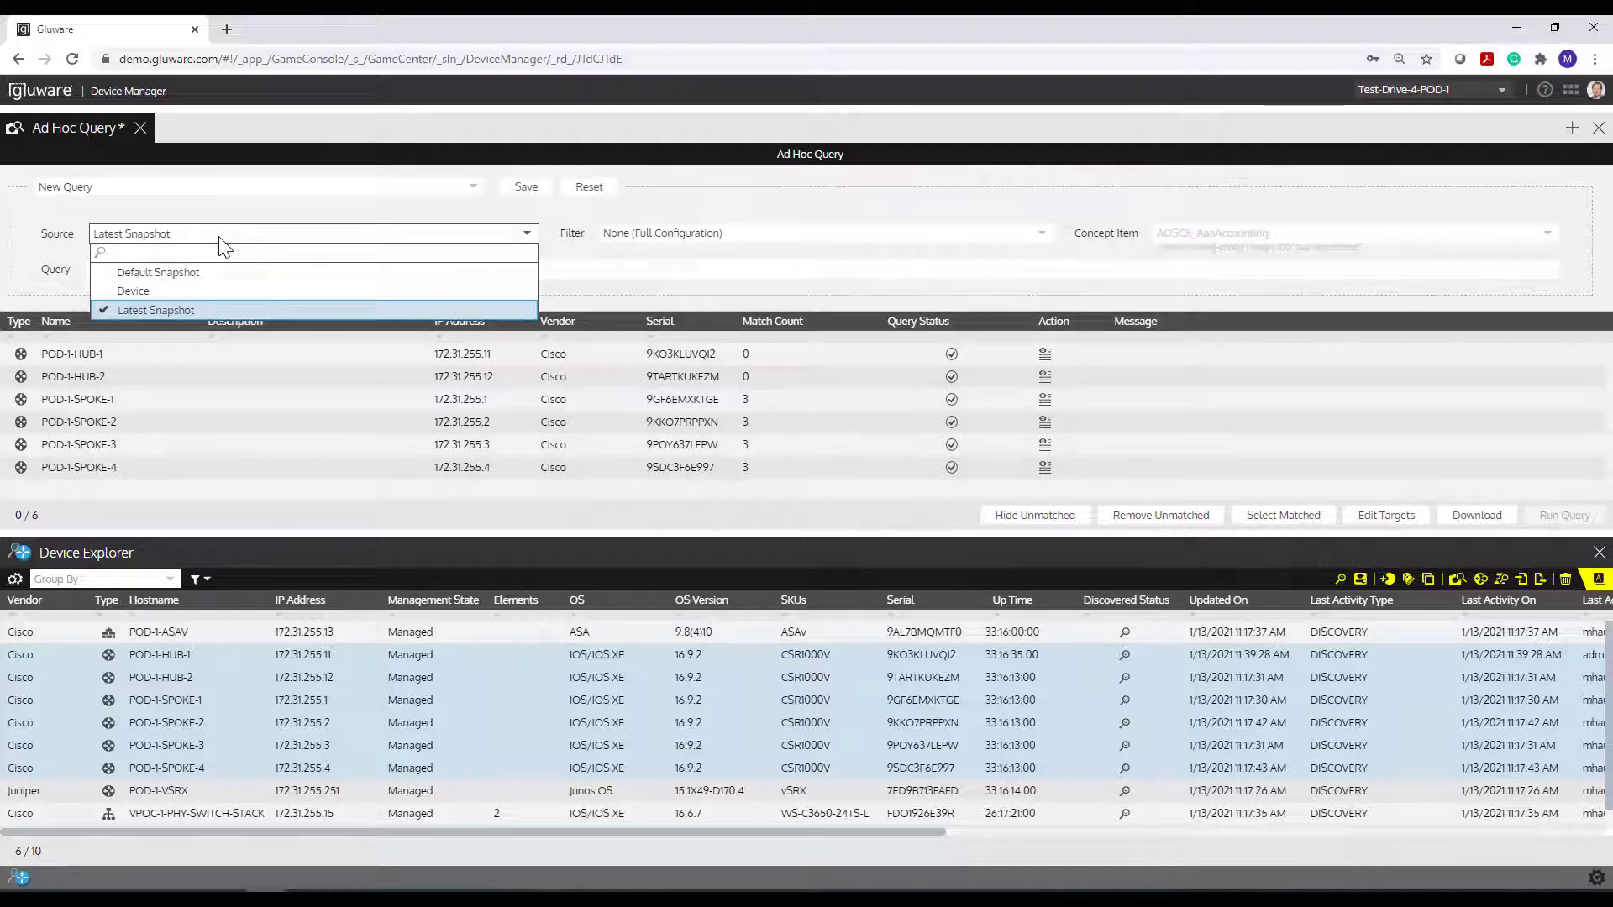
pyautogui.click(214, 291)
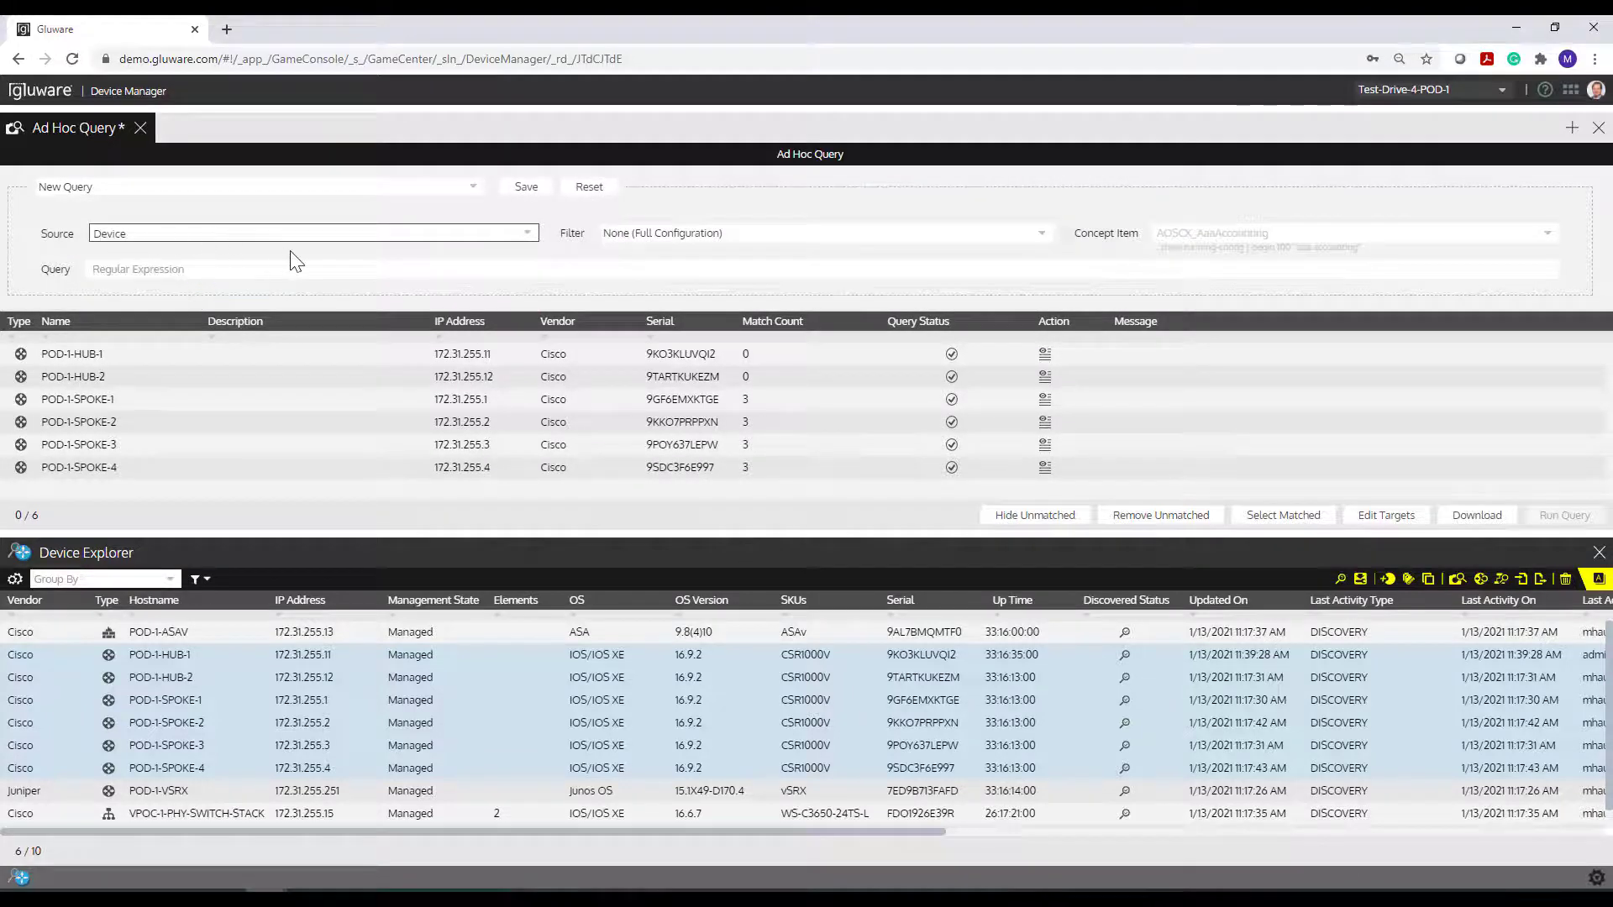
pyautogui.click(646, 239)
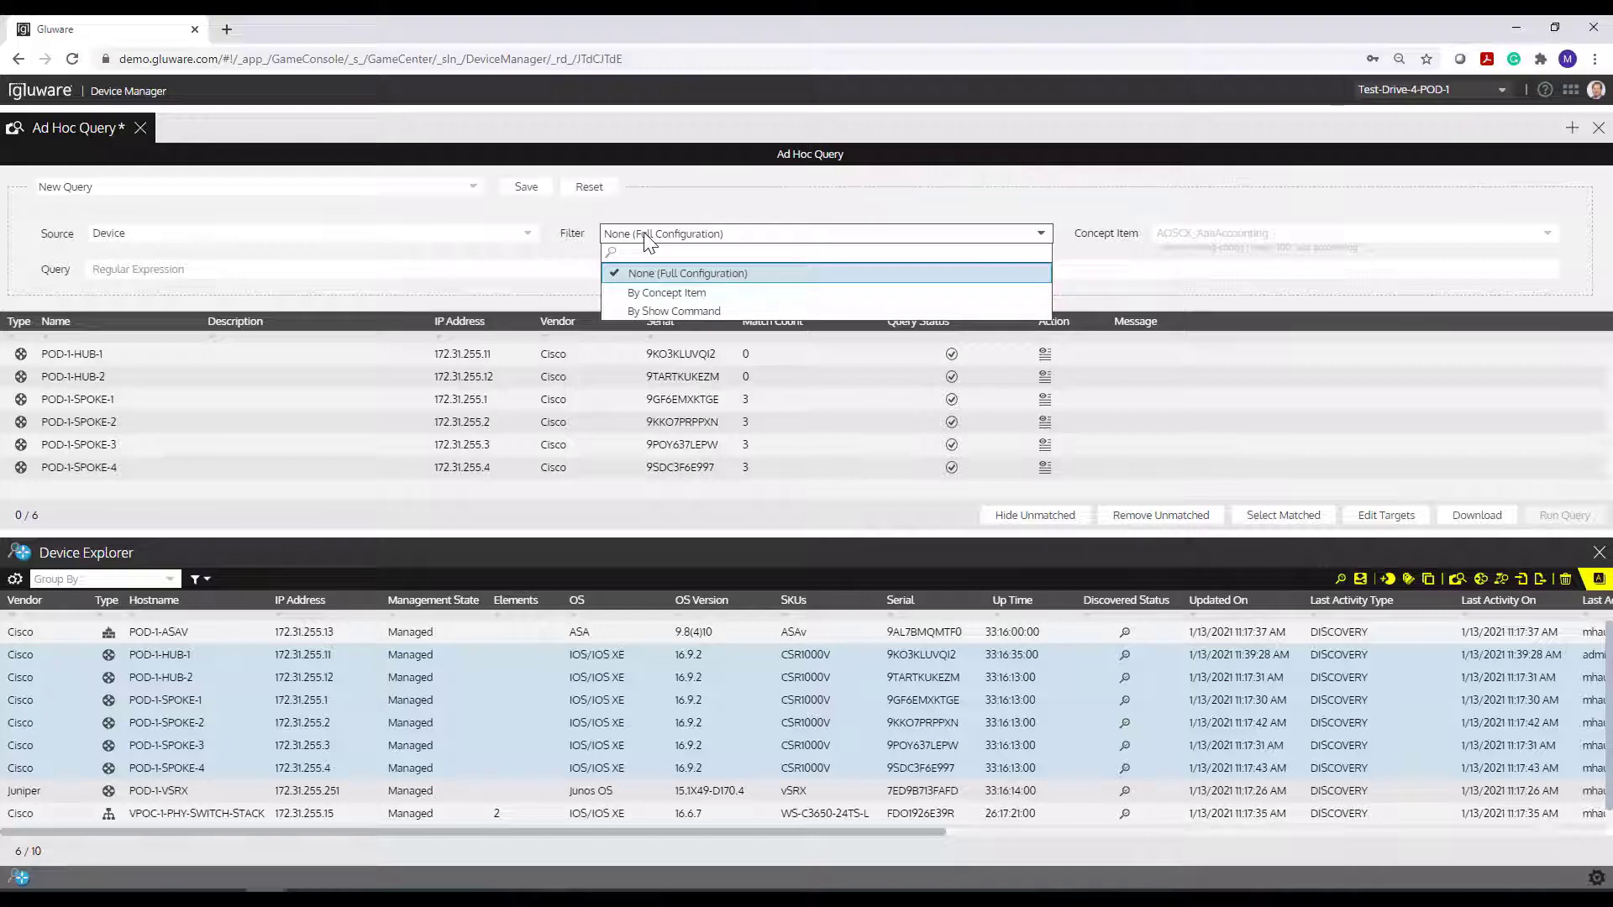
pyautogui.click(648, 294)
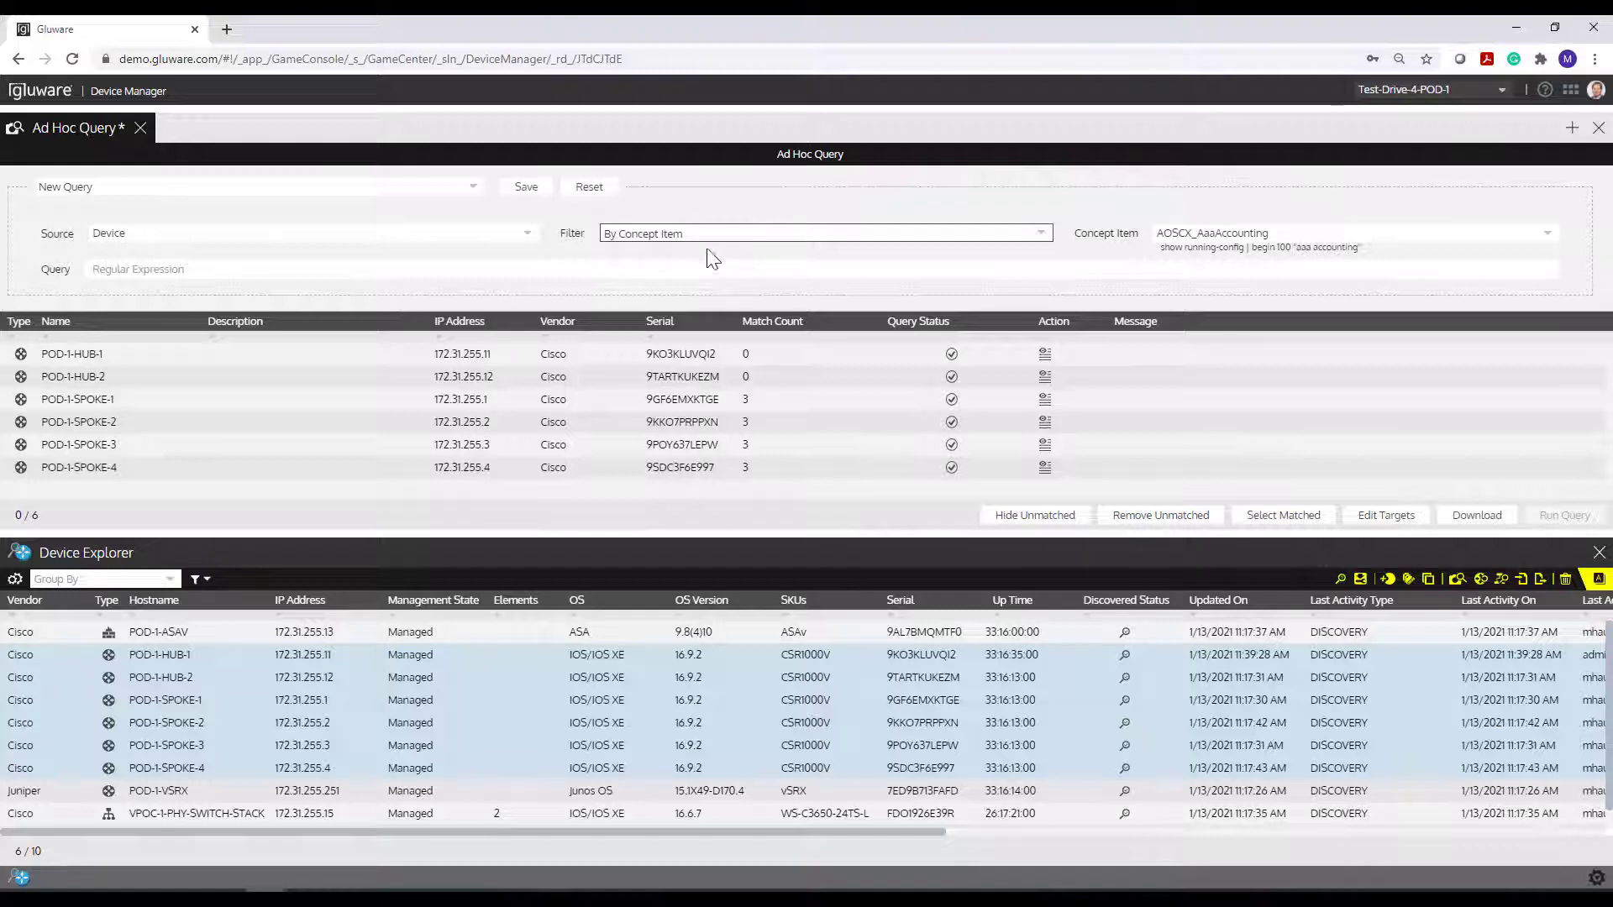
# Search the concept items for "ntp" and choose IOS_NtpAgent.
pyautogui.click(1546, 235)
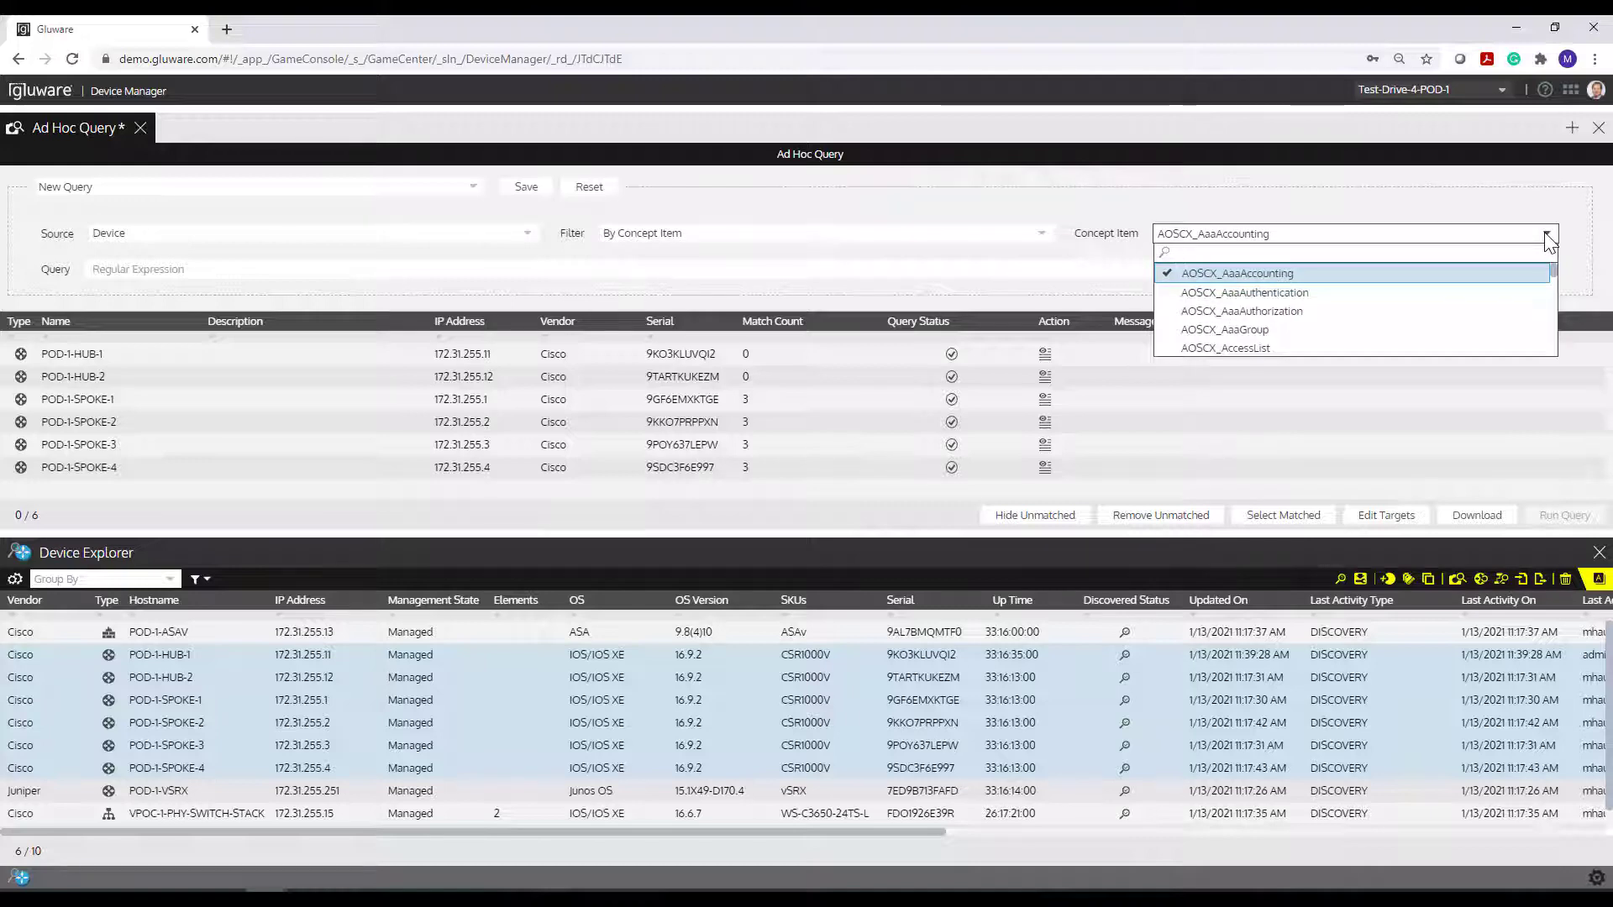
pyautogui.write('ntp')
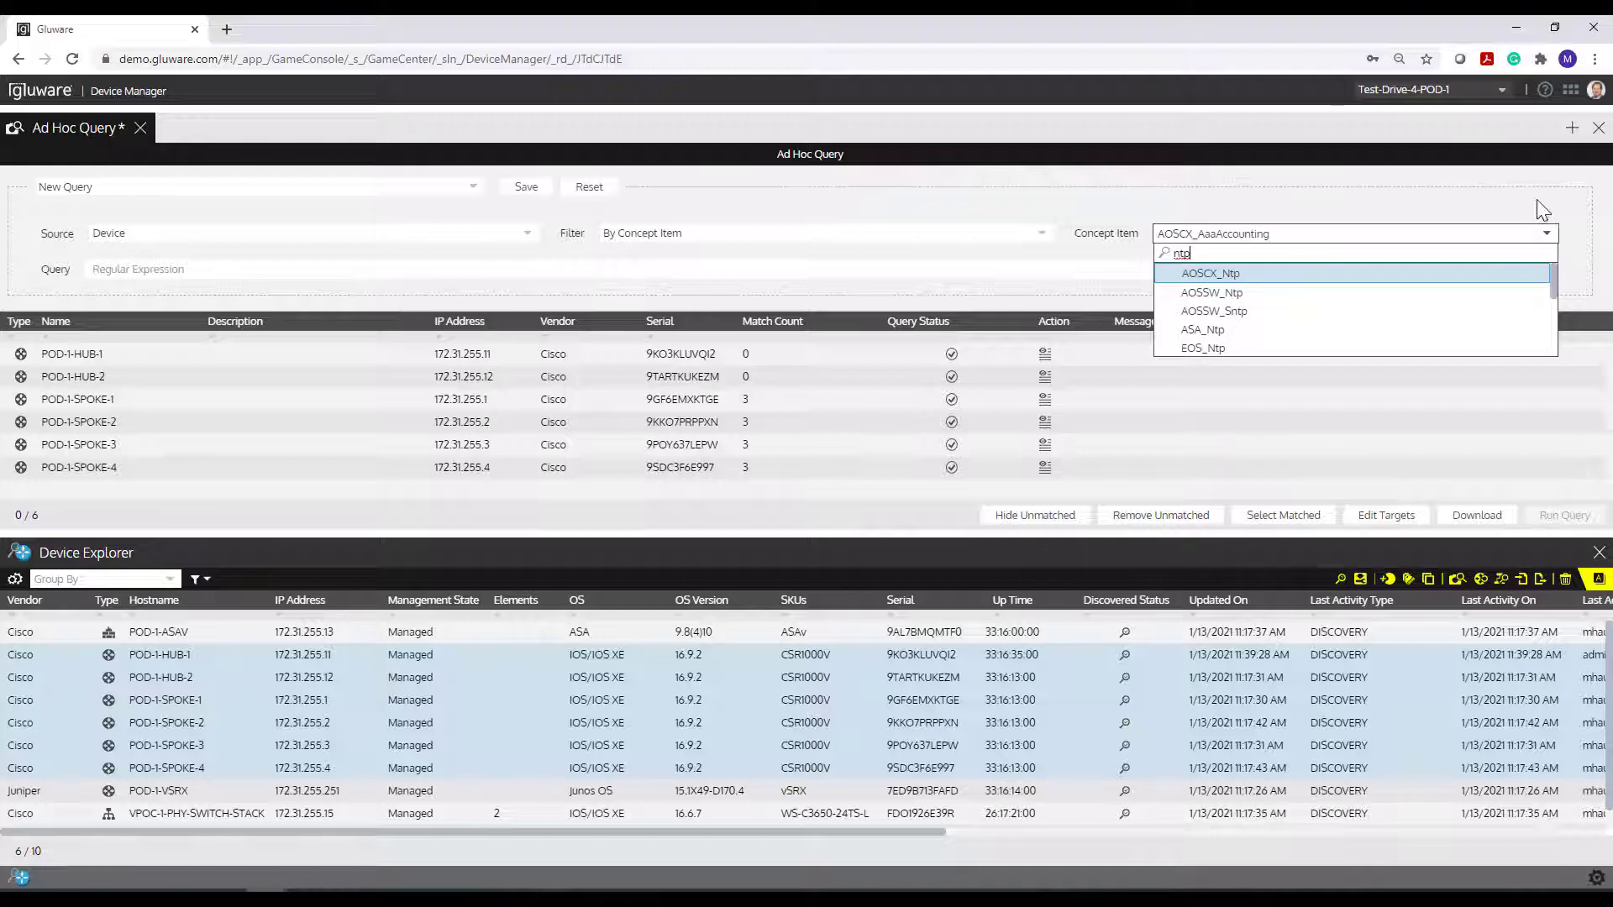
pyautogui.scroll(-3, 1554, 289)
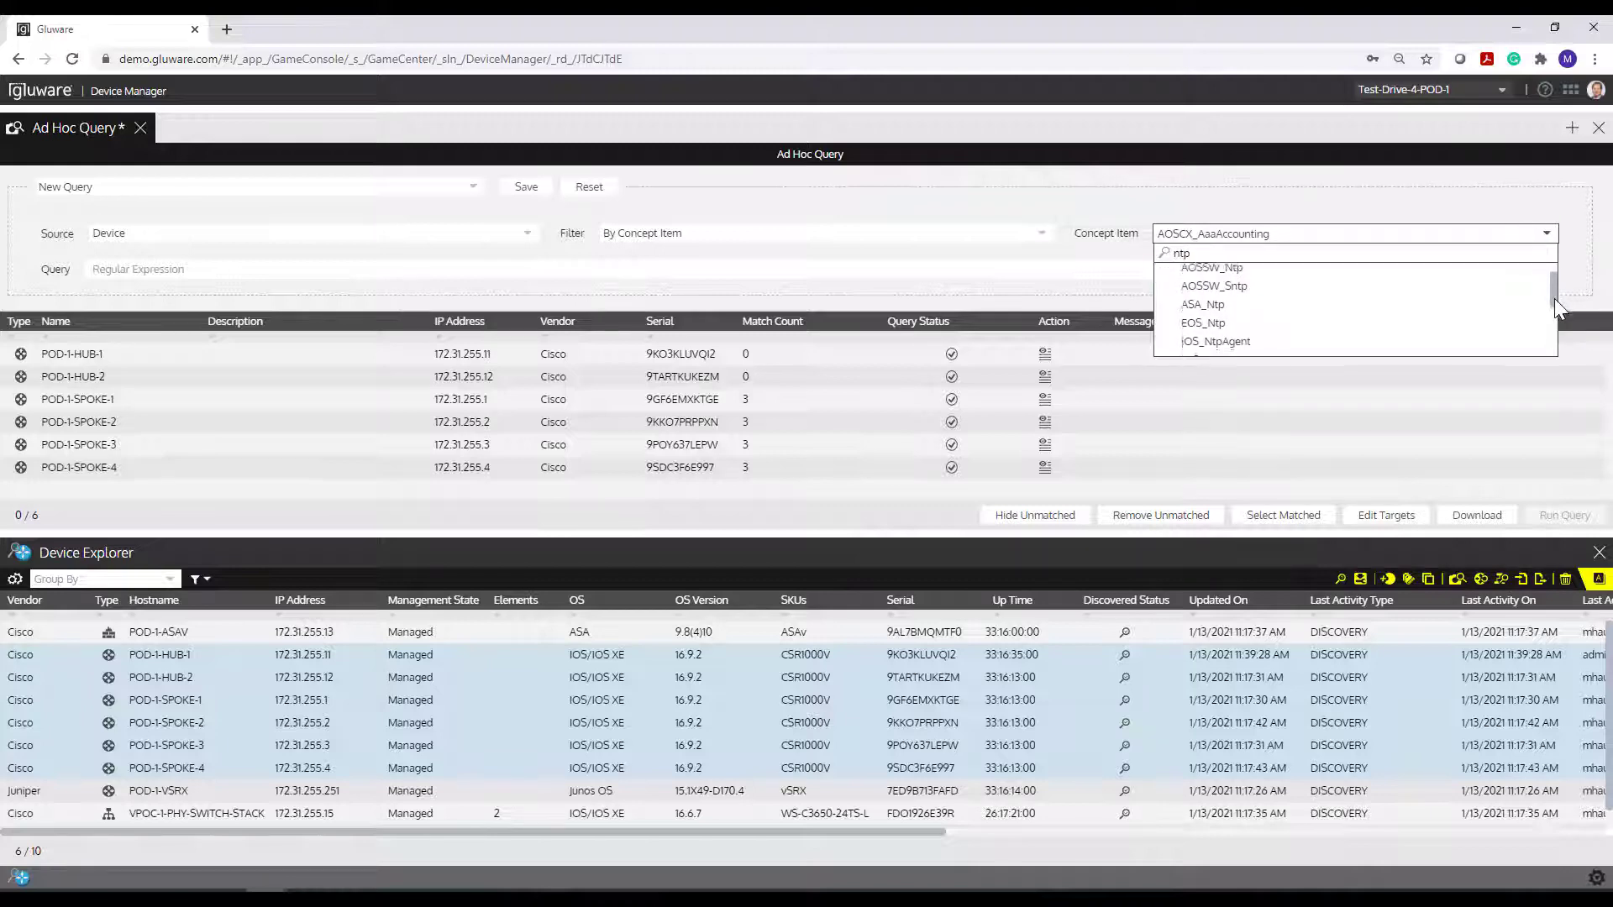
pyautogui.moveTo(1554, 307); pyautogui.dragTo(1554, 319)
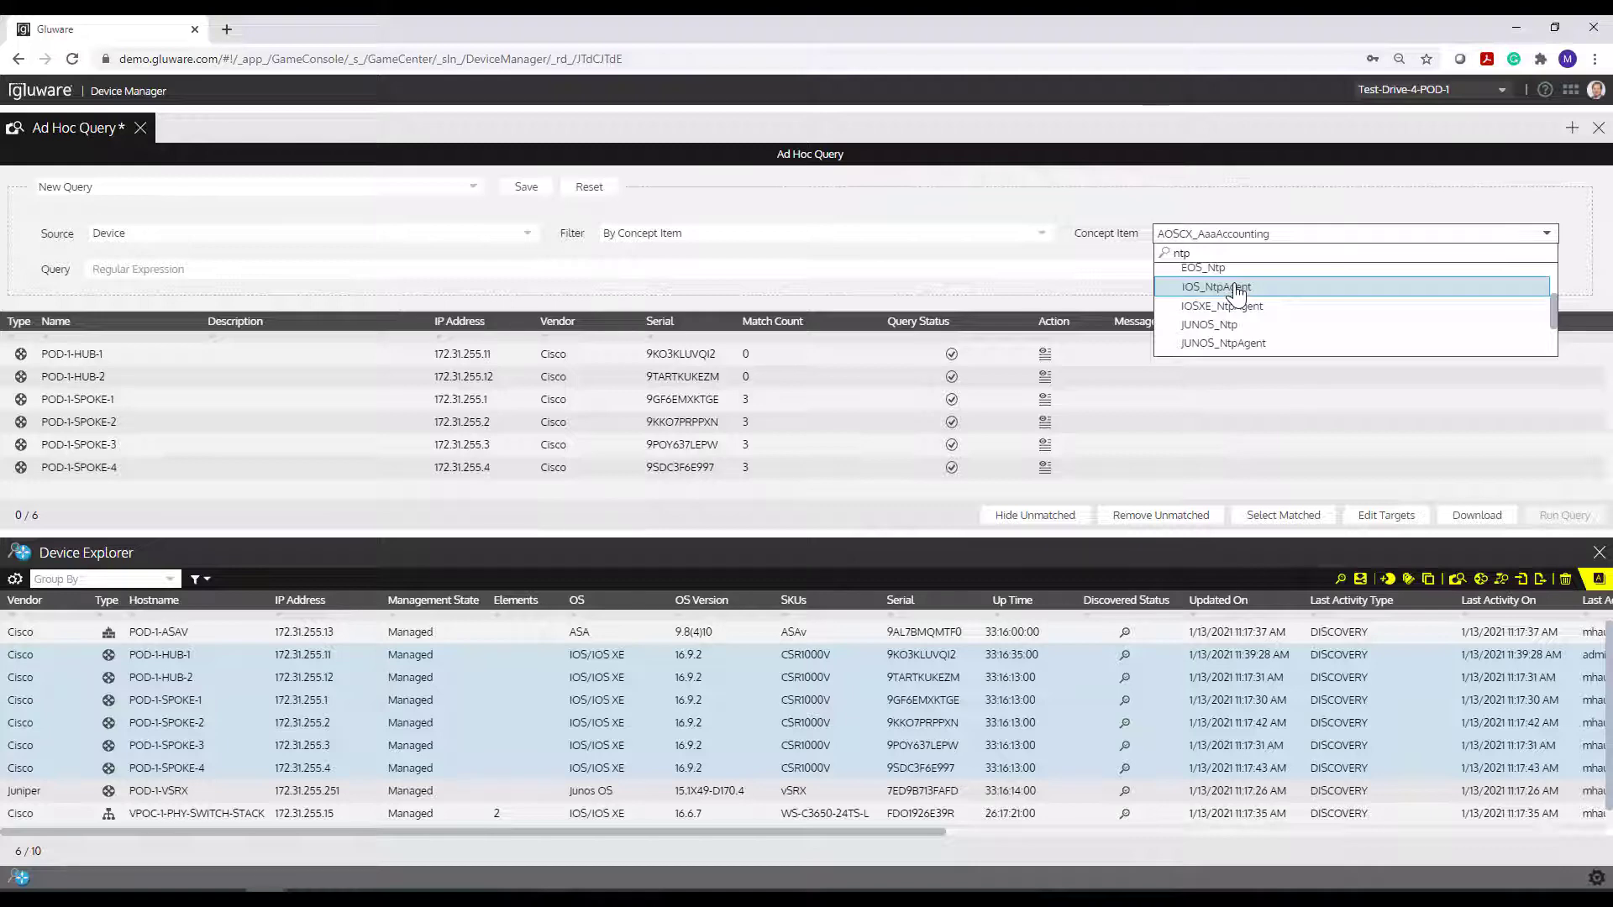
pyautogui.click(1237, 289)
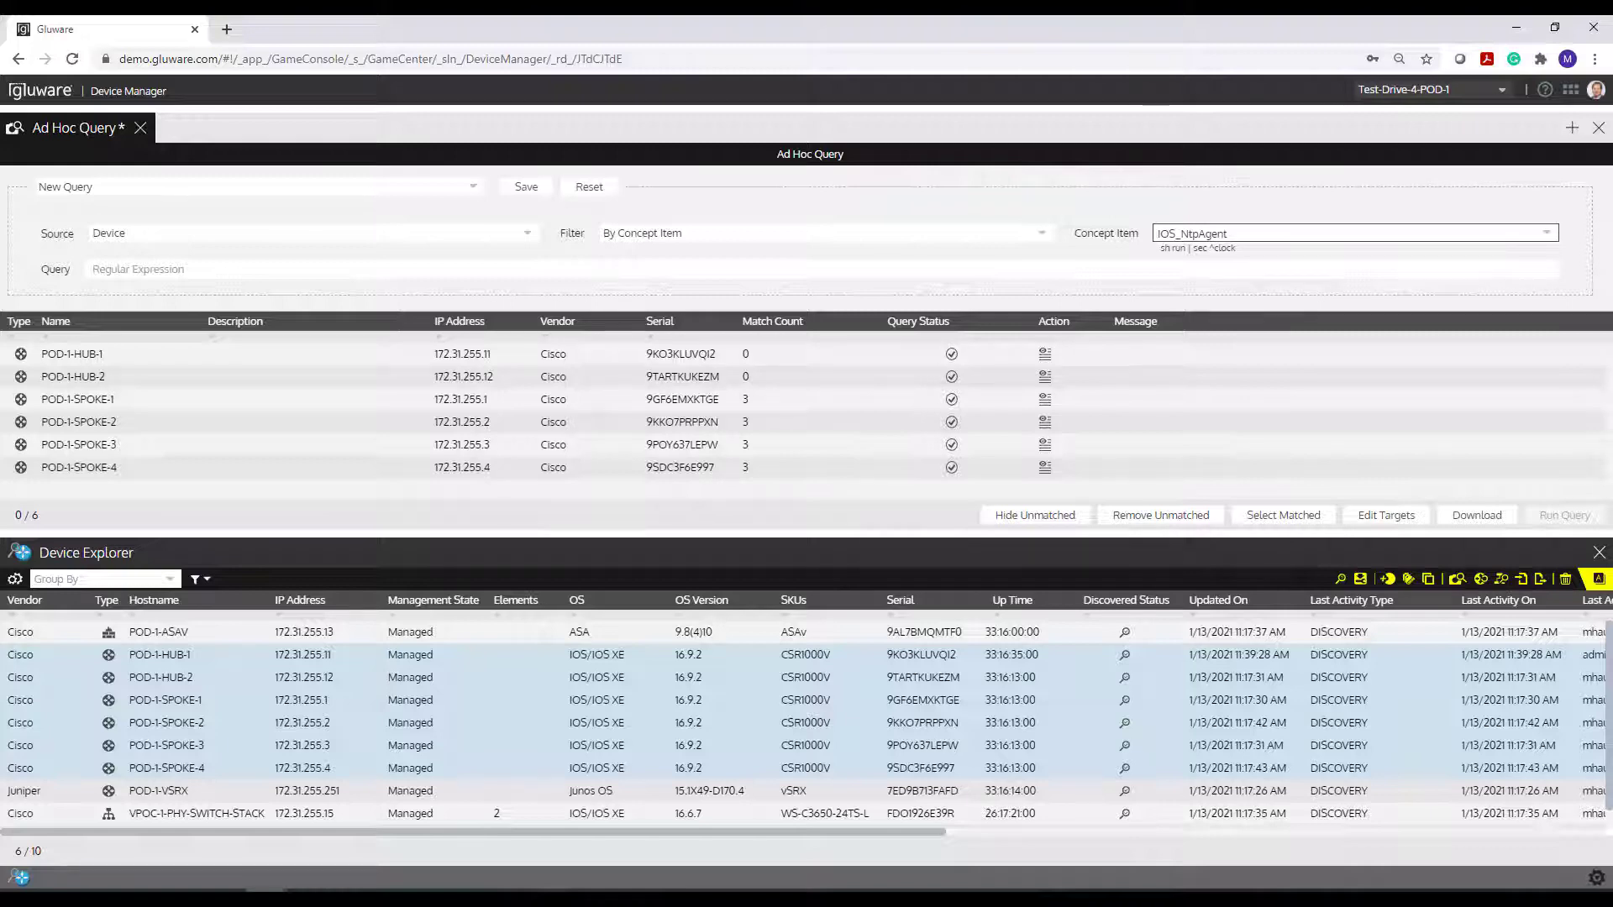
# Set the query expression to "ntp server" and run the query.
pyautogui.click(147, 267)
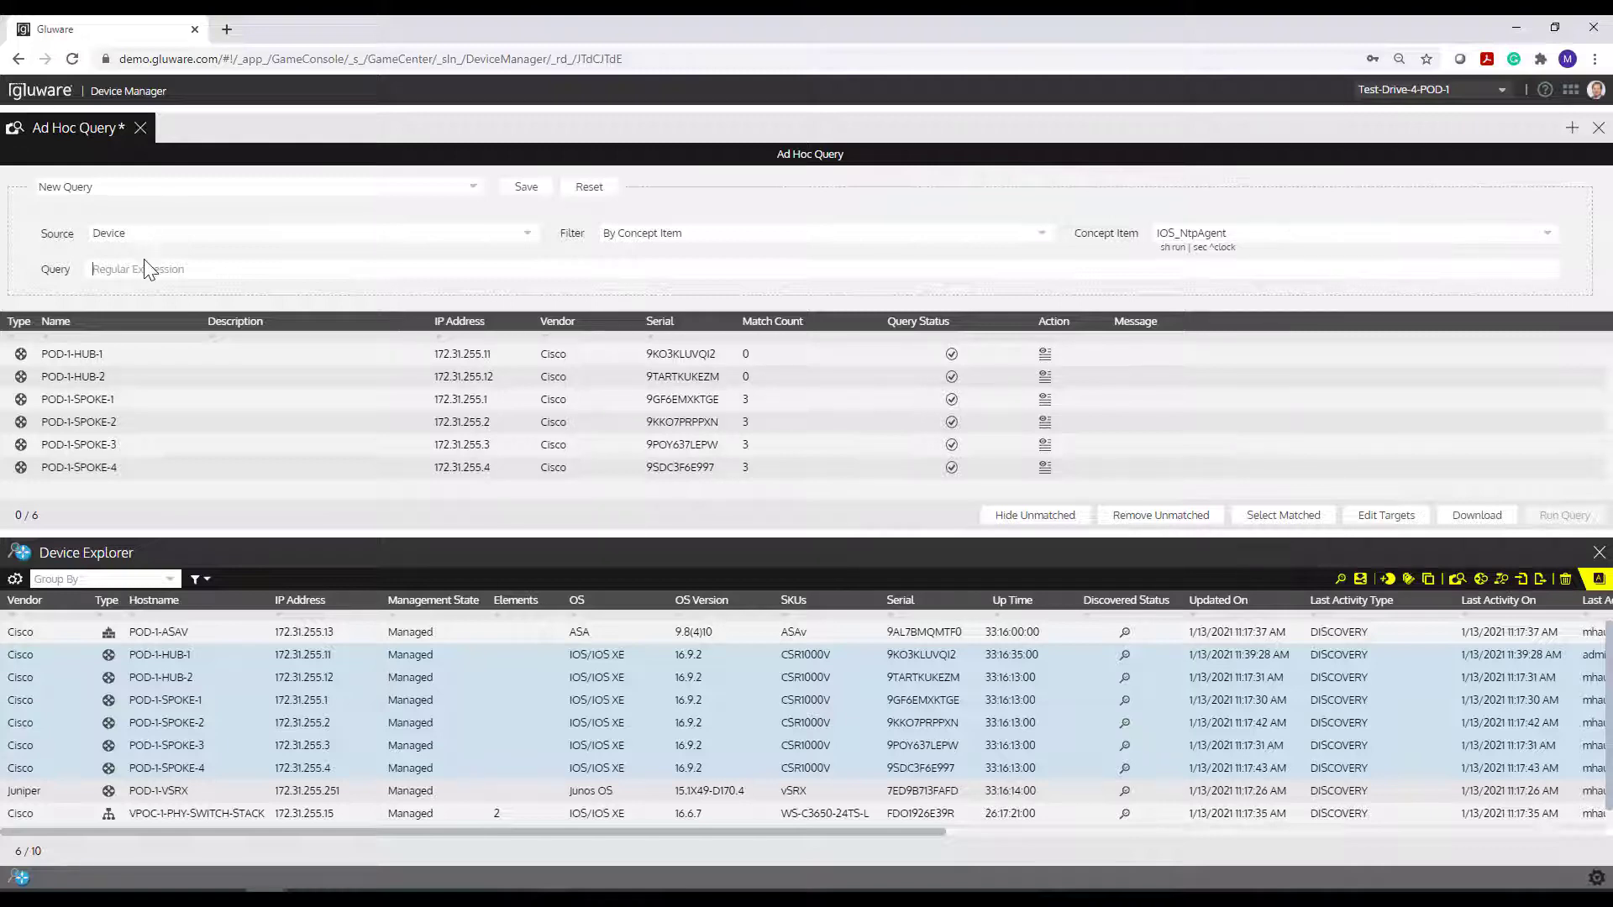
pyautogui.write('ntp server')
pyautogui.click(1555, 517)
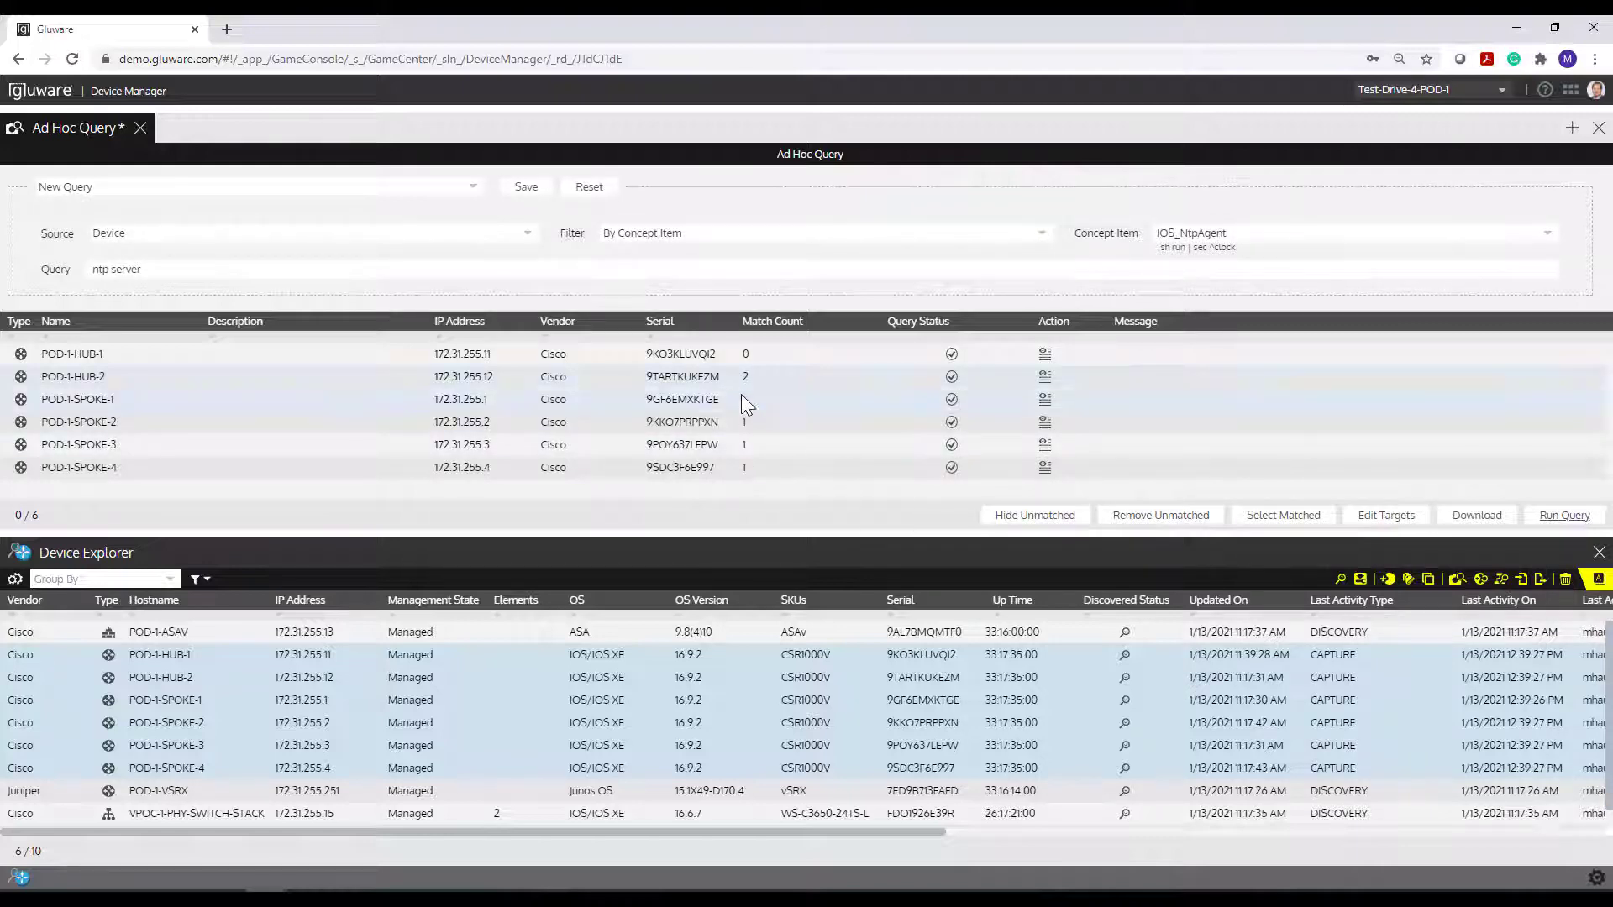
# Examine the "ntp server" match in POD-1-SPOKE-4's NTP configuration and return to the query results.
pyautogui.click(1044, 467)
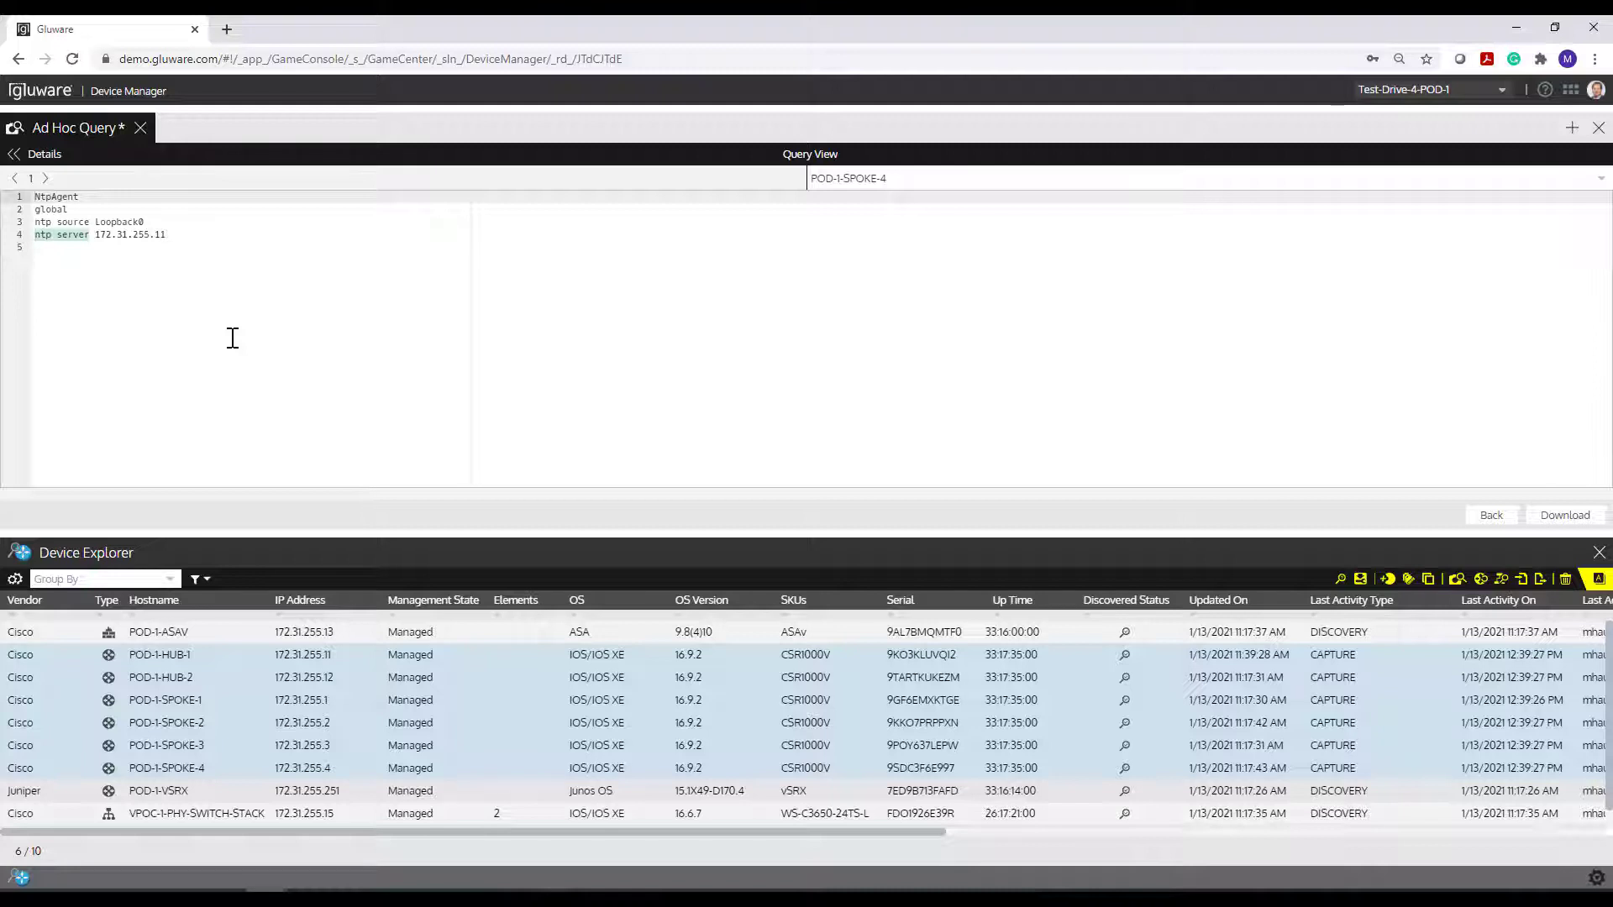
pyautogui.moveTo(167, 235); pyautogui.dragTo(28, 197)
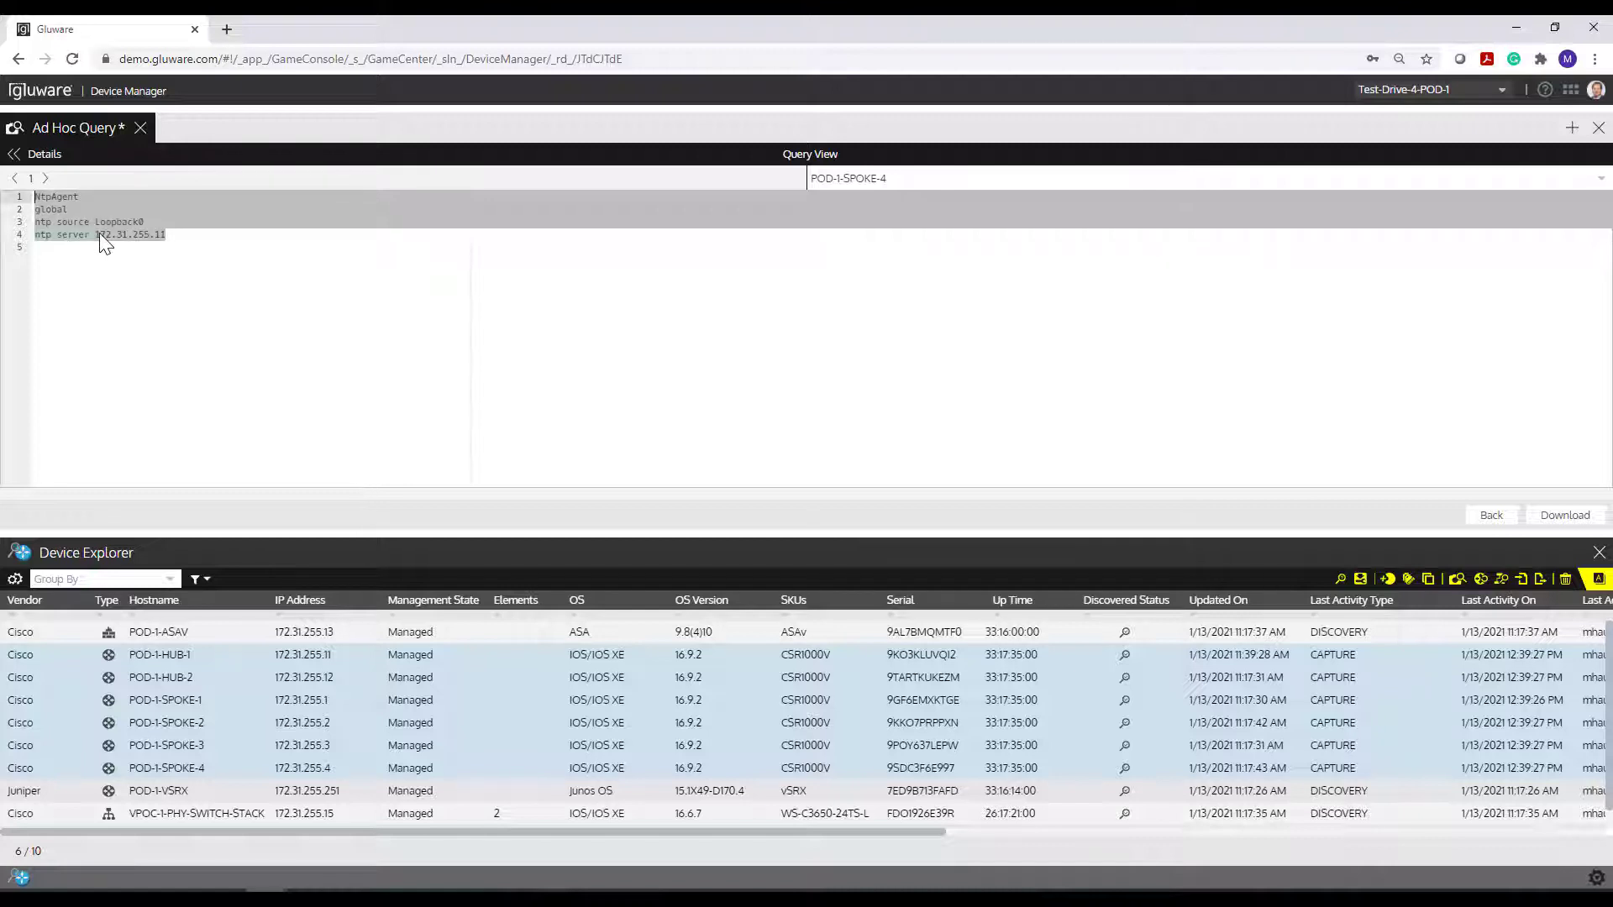
pyautogui.click(51, 161)
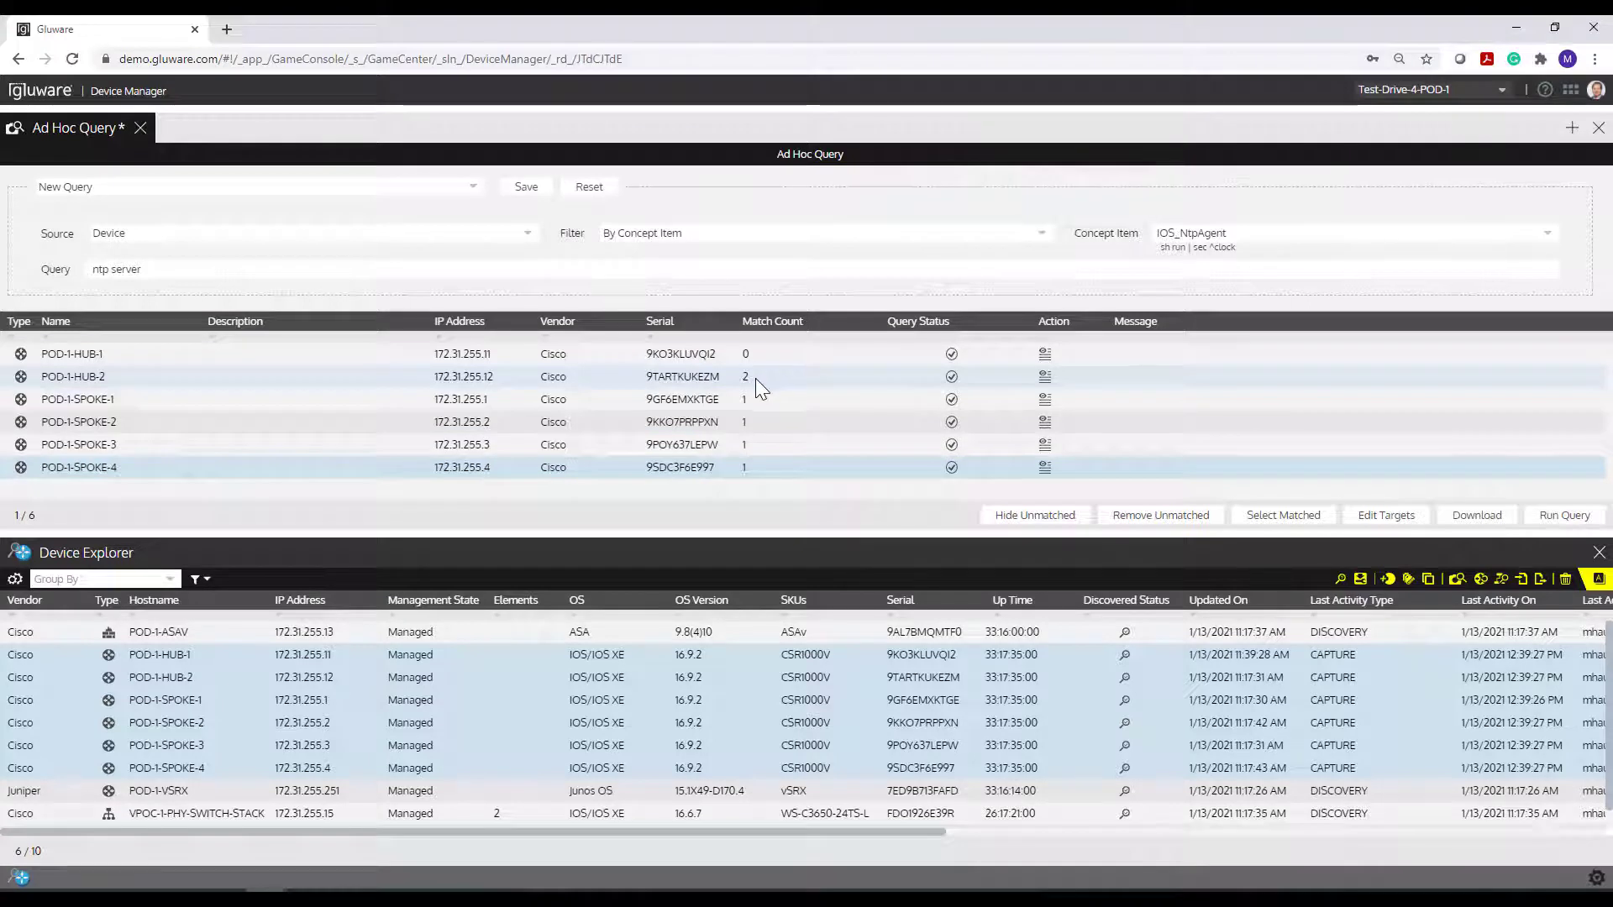
# Examine the "ntp server" matches in POD-1-HUB-2's NTP configuration and return to the query results.
pyautogui.click(1044, 376)
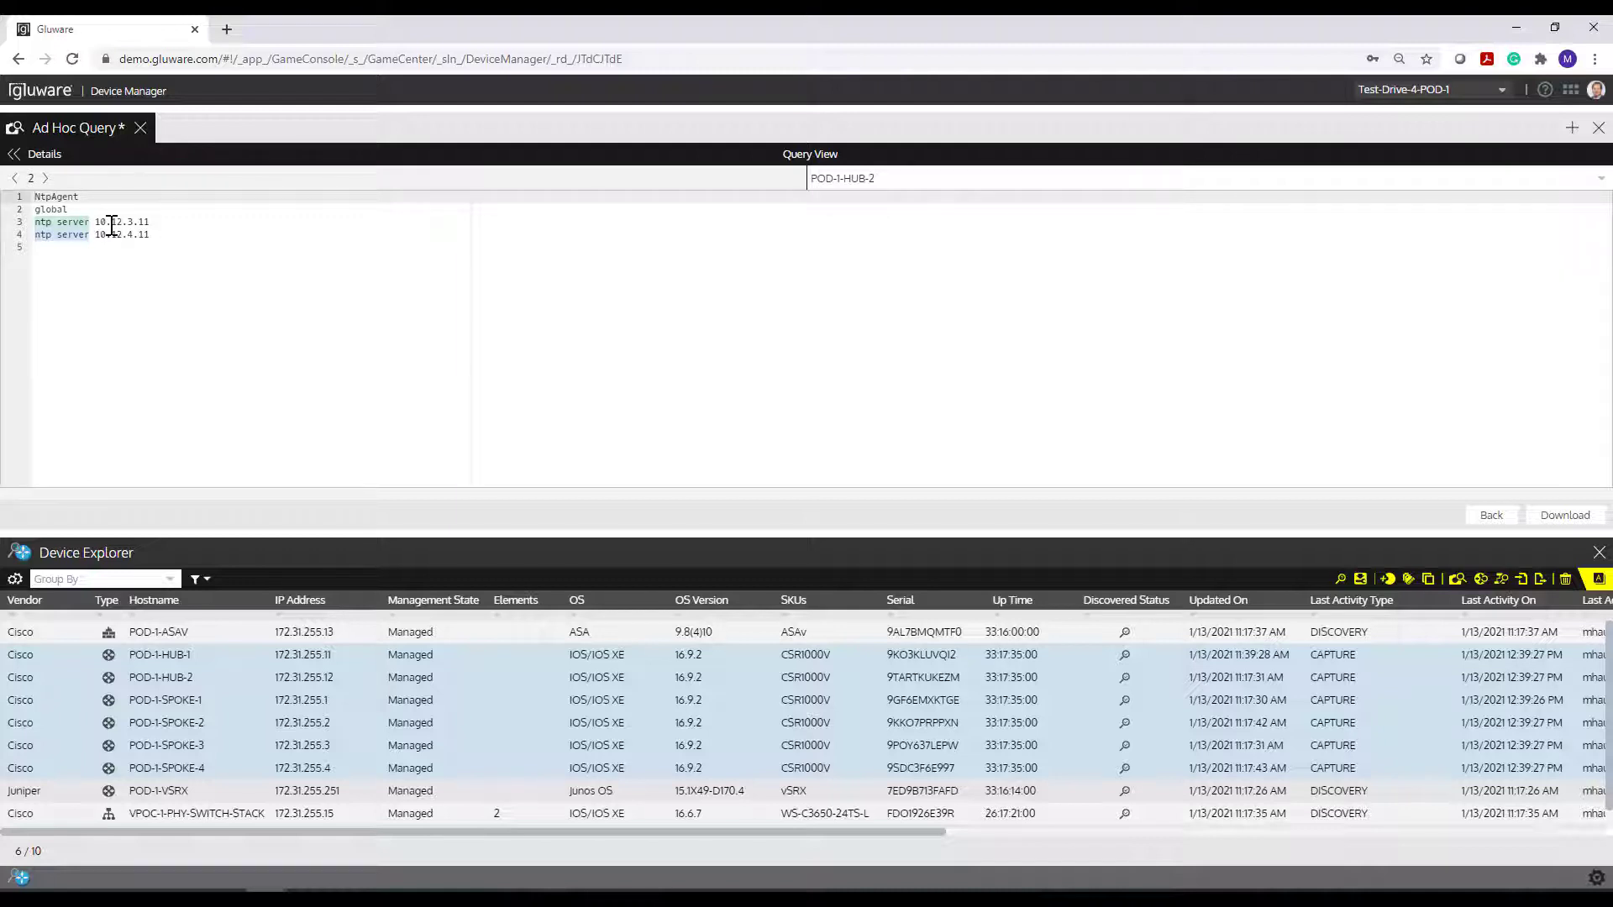
pyautogui.click(41, 154)
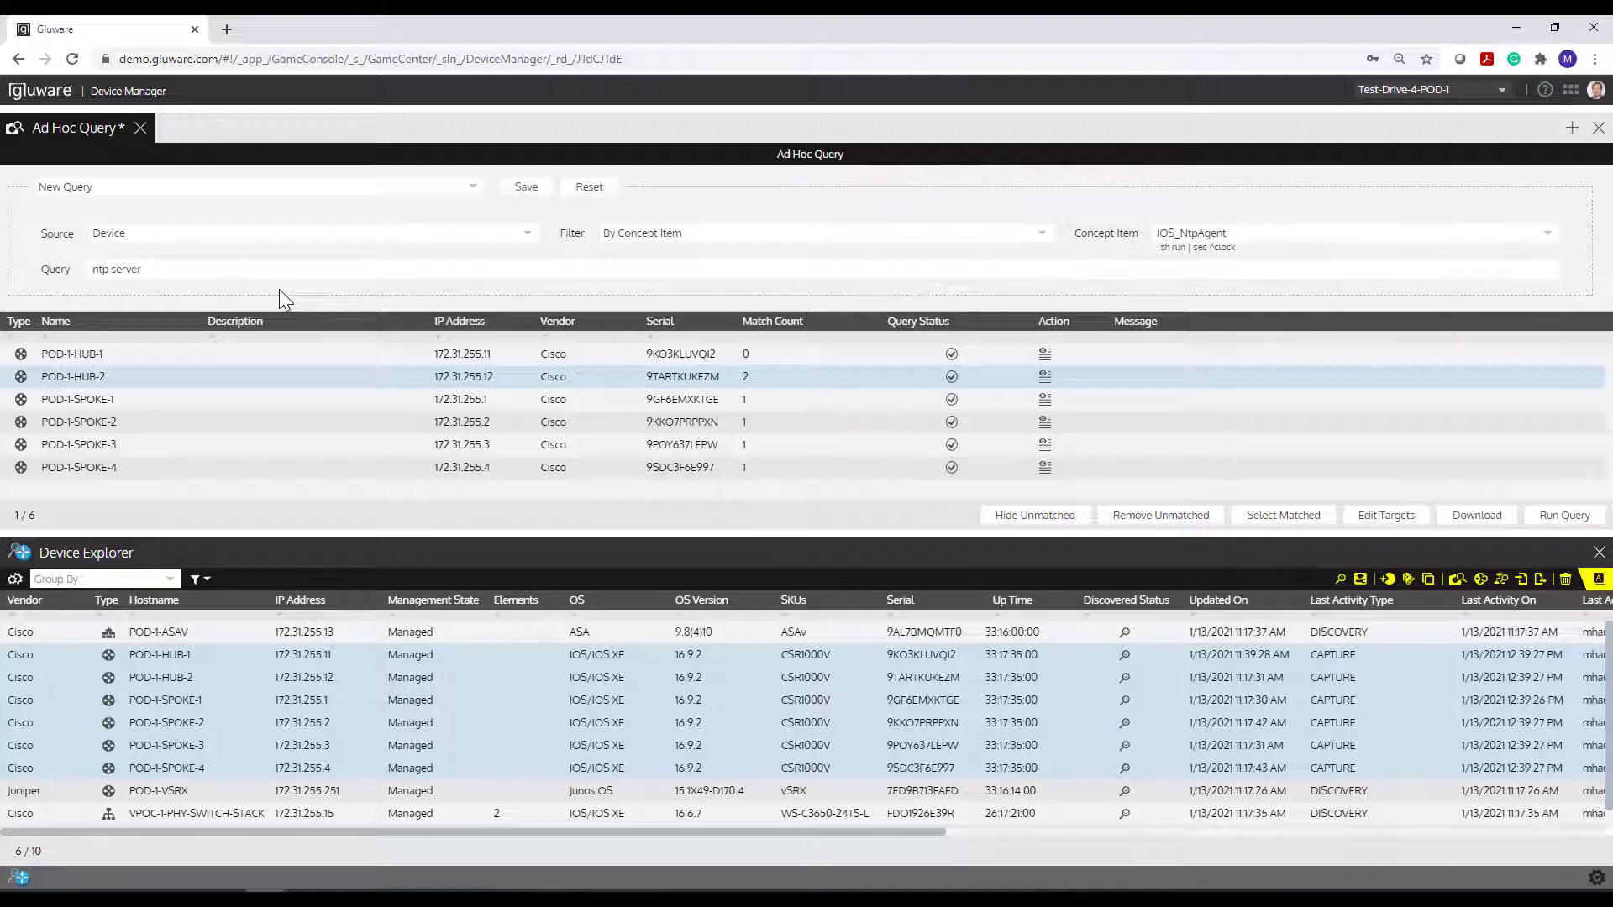
# Keep New Query with Device as the source and change the filter to By Show Command.
pyautogui.click(253, 234)
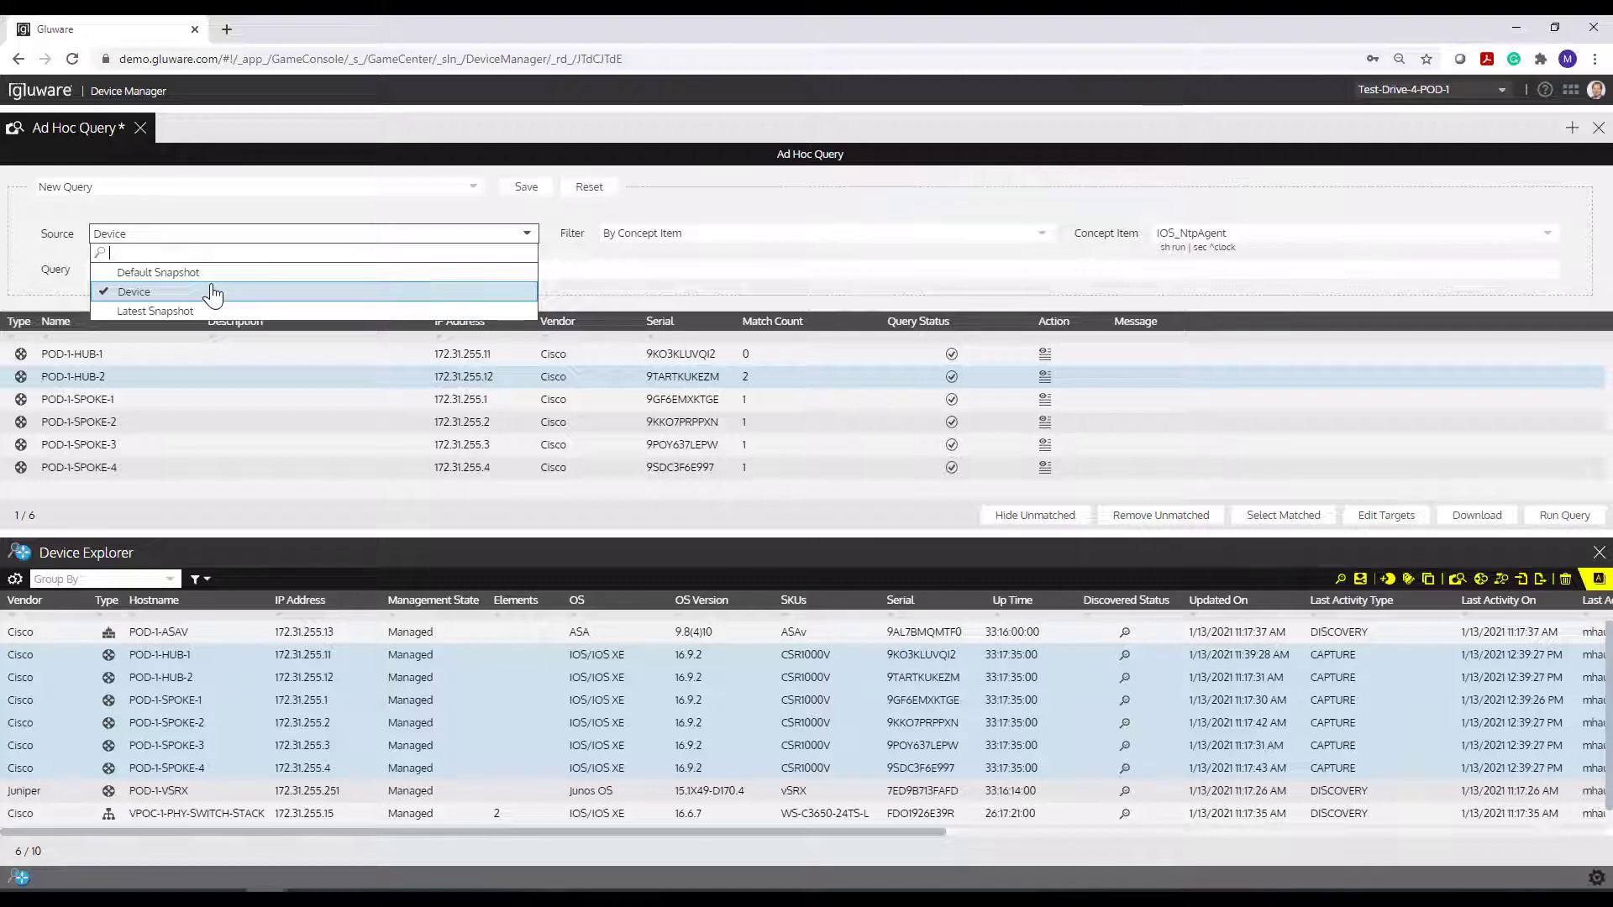
pyautogui.click(603, 262)
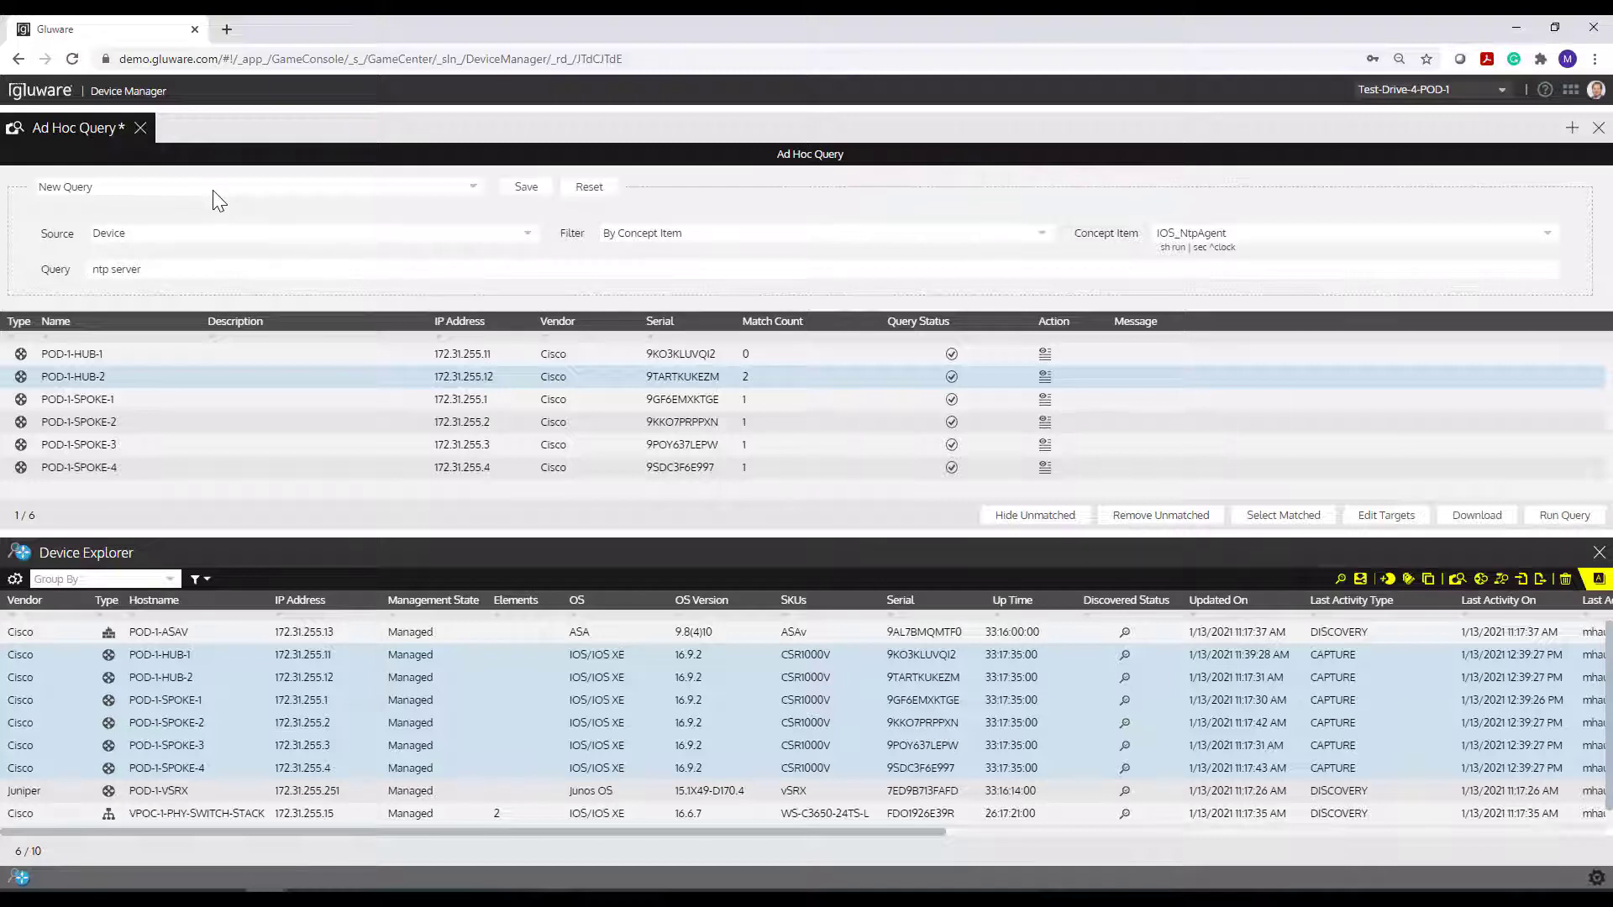
pyautogui.click(462, 188)
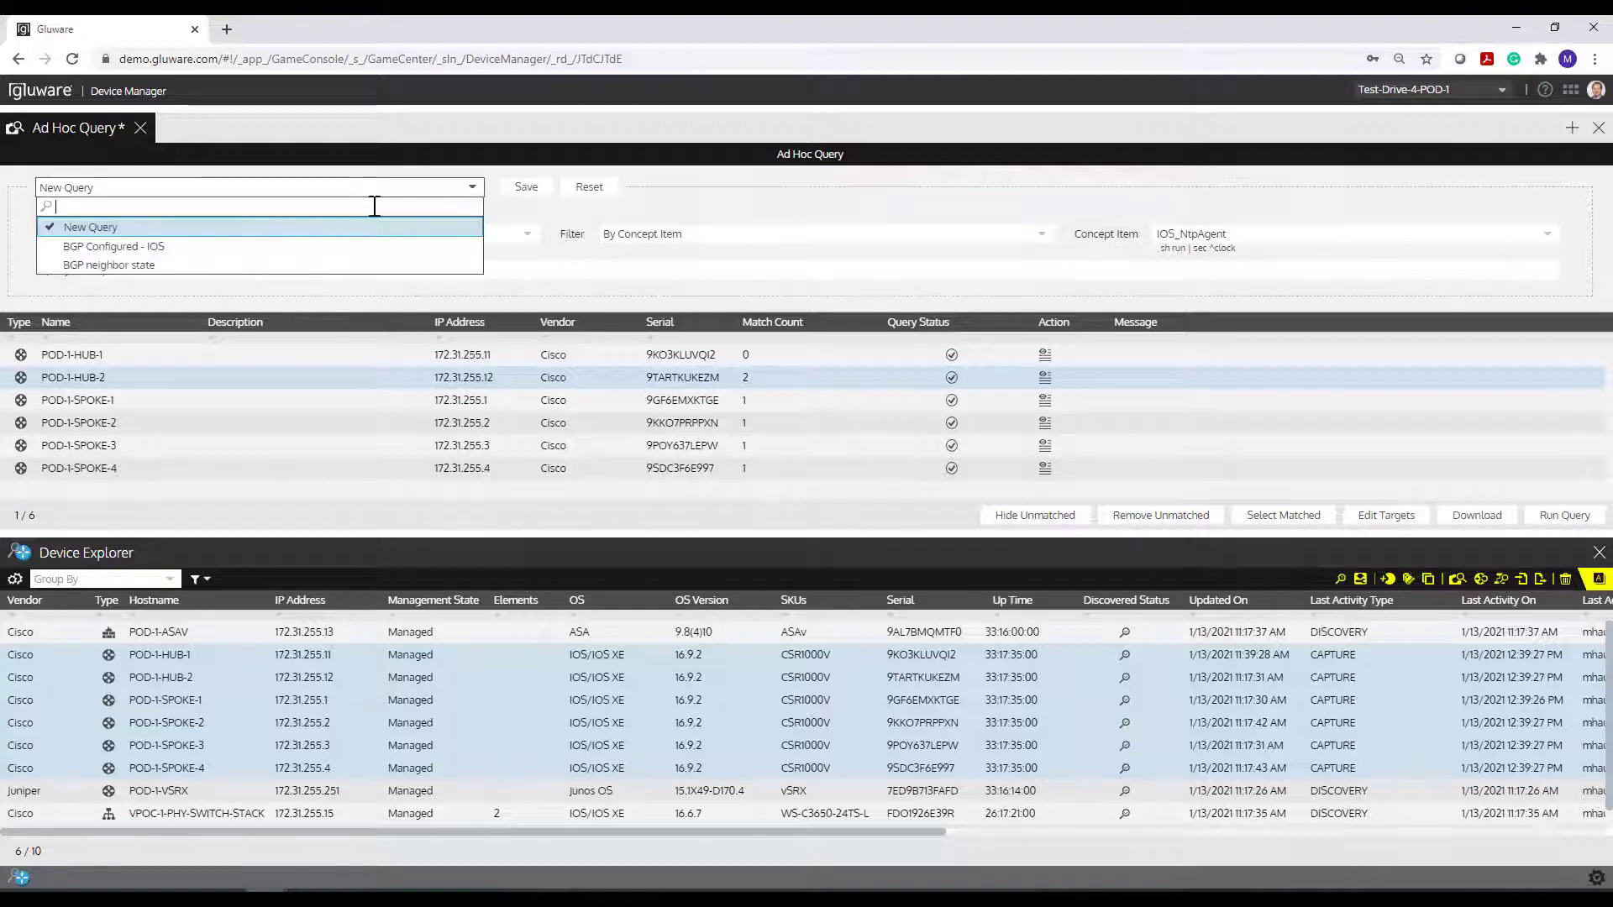
pyautogui.click(273, 232)
pyautogui.click(241, 238)
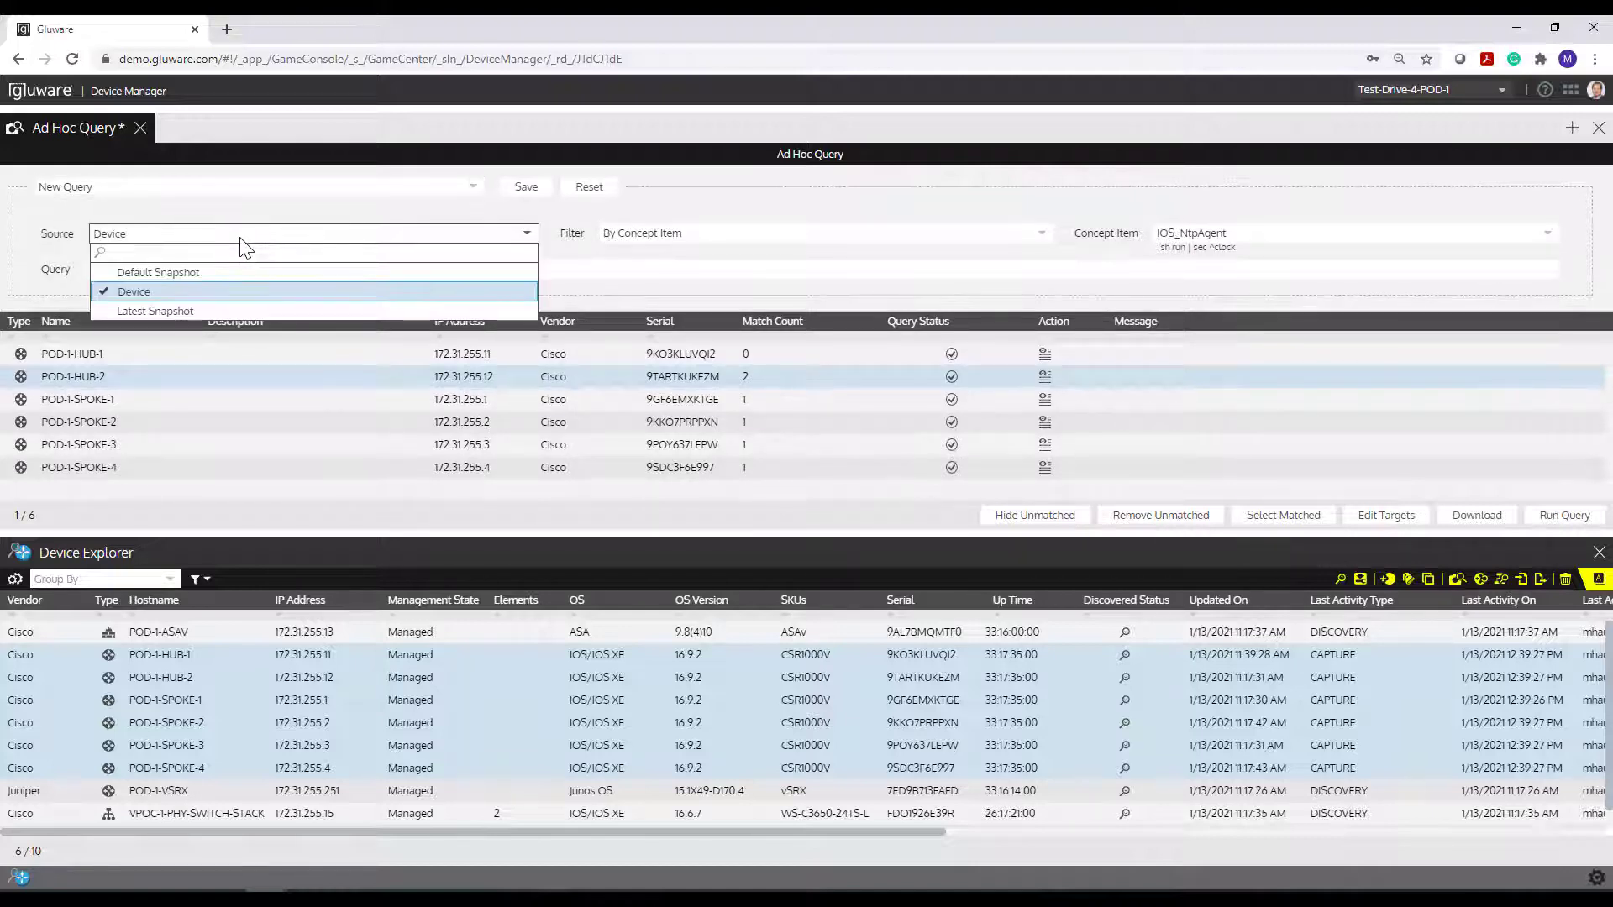
pyautogui.click(236, 288)
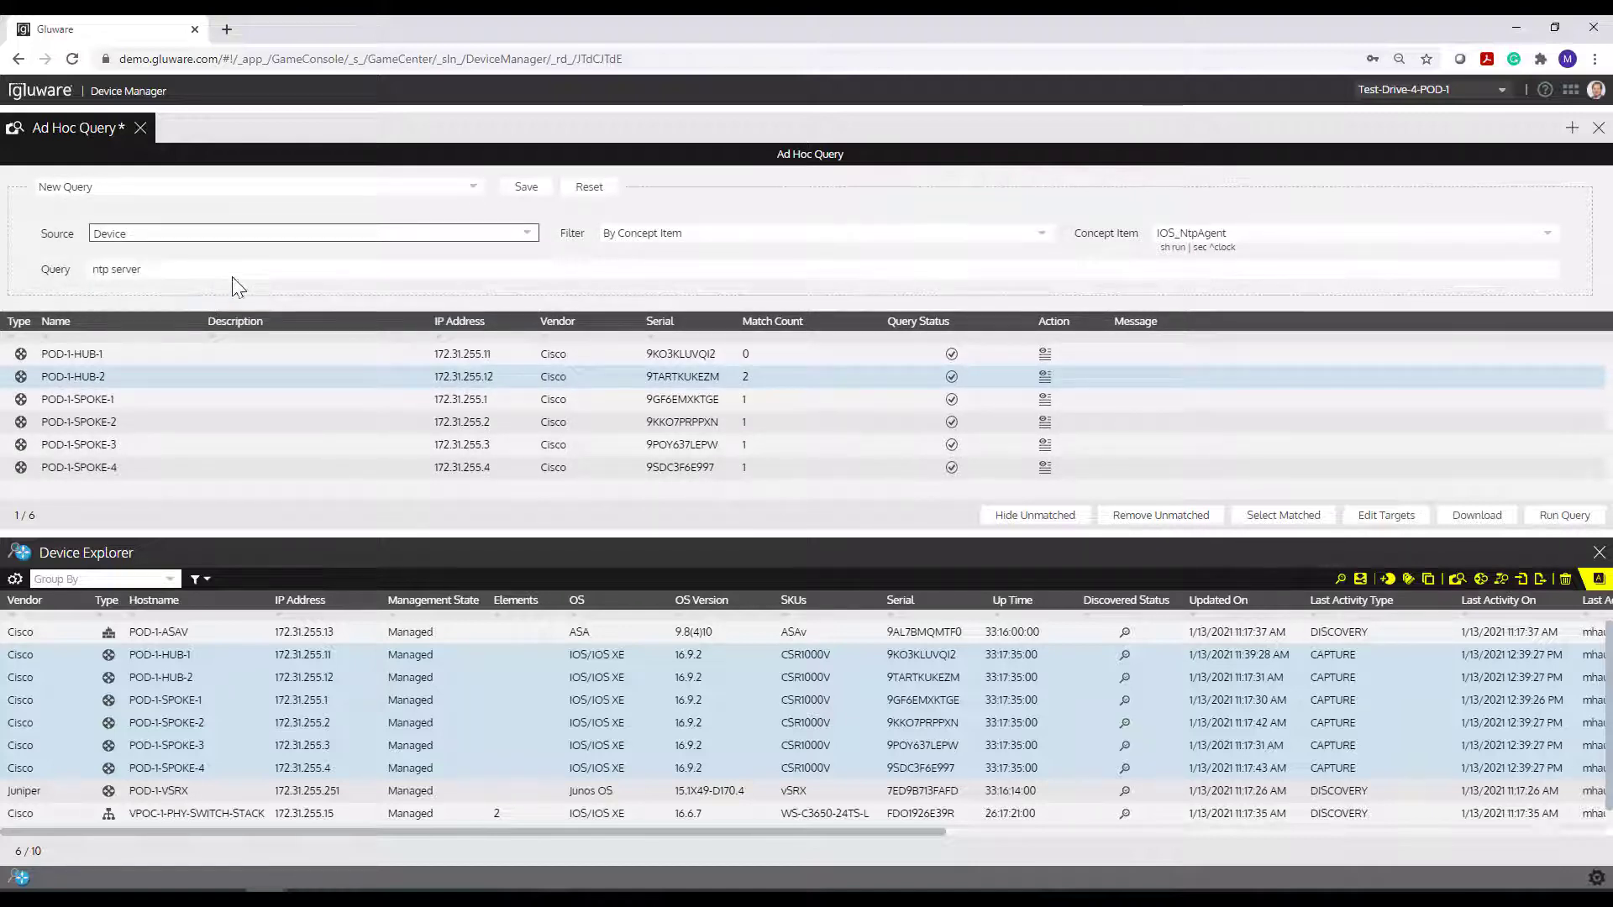
pyautogui.click(699, 234)
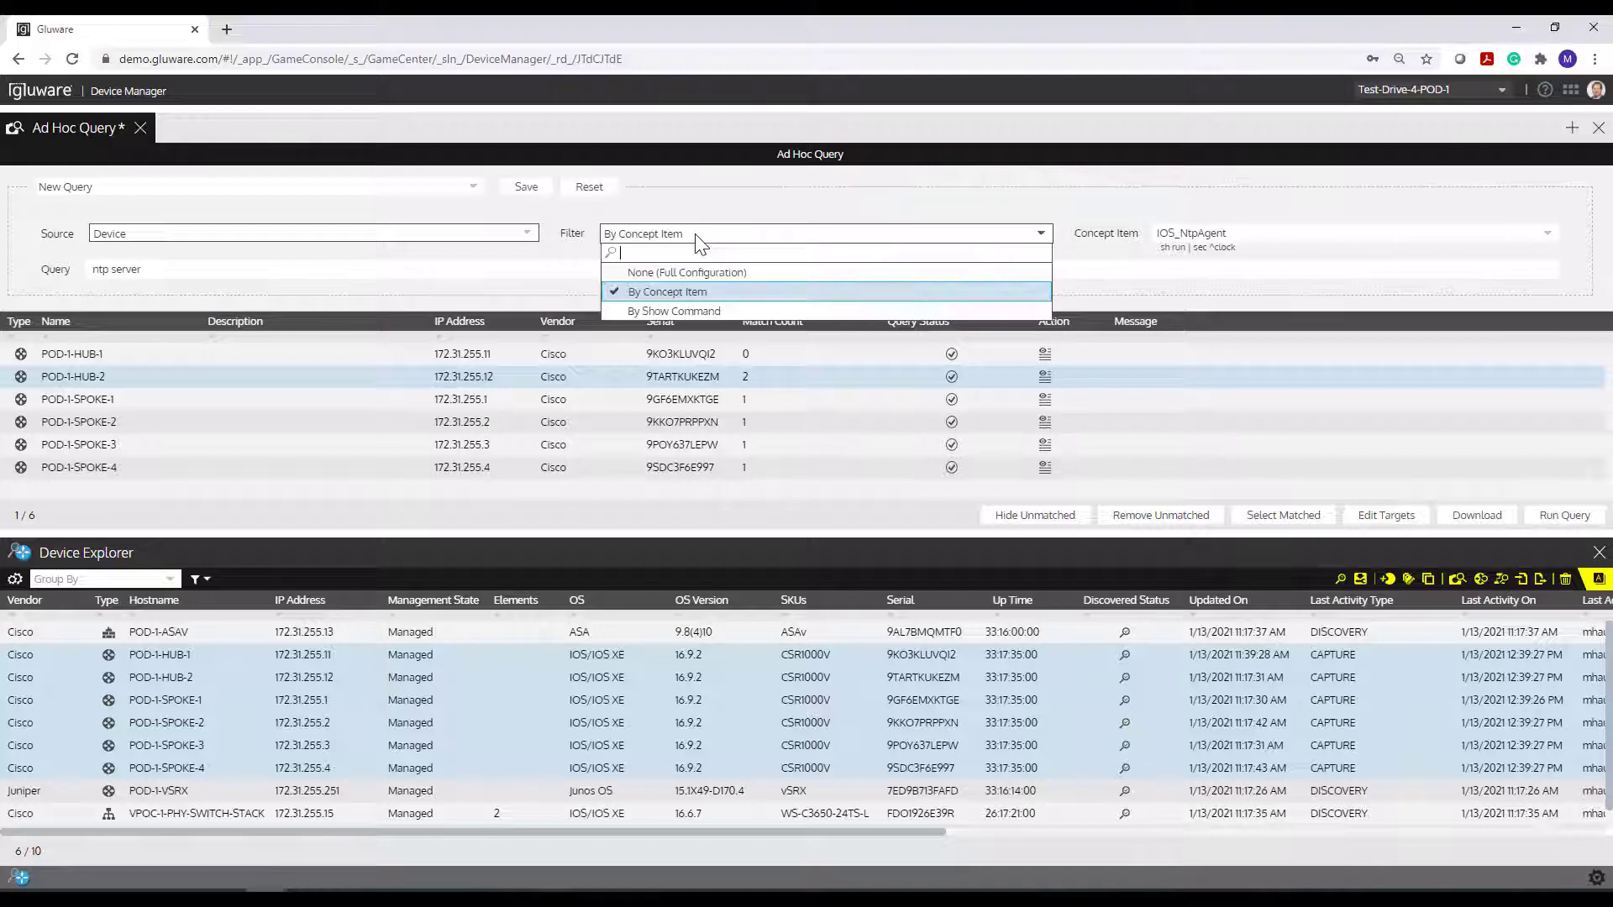
pyautogui.click(684, 311)
# Enter "show run, show ntp status" as the show commands for the query.
pyautogui.click(1254, 233)
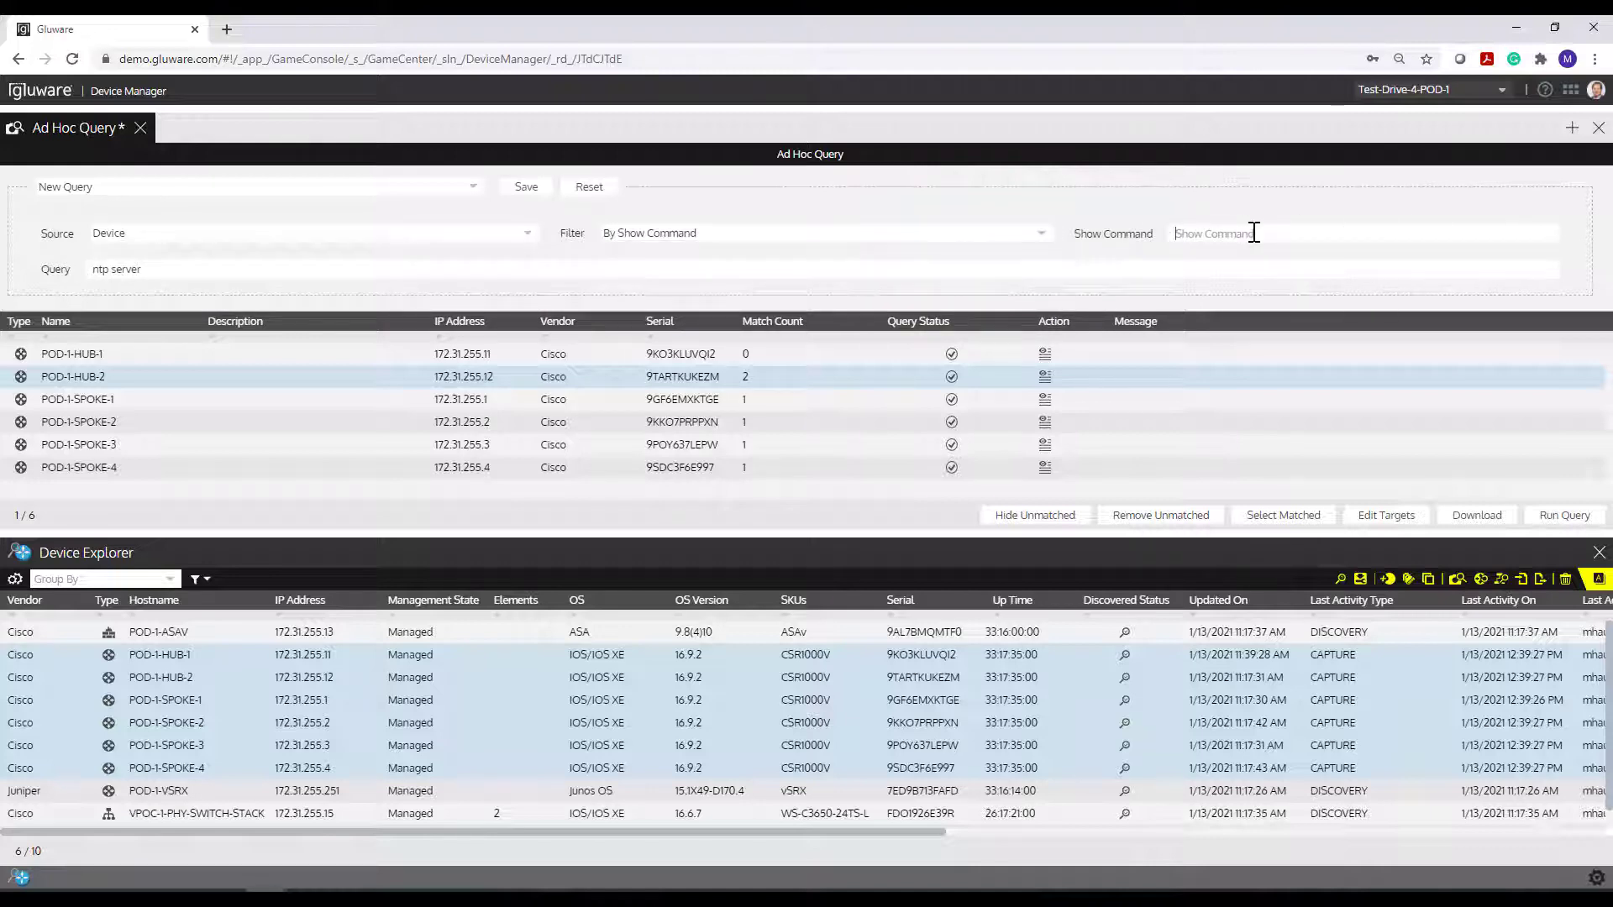
pyautogui.write('show run, sno ntp statu')
pyautogui.press('BackSpace')
pyautogui.write('how')
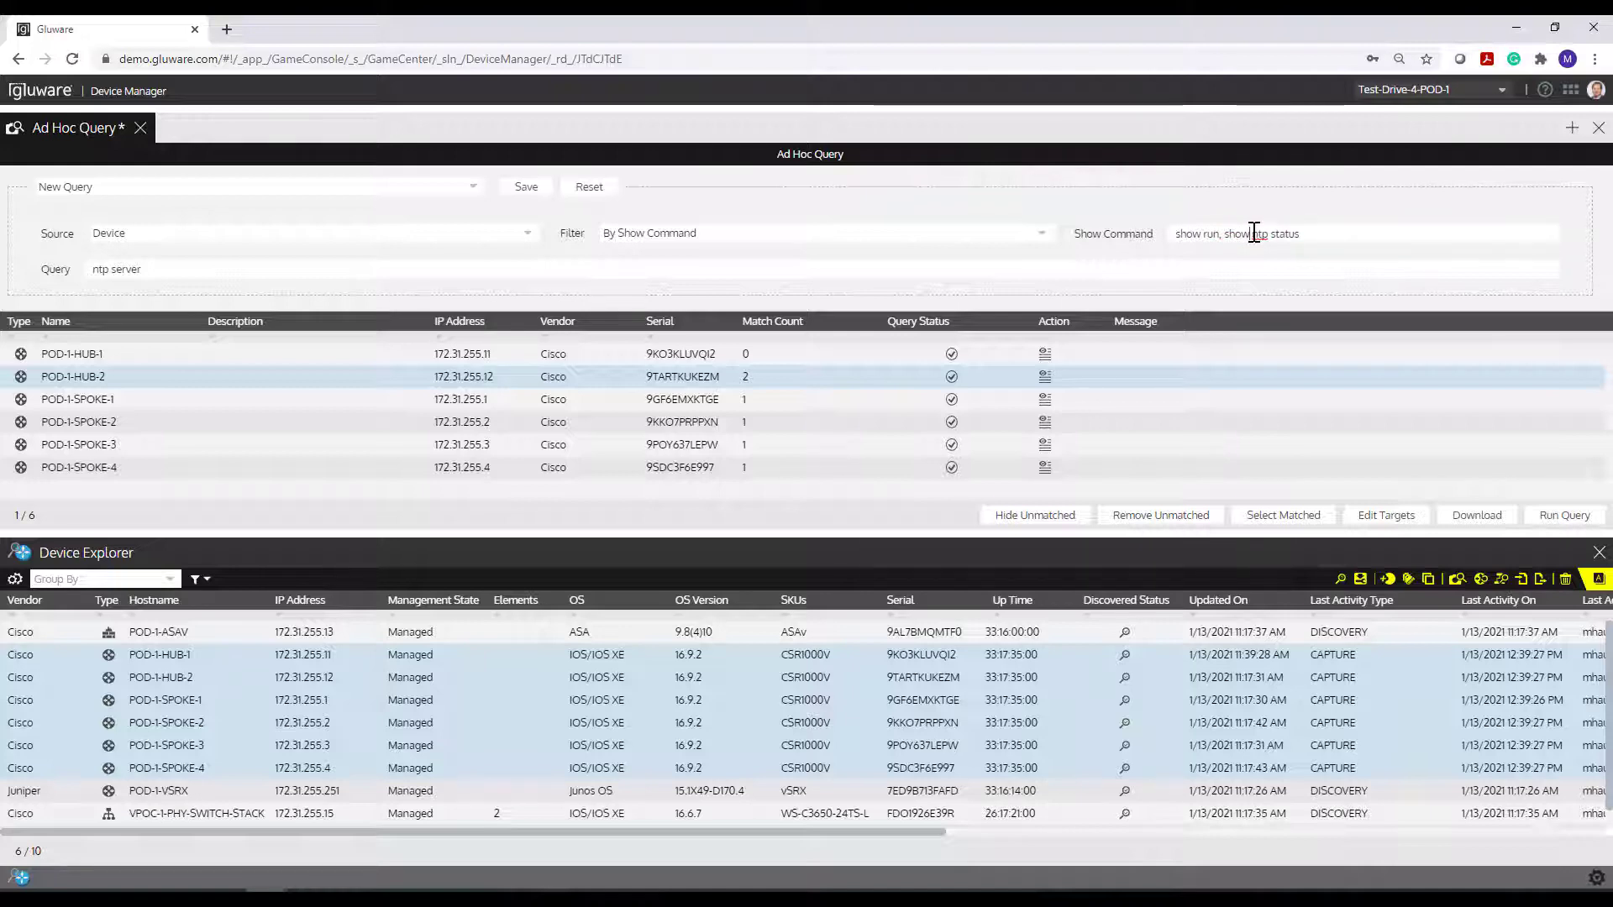
pyautogui.press('End')
# Shorten the query expression to "ntp" and run the query.
pyautogui.click(378, 268)
pyautogui.moveTo(153, 268); pyautogui.dragTo(72, 268)
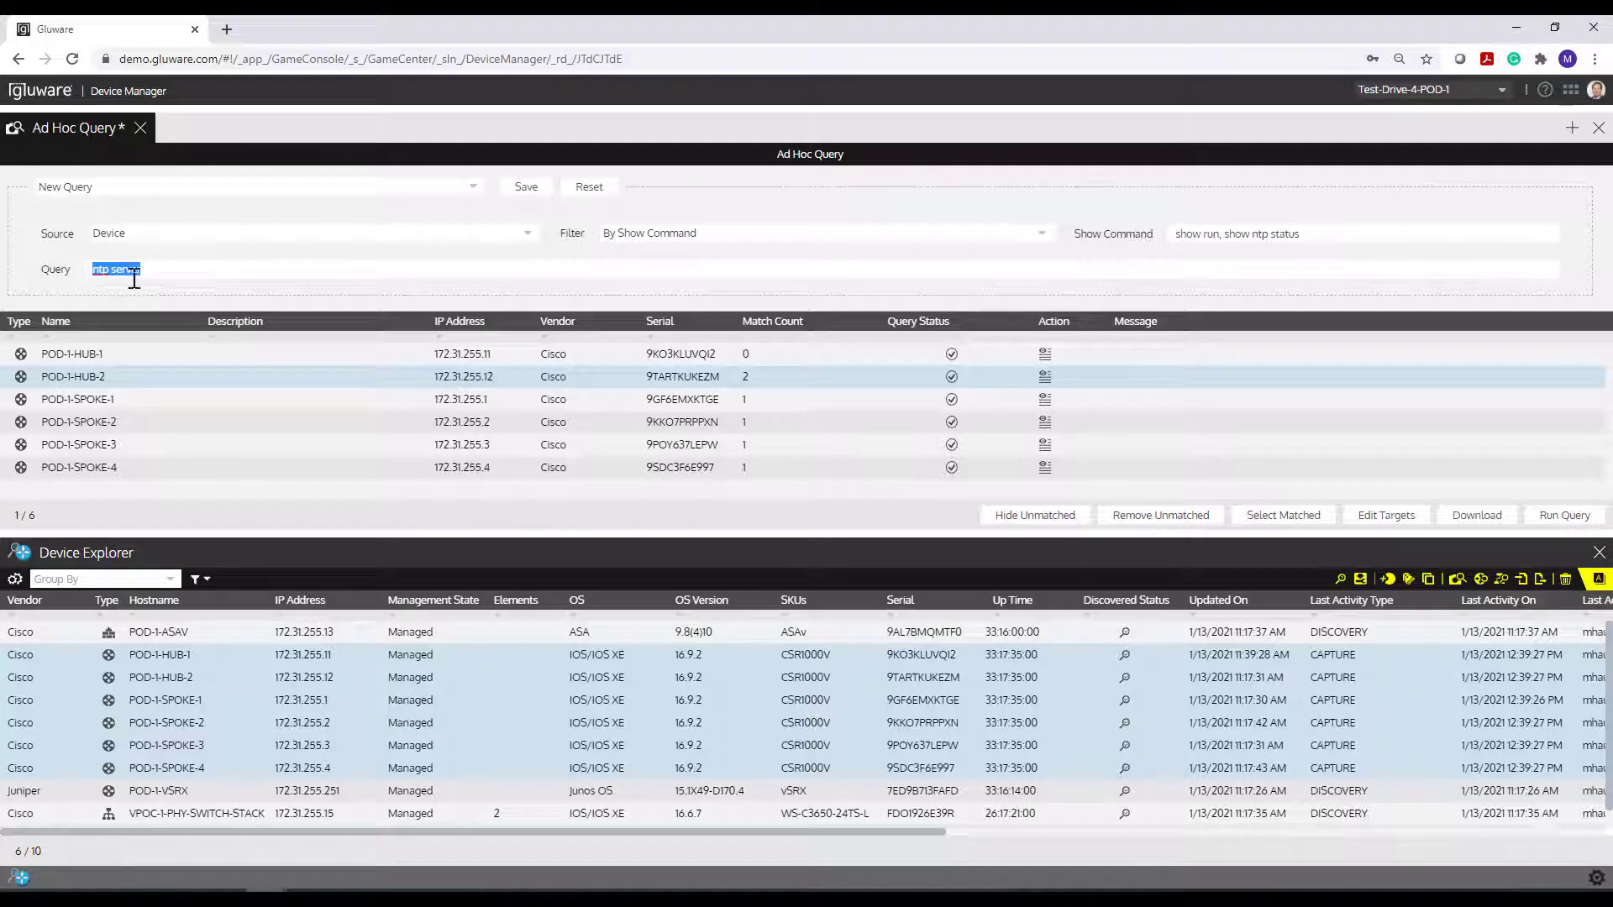
pyautogui.click(175, 267)
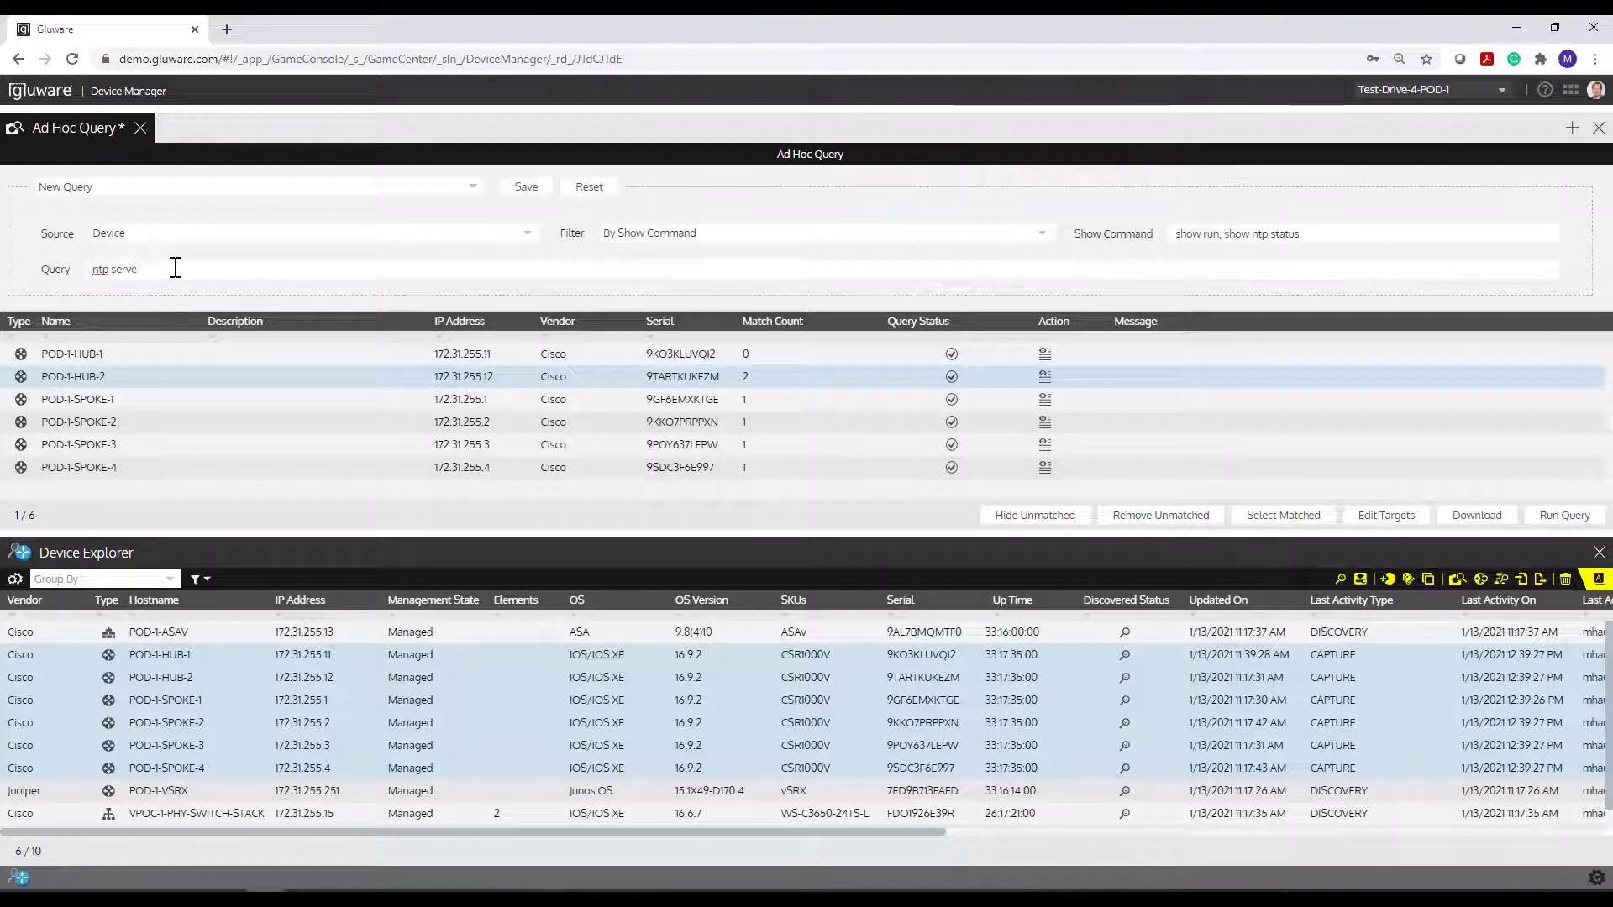
pyautogui.press('BackSpace')
pyautogui.press('BackSpace')
pyautogui.press('BackSpace')
pyautogui.press('BackSpace')
pyautogui.press('BackSpace')
pyautogui.press('BackSpace')
pyautogui.click(1552, 519)
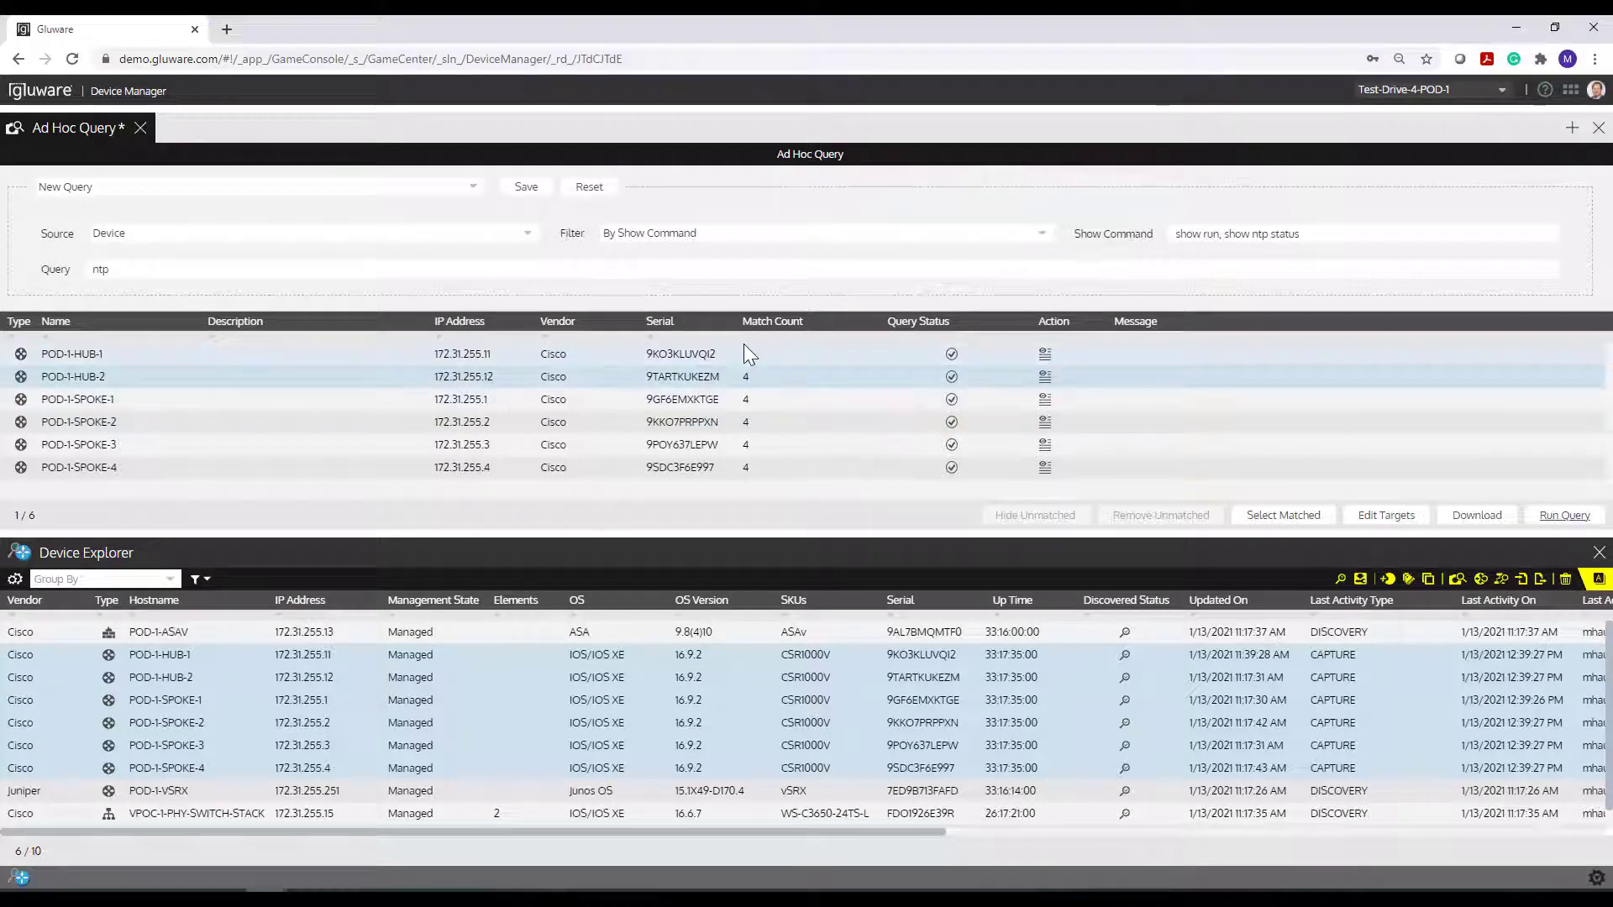
# Open POD-1-SPOKE-4's query output and examine the "ntp" matches in its show run section.
pyautogui.click(1045, 467)
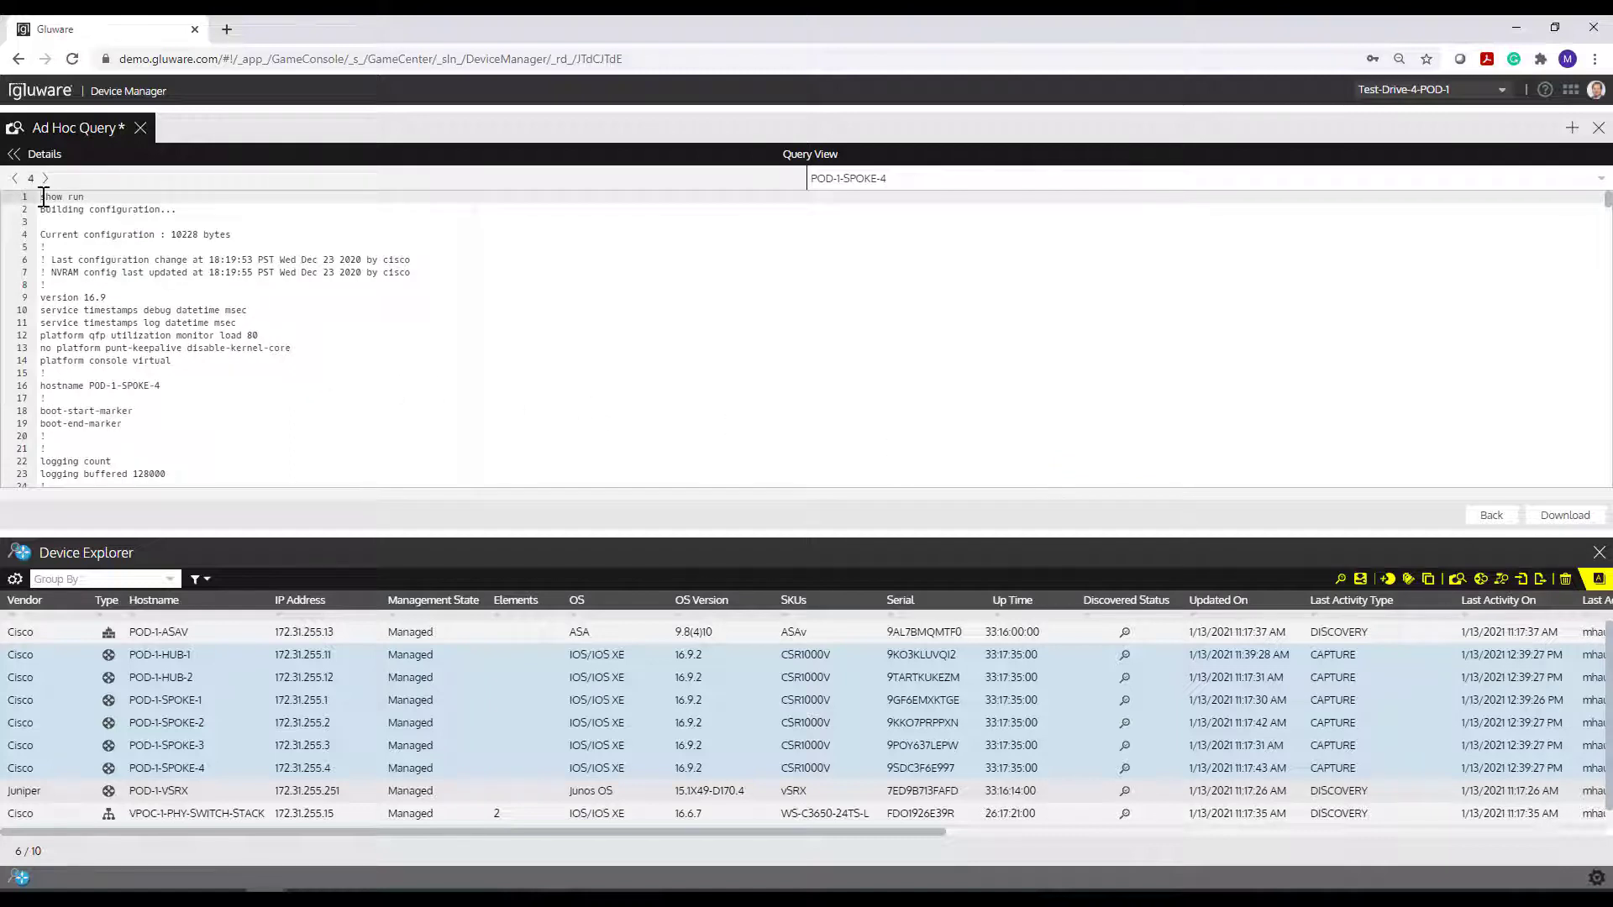
pyautogui.moveTo(43, 197); pyautogui.dragTo(100, 198)
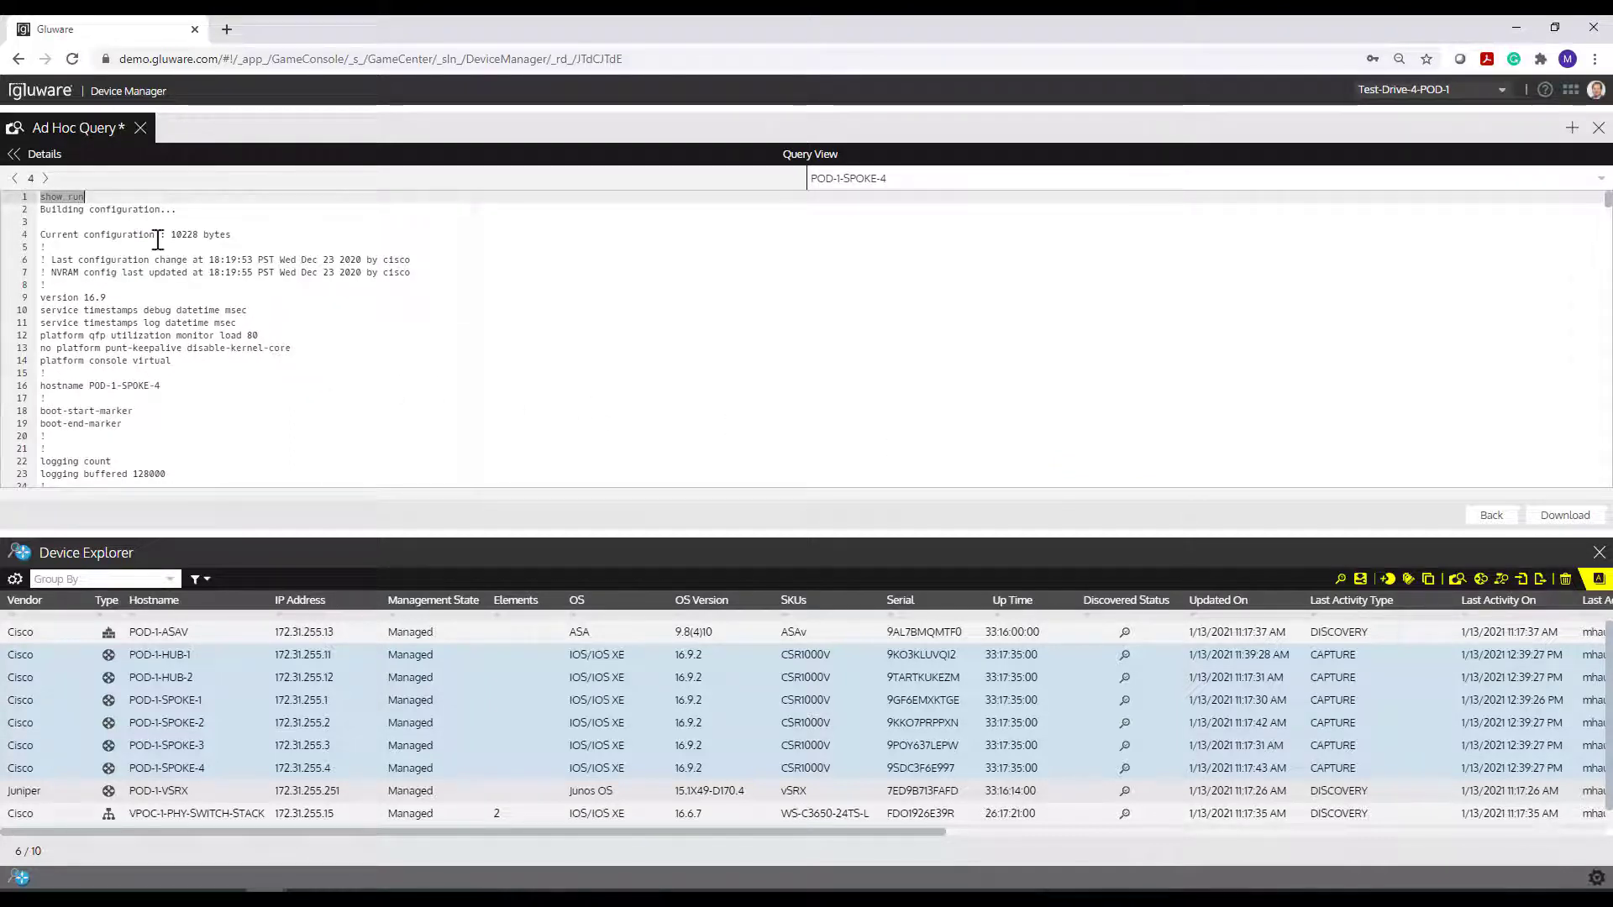
pyautogui.click(46, 179)
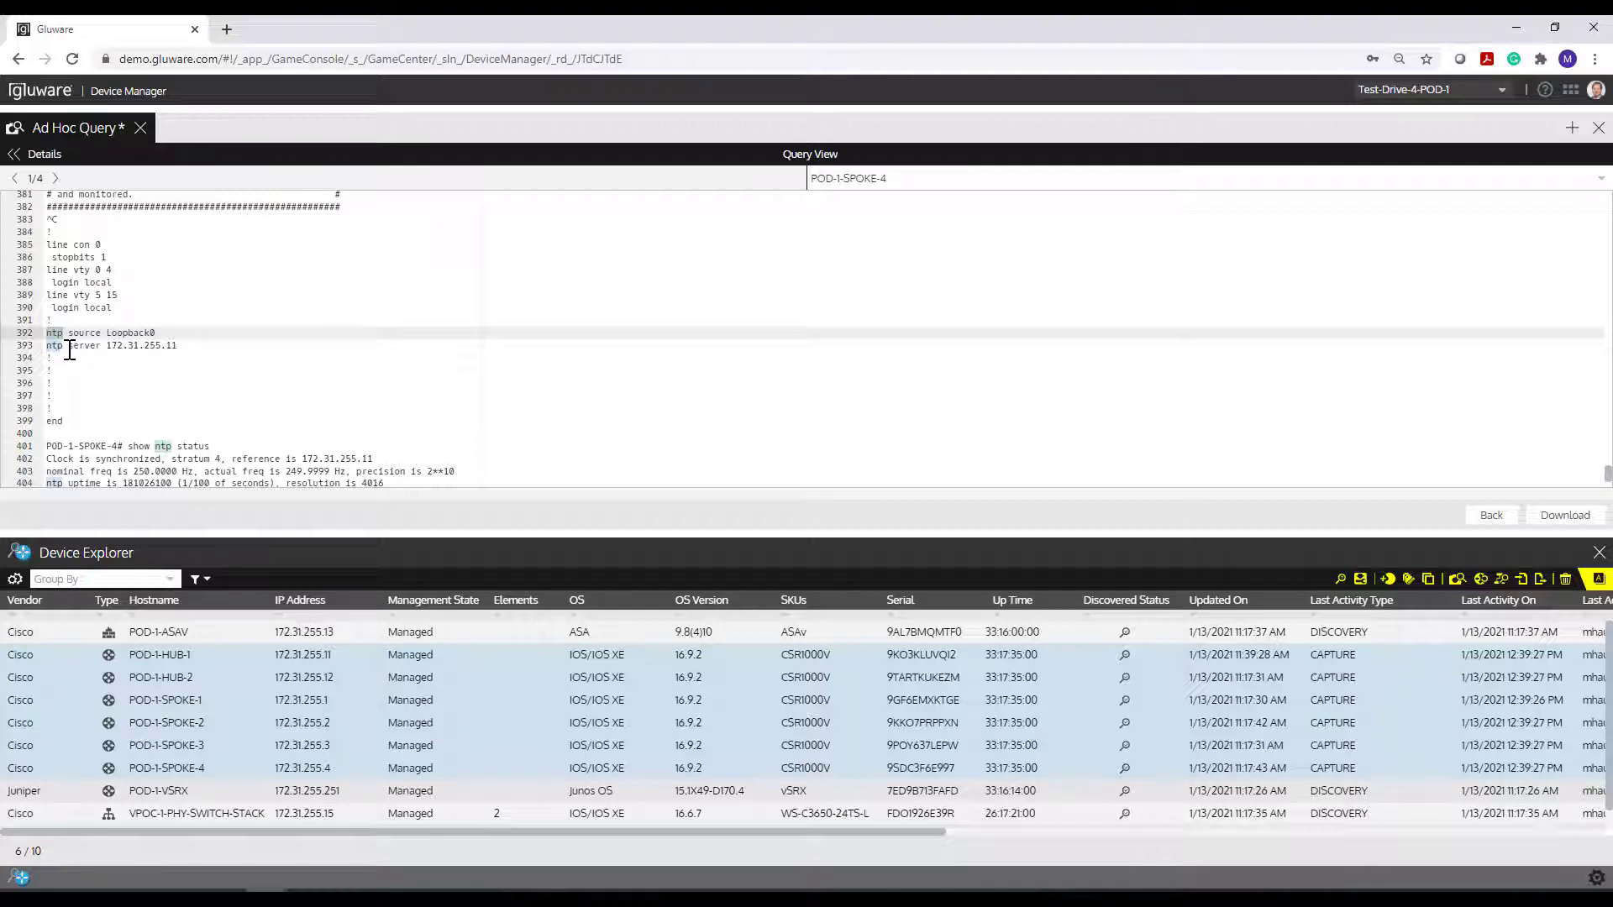
pyautogui.click(55, 179)
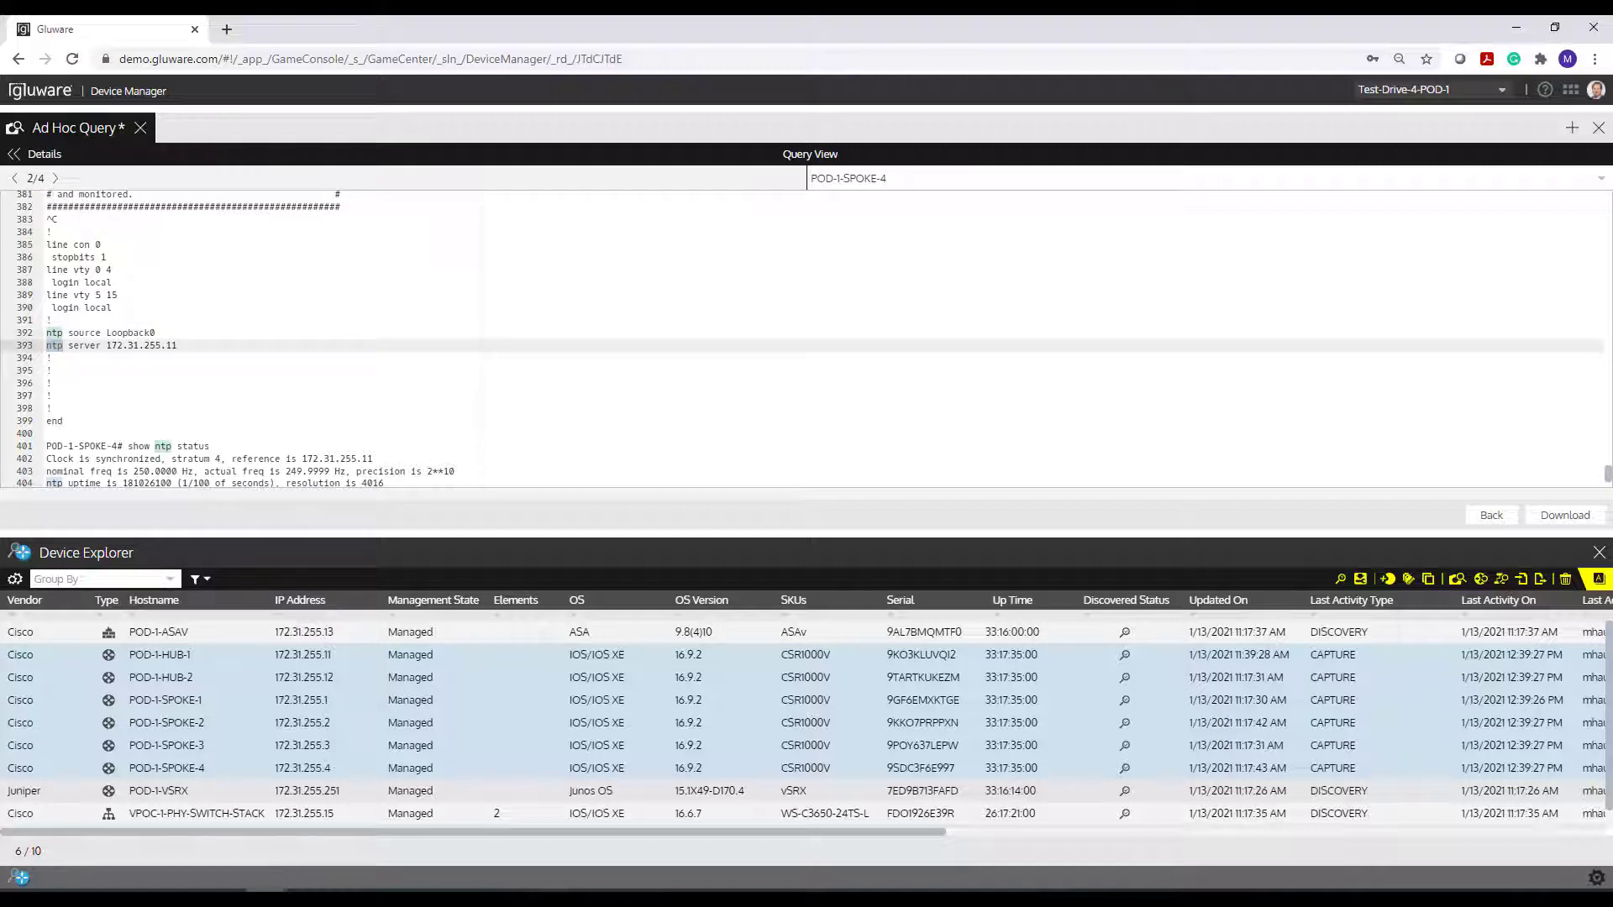
pyautogui.click(760, 897)
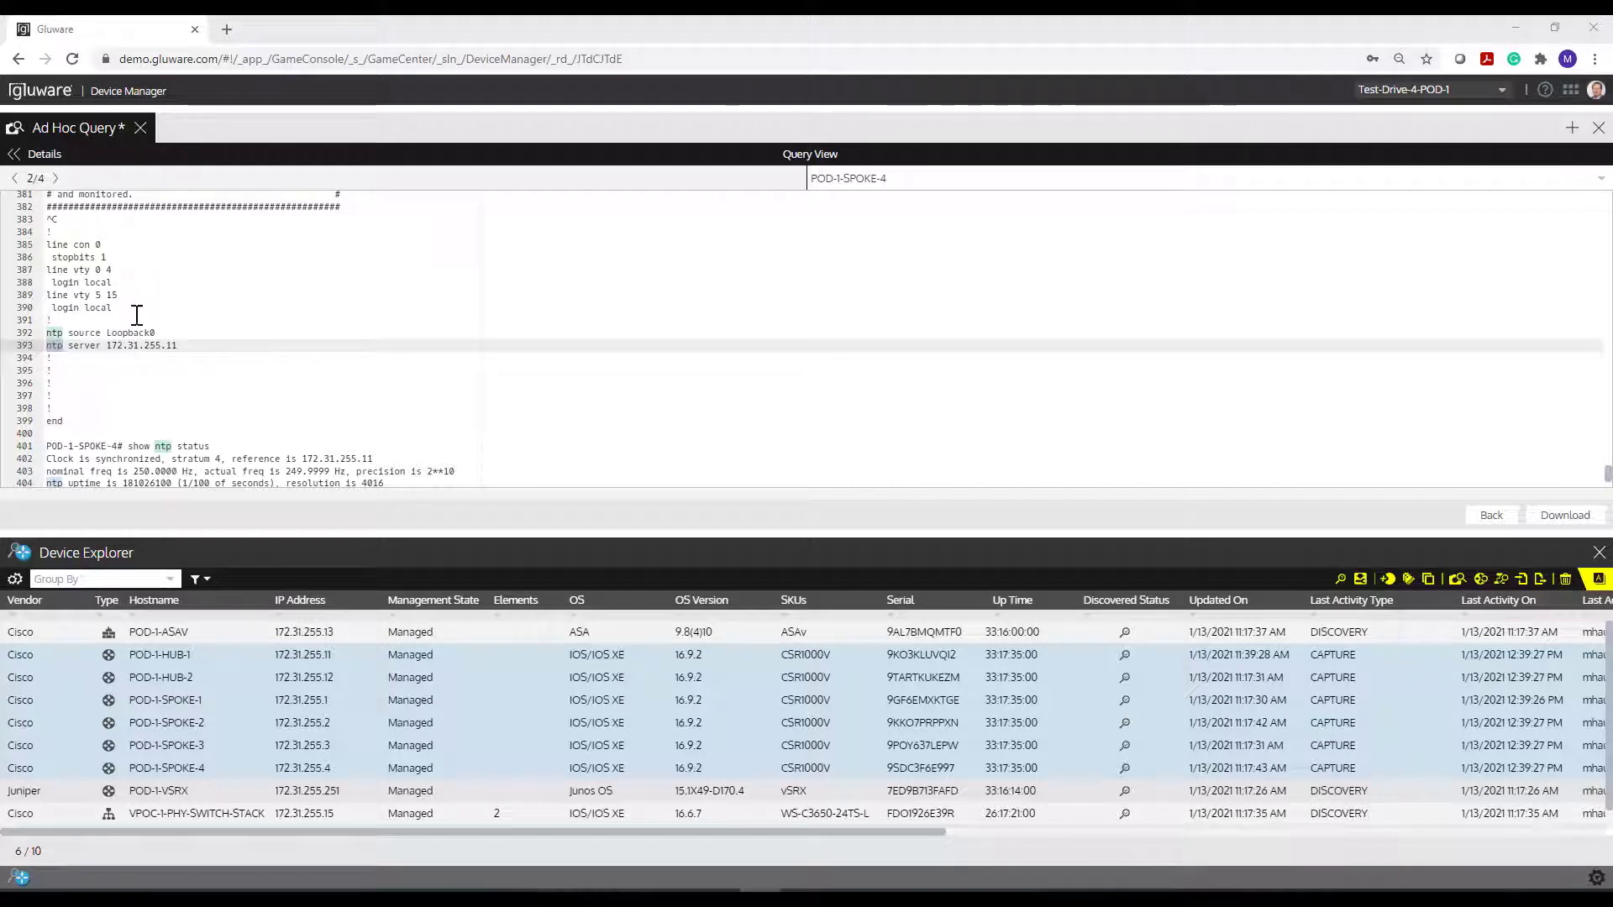
# Examine the "ntp" matches and clock synchronization line in POD-1-SPOKE-4's show ntp status output, and return to the results.
pyautogui.moveTo(128, 446); pyautogui.dragTo(210, 447)
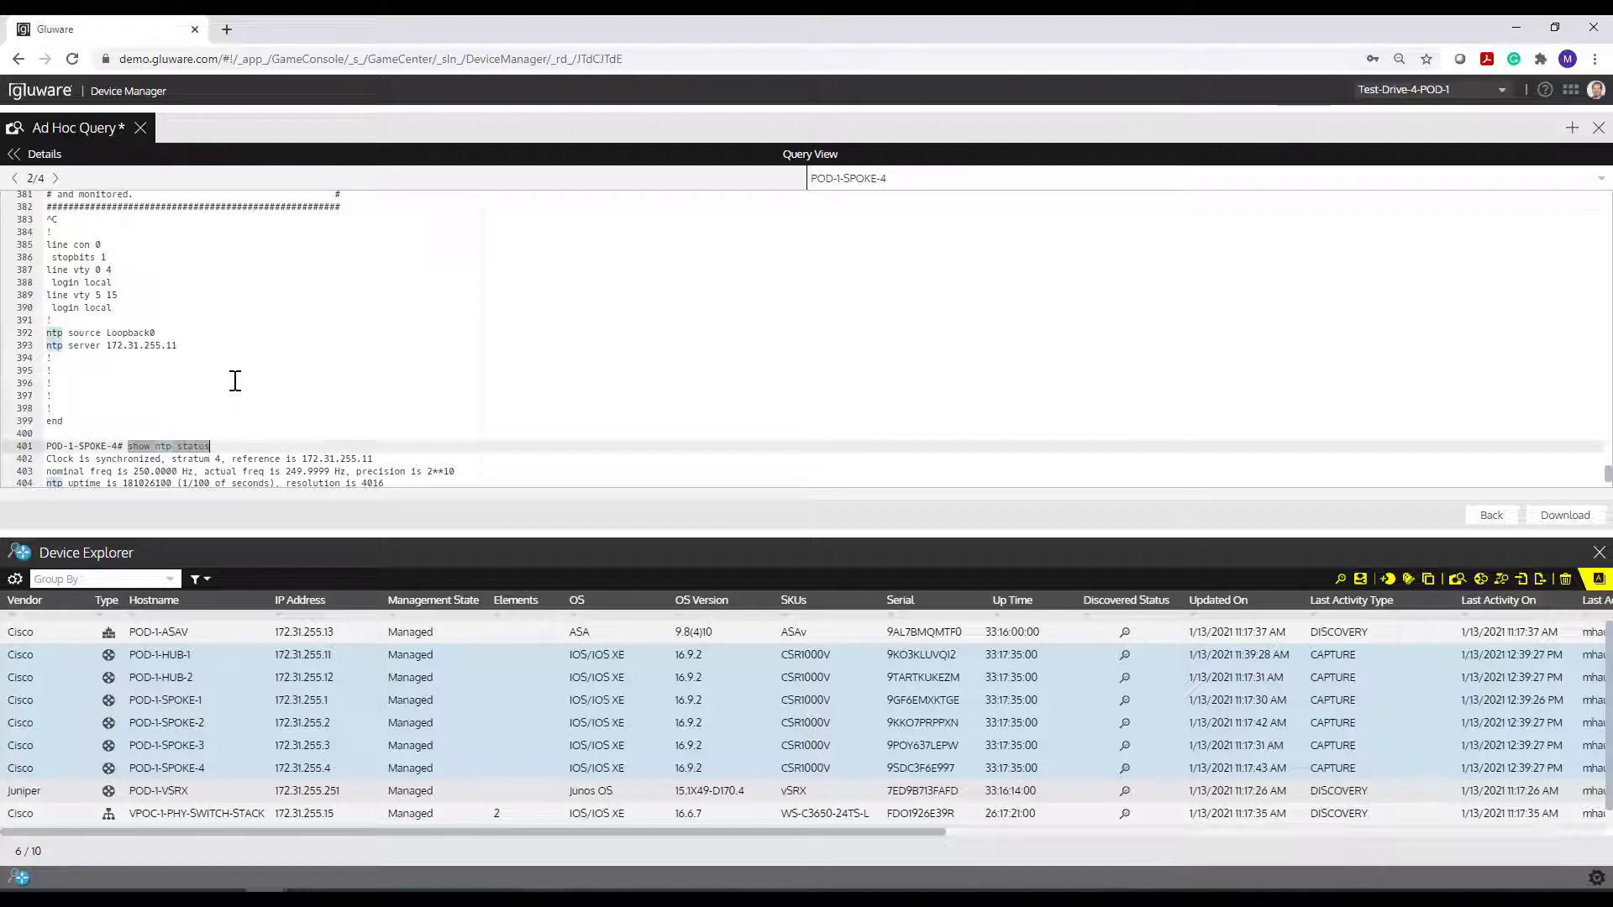
pyautogui.scroll(-2, 234, 380)
pyautogui.scroll(-1, 234, 381)
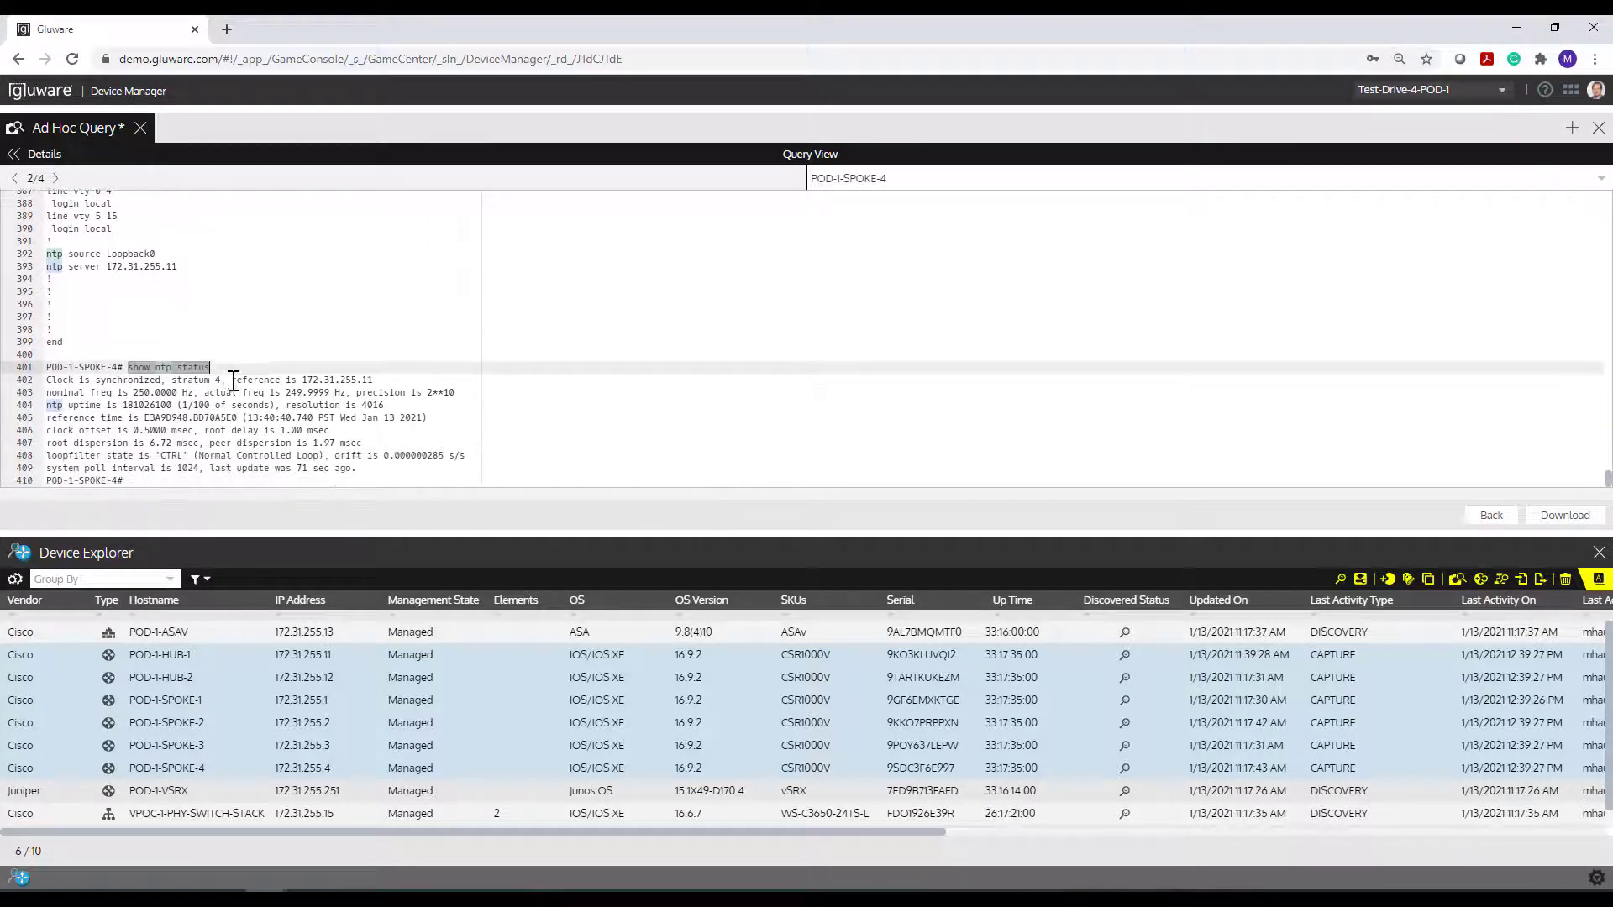
pyautogui.click(155, 366)
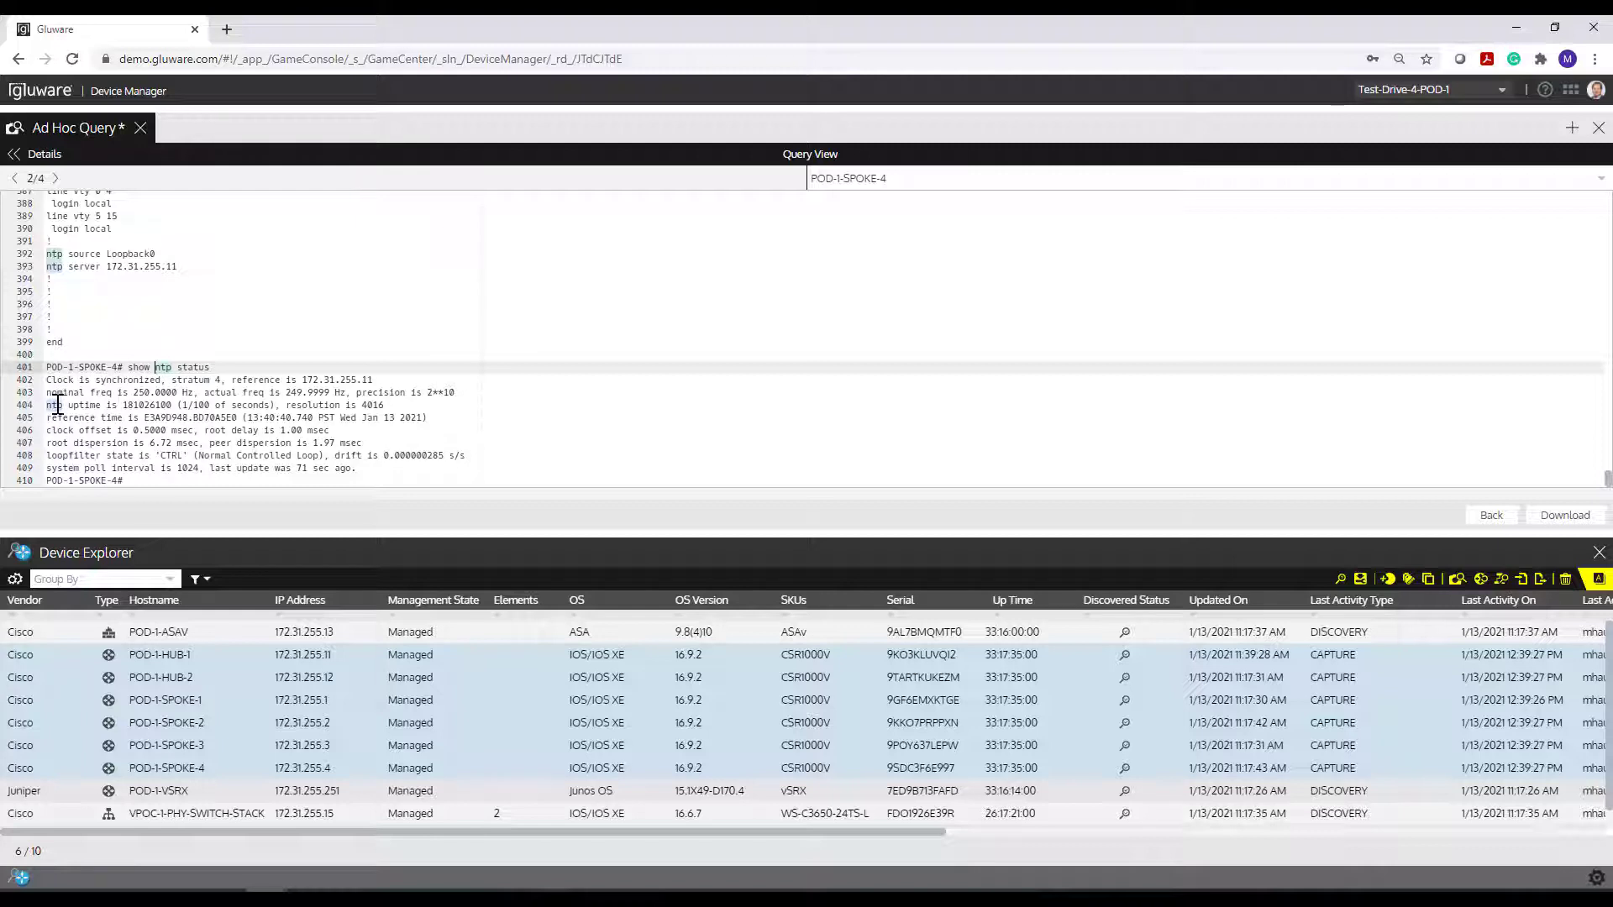
pyautogui.click(55, 178)
pyautogui.click(56, 179)
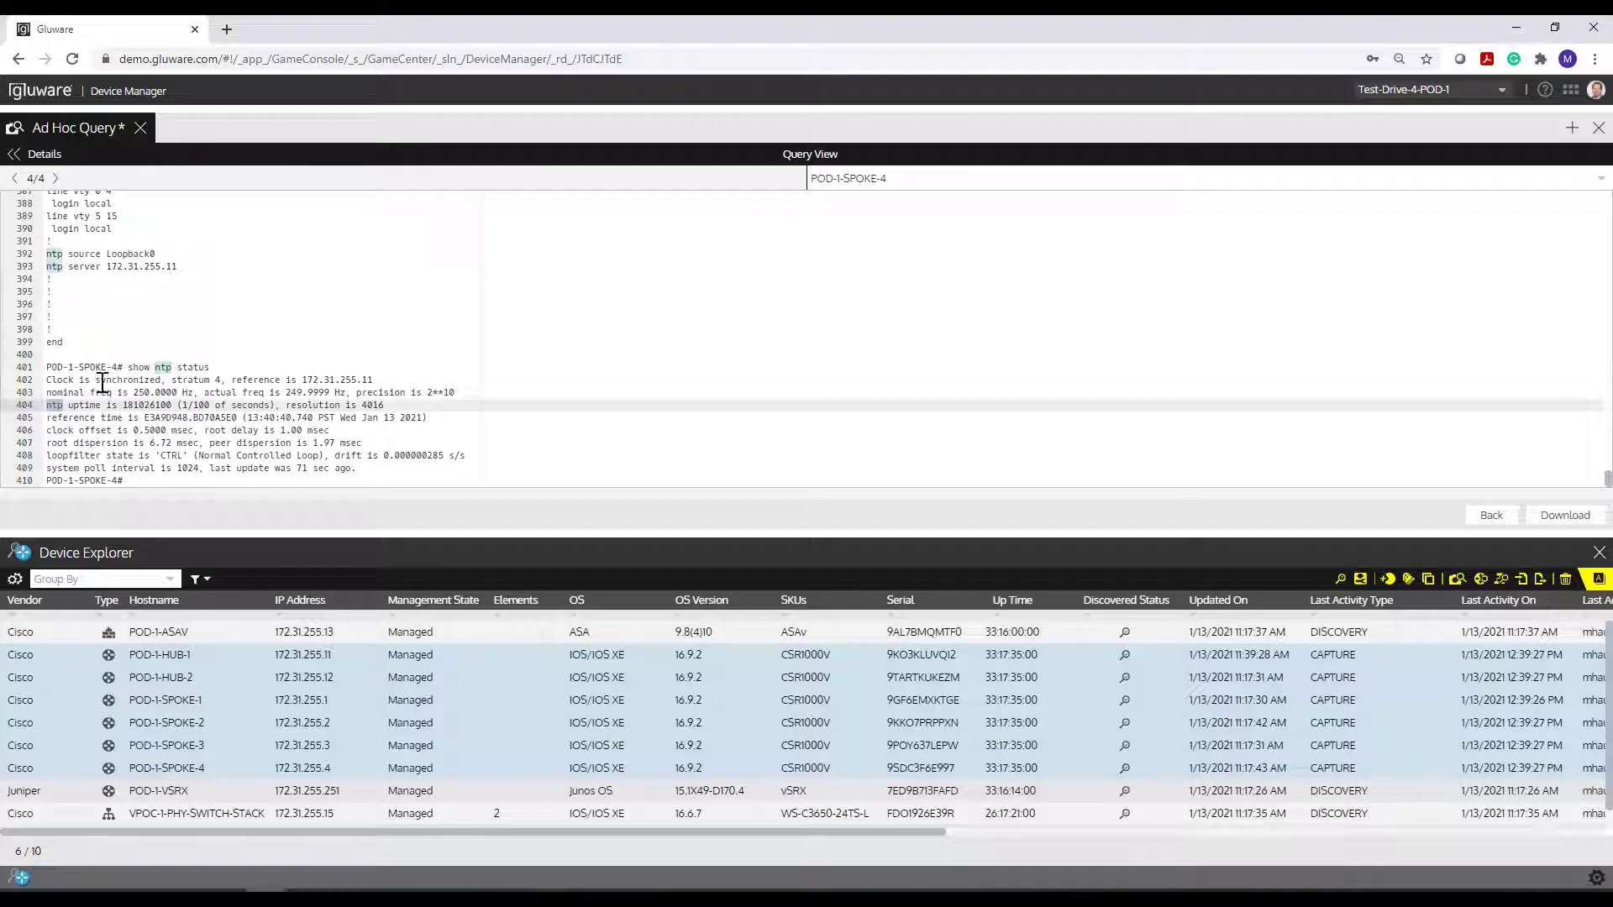
pyautogui.moveTo(95, 380); pyautogui.dragTo(137, 380)
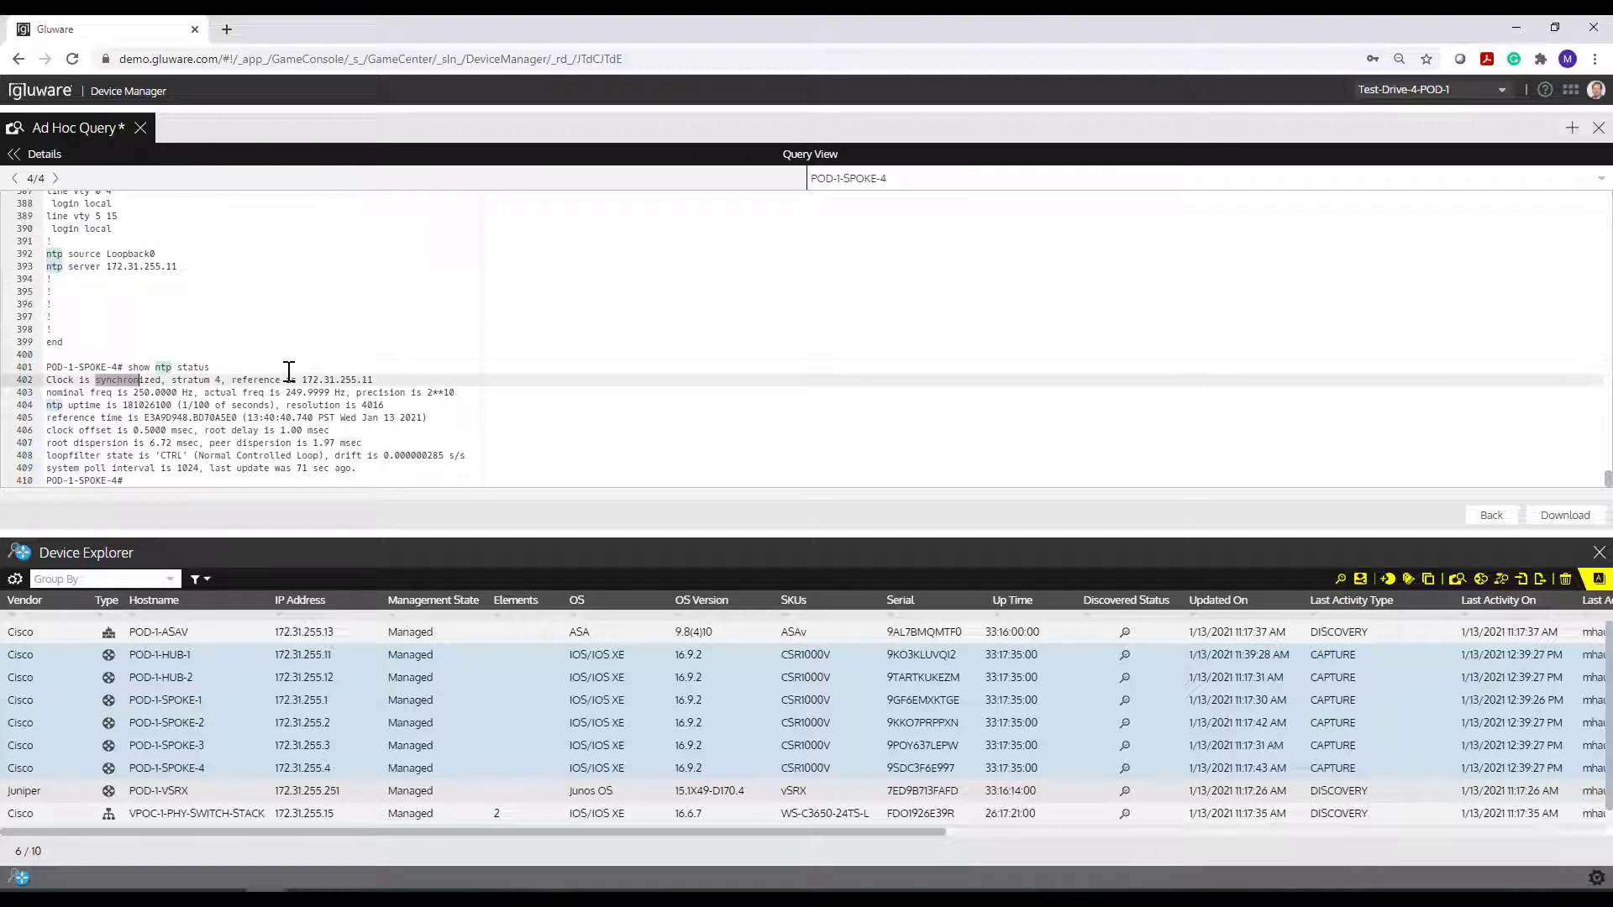
pyautogui.click(45, 158)
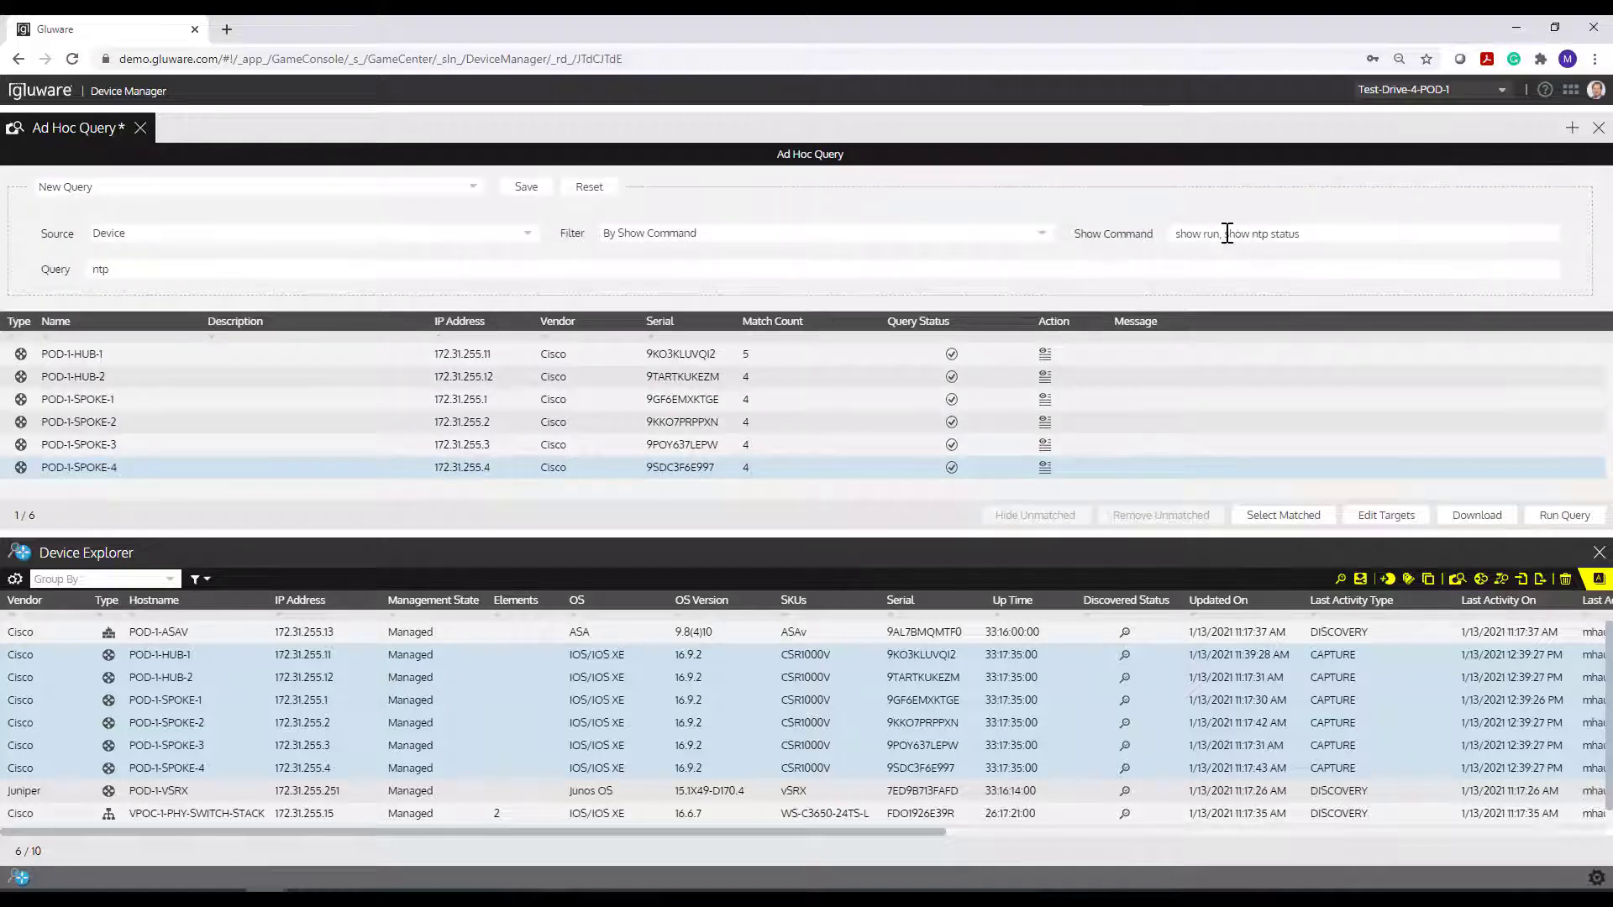
# Limit the show command to "show ntp status" and run the query with the expression "Clock Is synchronized".
pyautogui.moveTo(1224, 235); pyautogui.dragTo(1161, 236)
pyautogui.press('BackSpace')
pyautogui.hotkey('alt', 'Tab')
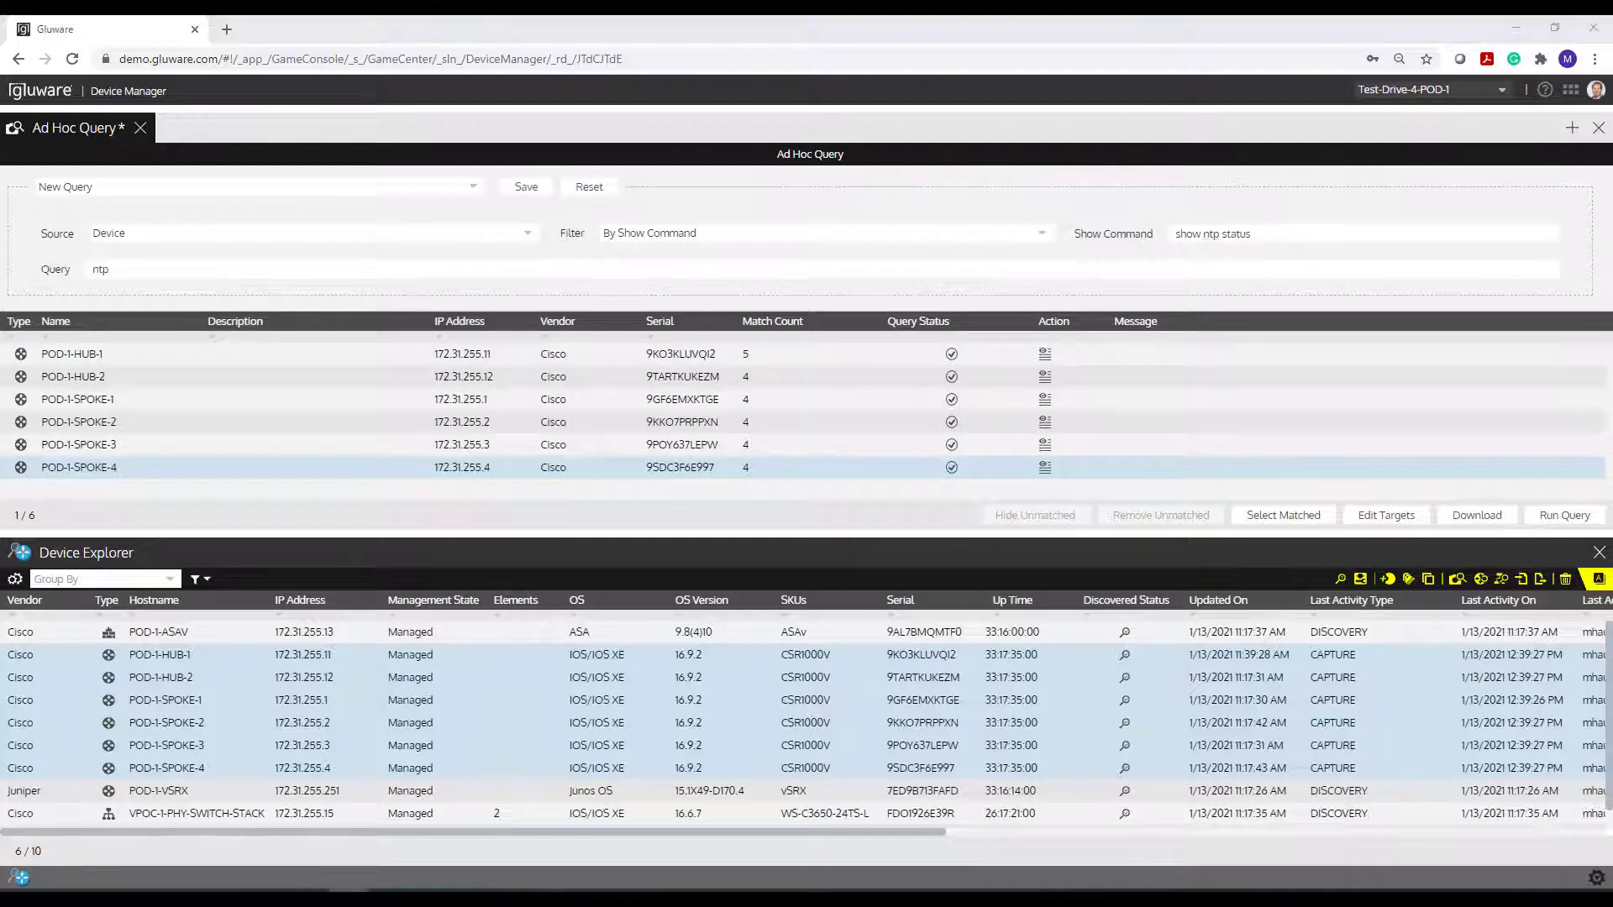
pyautogui.moveTo(116, 268); pyautogui.dragTo(55, 268)
pyautogui.write('Clock Is synchronized')
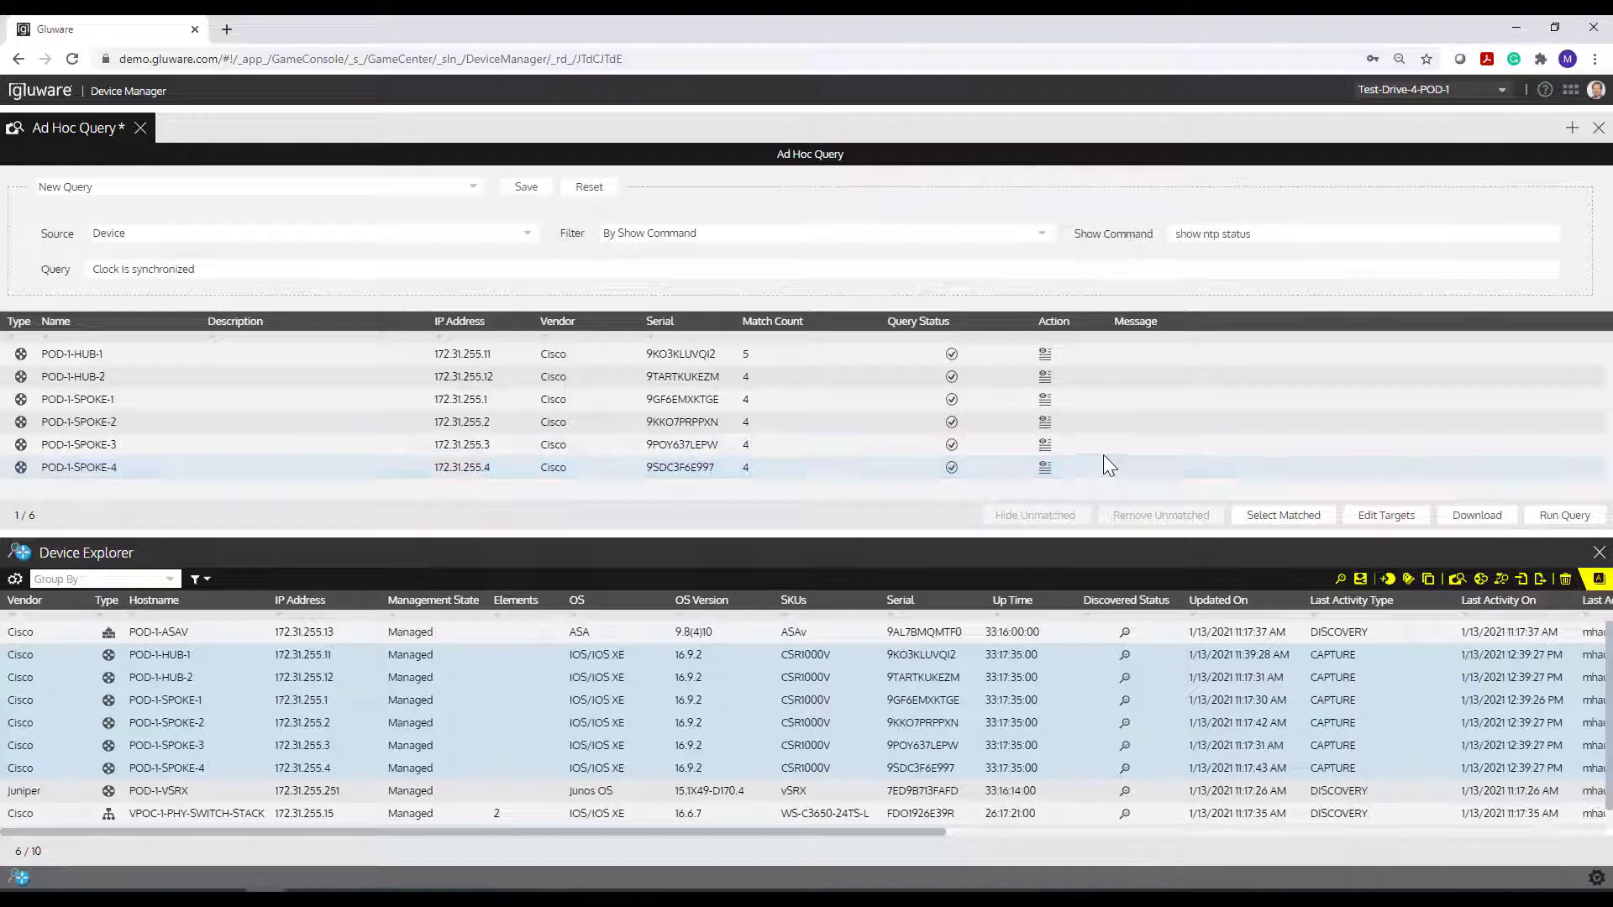
pyautogui.click(1564, 515)
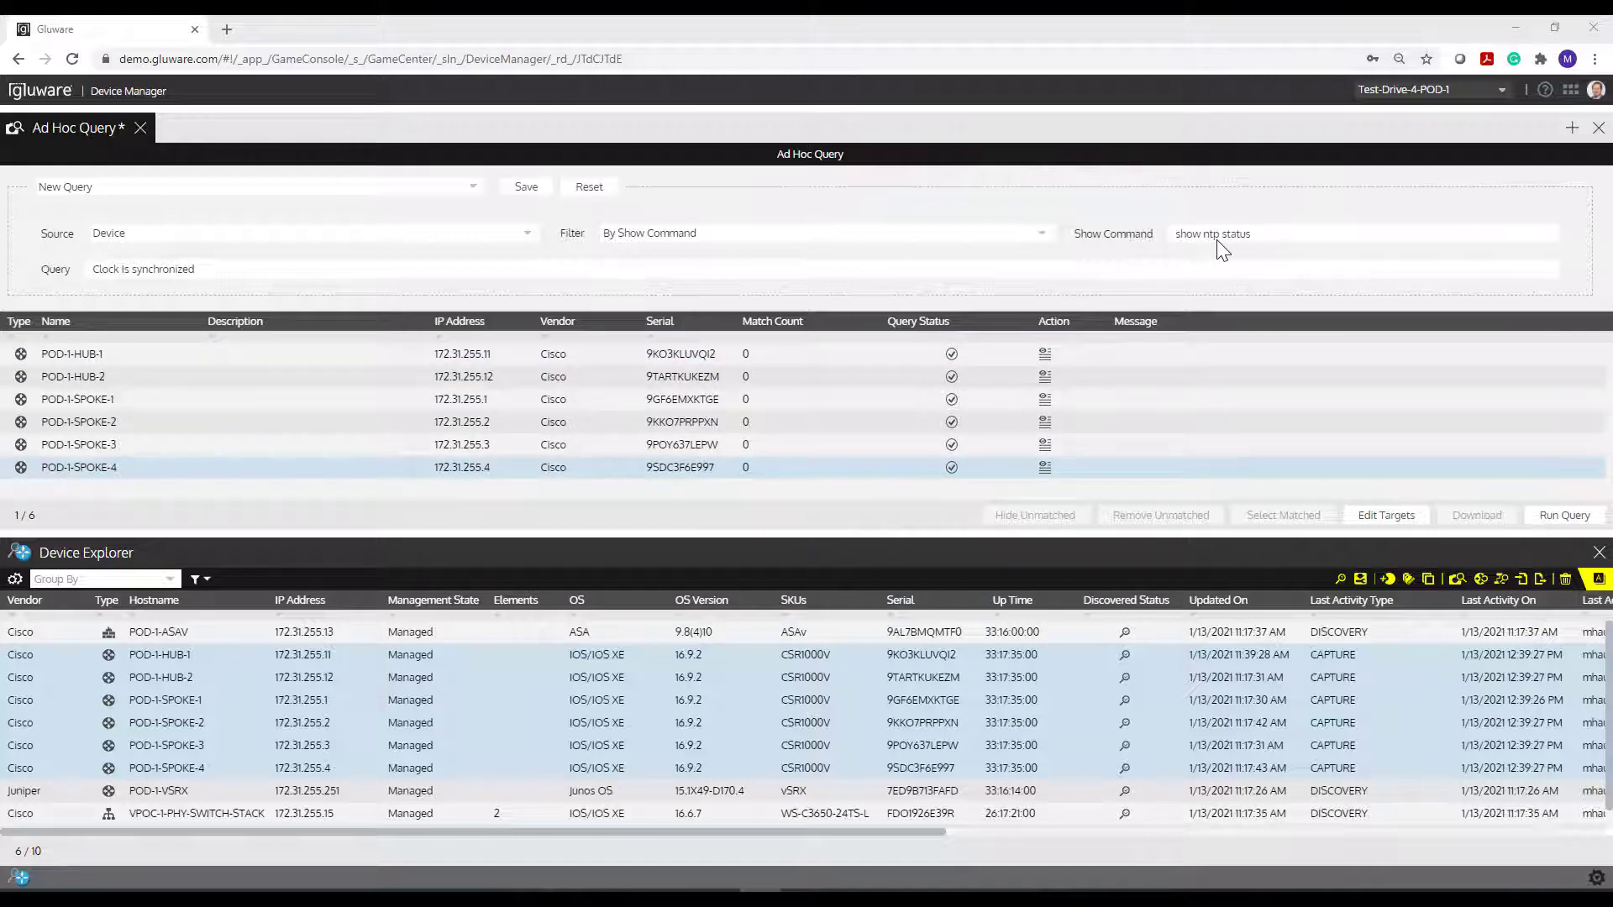
# Correct the query expression's capitalization to "Clock is synchronized" and run the query again.
pyautogui.moveTo(1174, 234); pyautogui.dragTo(1283, 233)
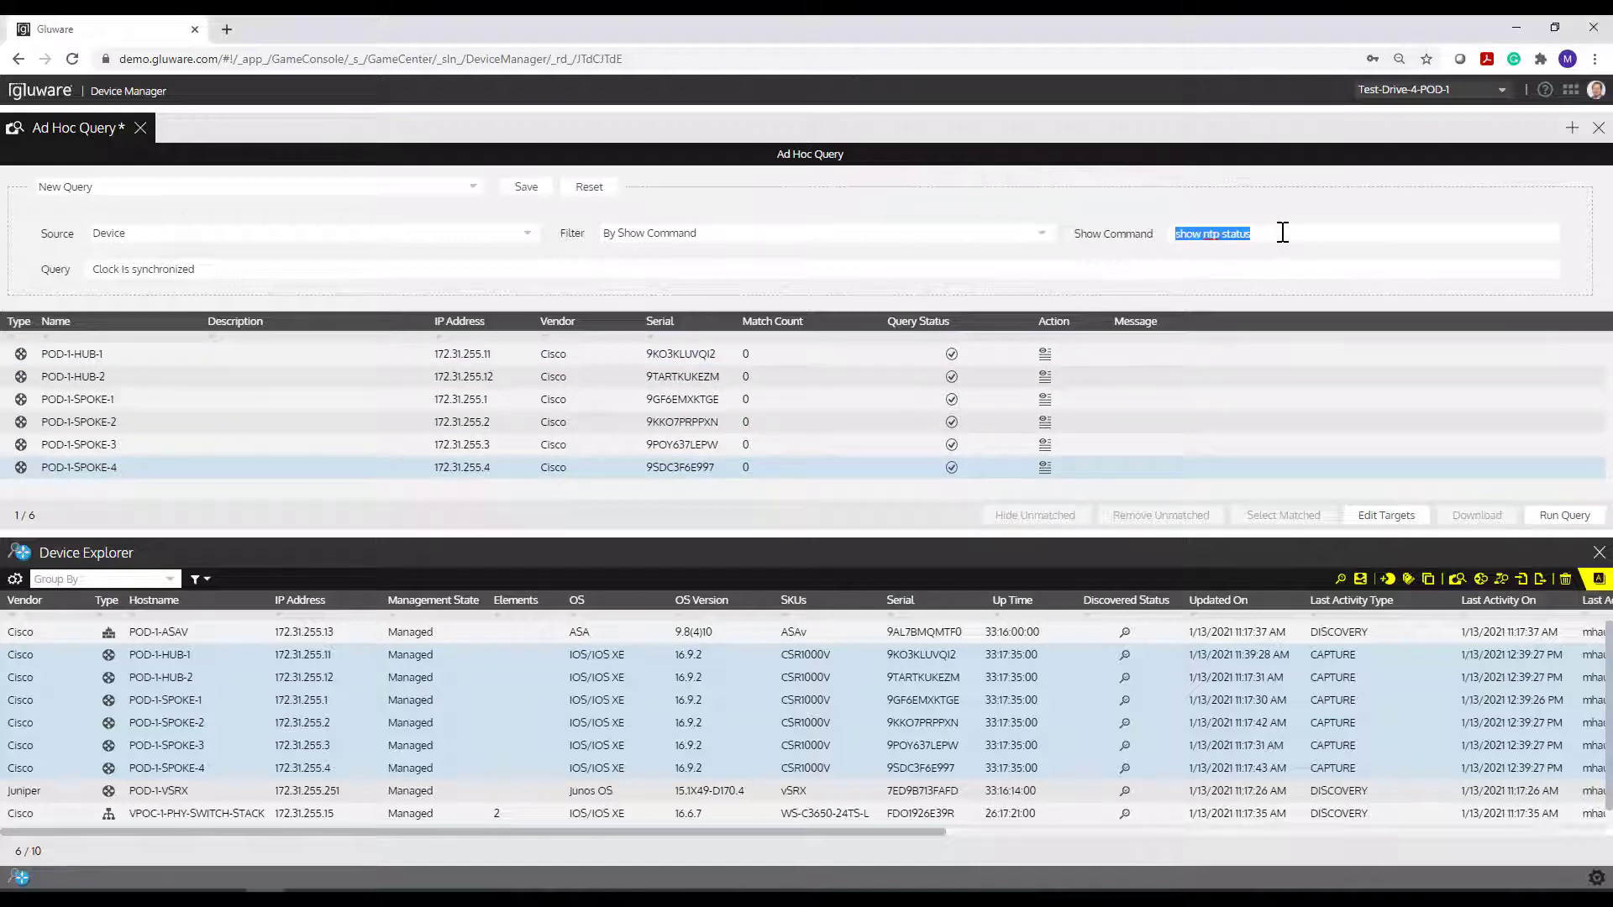
pyautogui.click(124, 269)
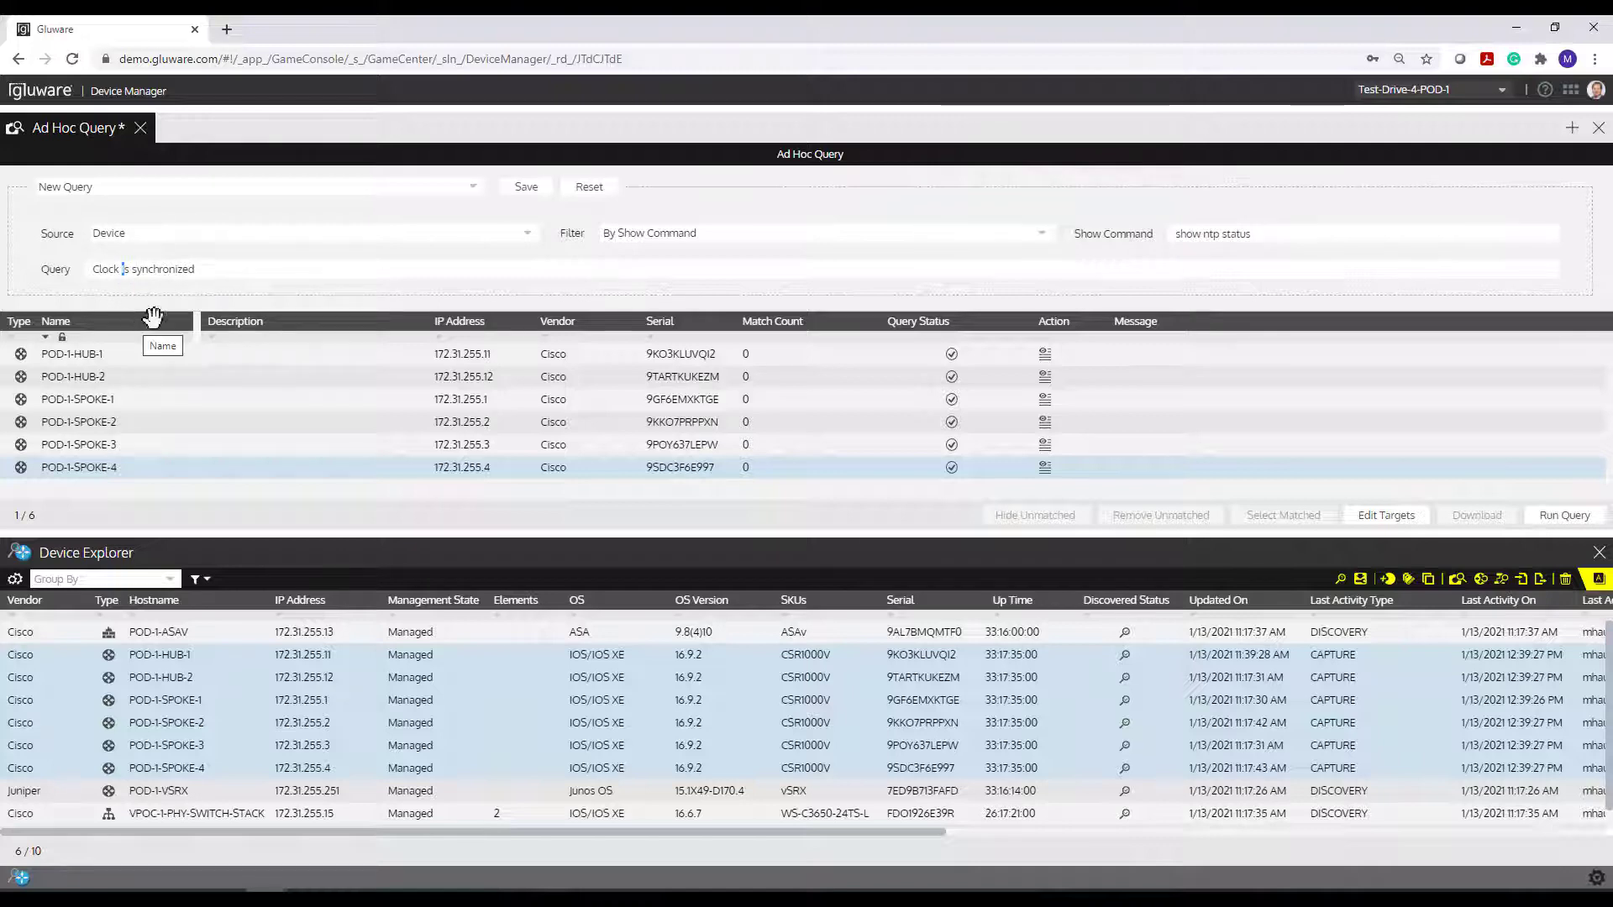
pyautogui.click(216, 268)
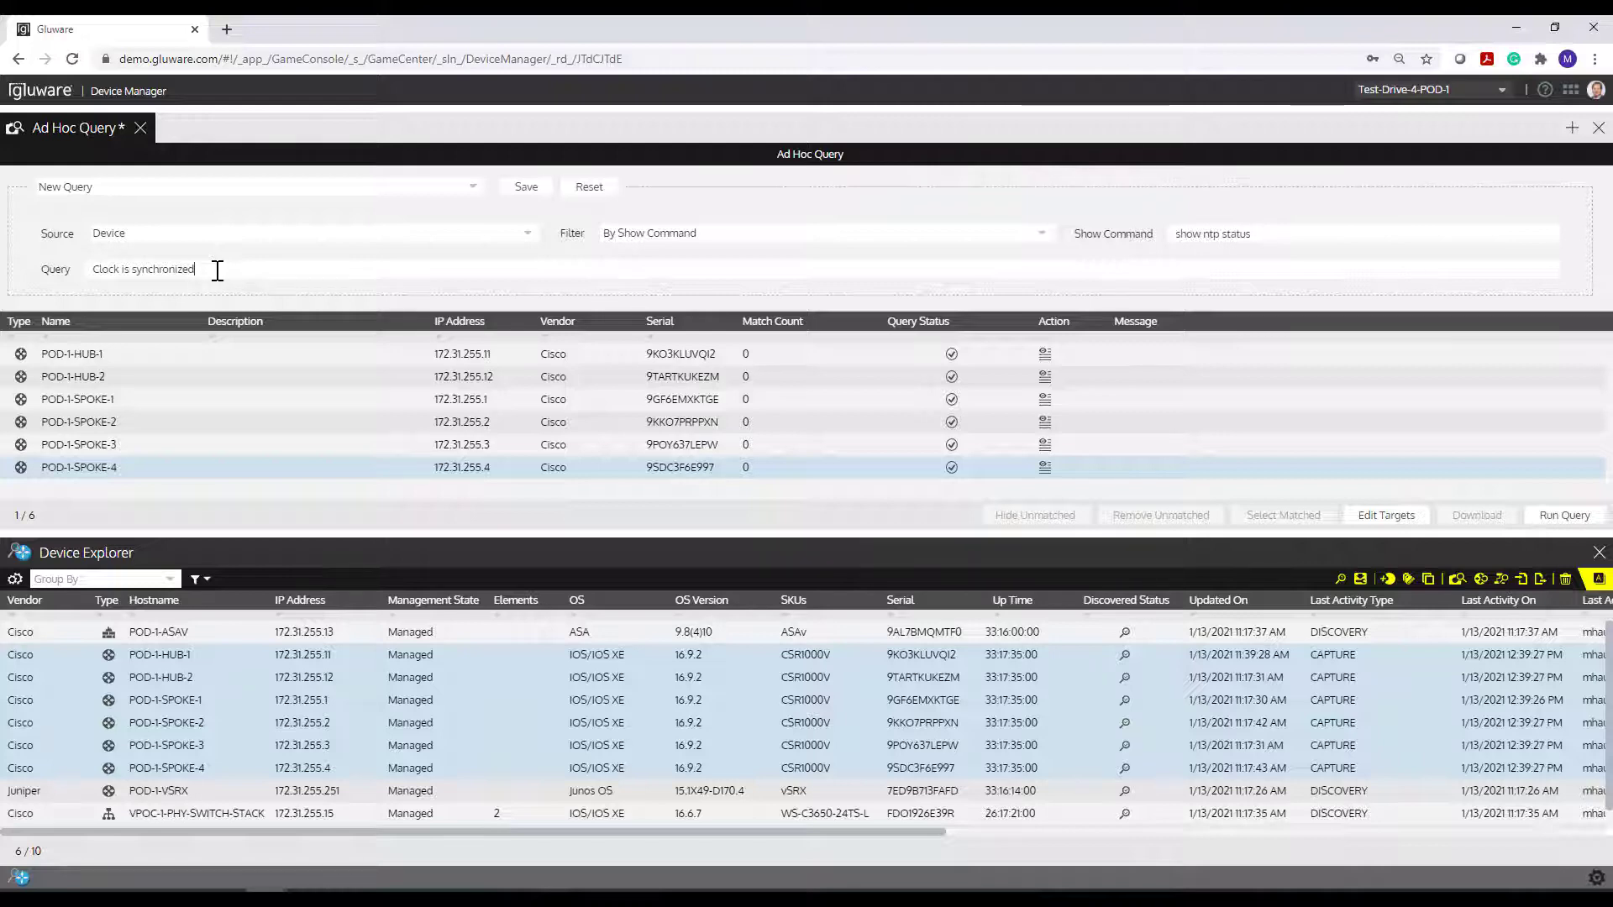
pyautogui.doubleClick(124, 269)
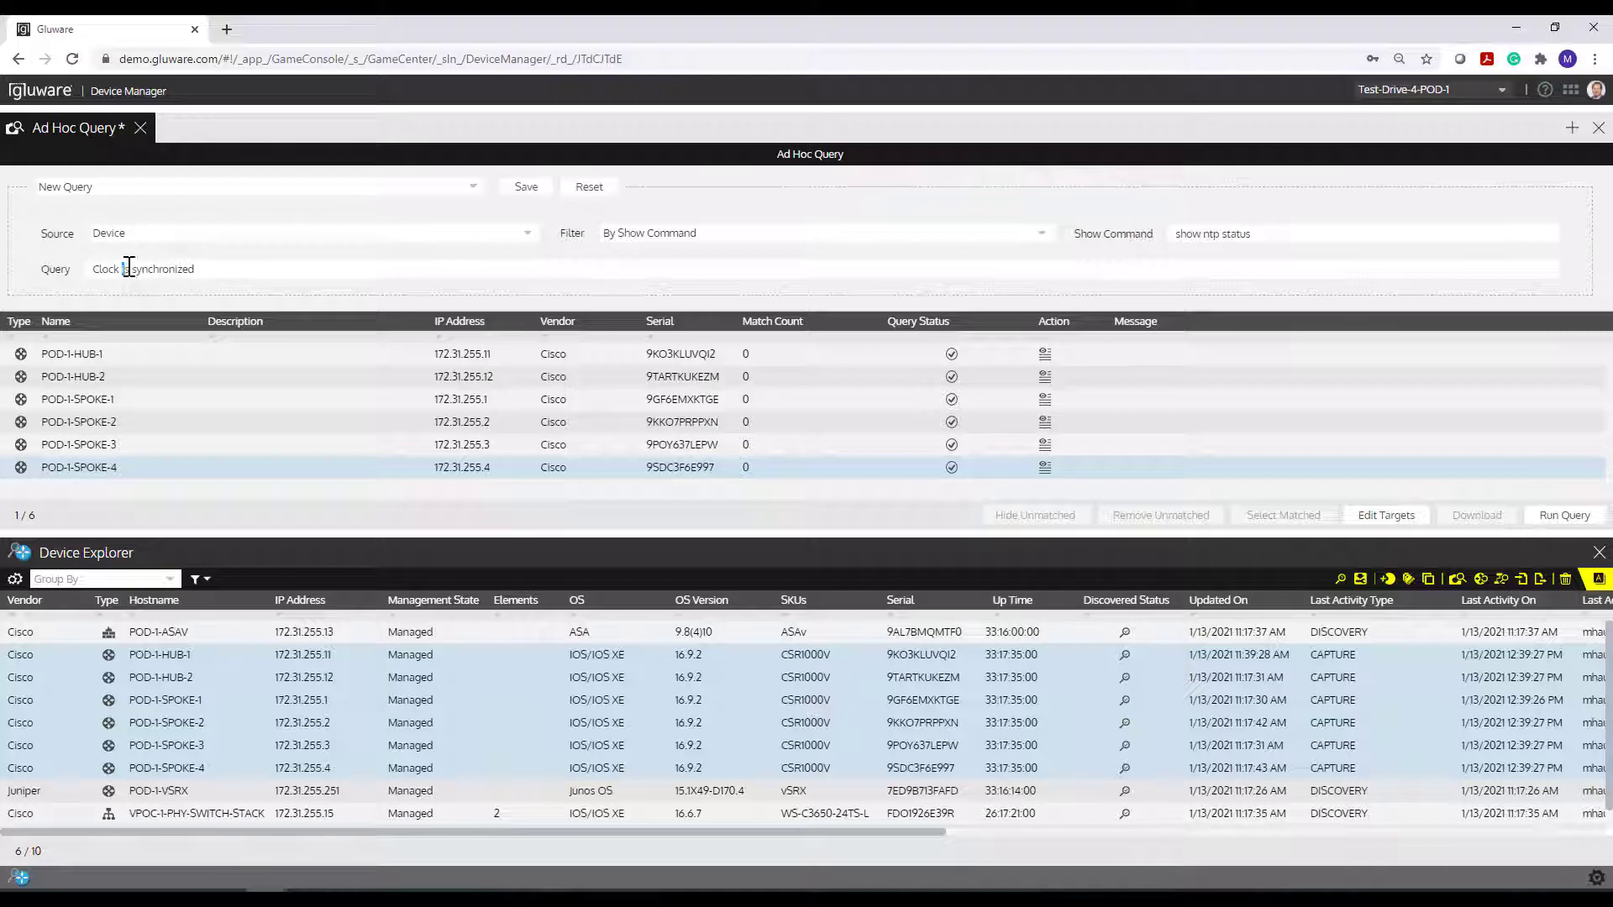
pyautogui.click(206, 271)
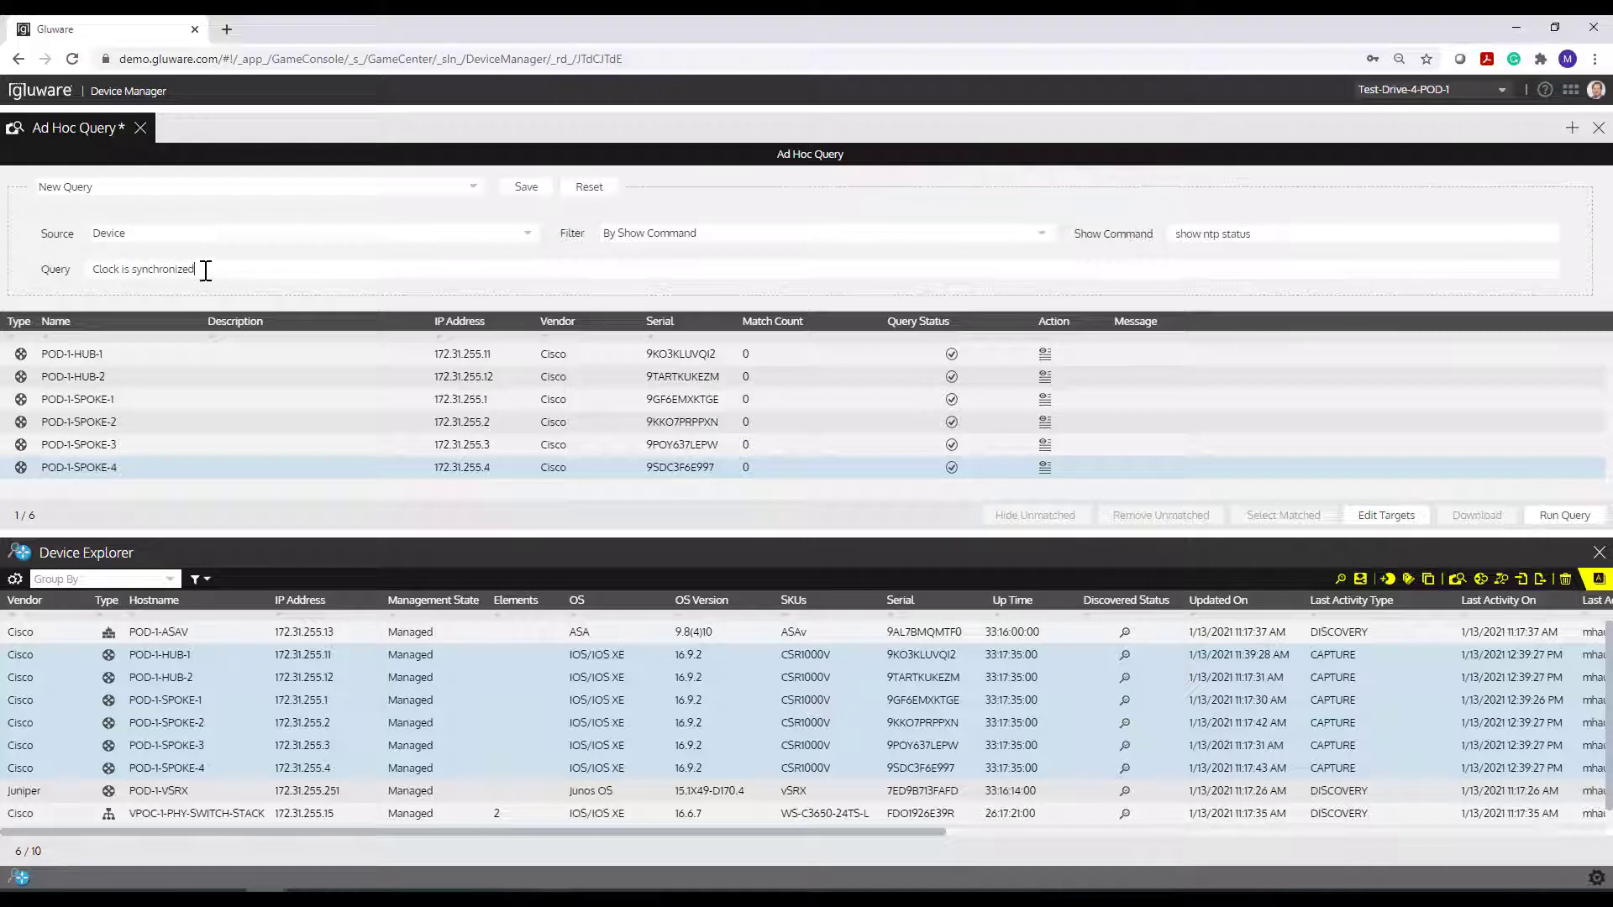
pyautogui.click(1550, 519)
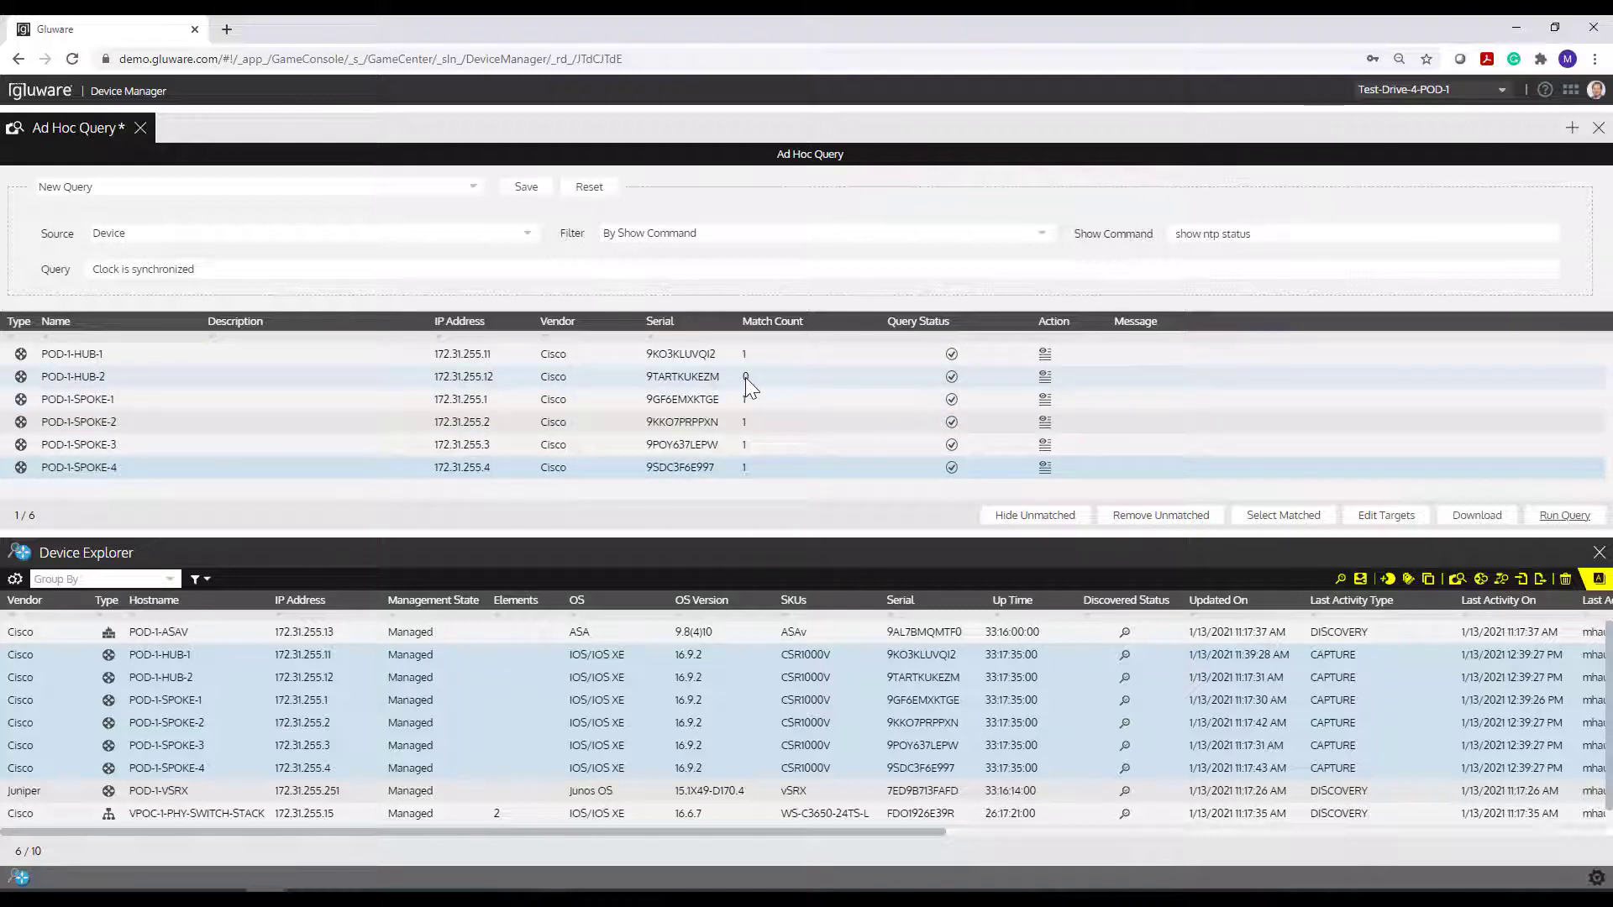
# Compare the clock synchronization line in the show ntp status outputs of POD-1-SPOKE-4 and POD-1-HUB-2, and return to the results.
pyautogui.click(1045, 468)
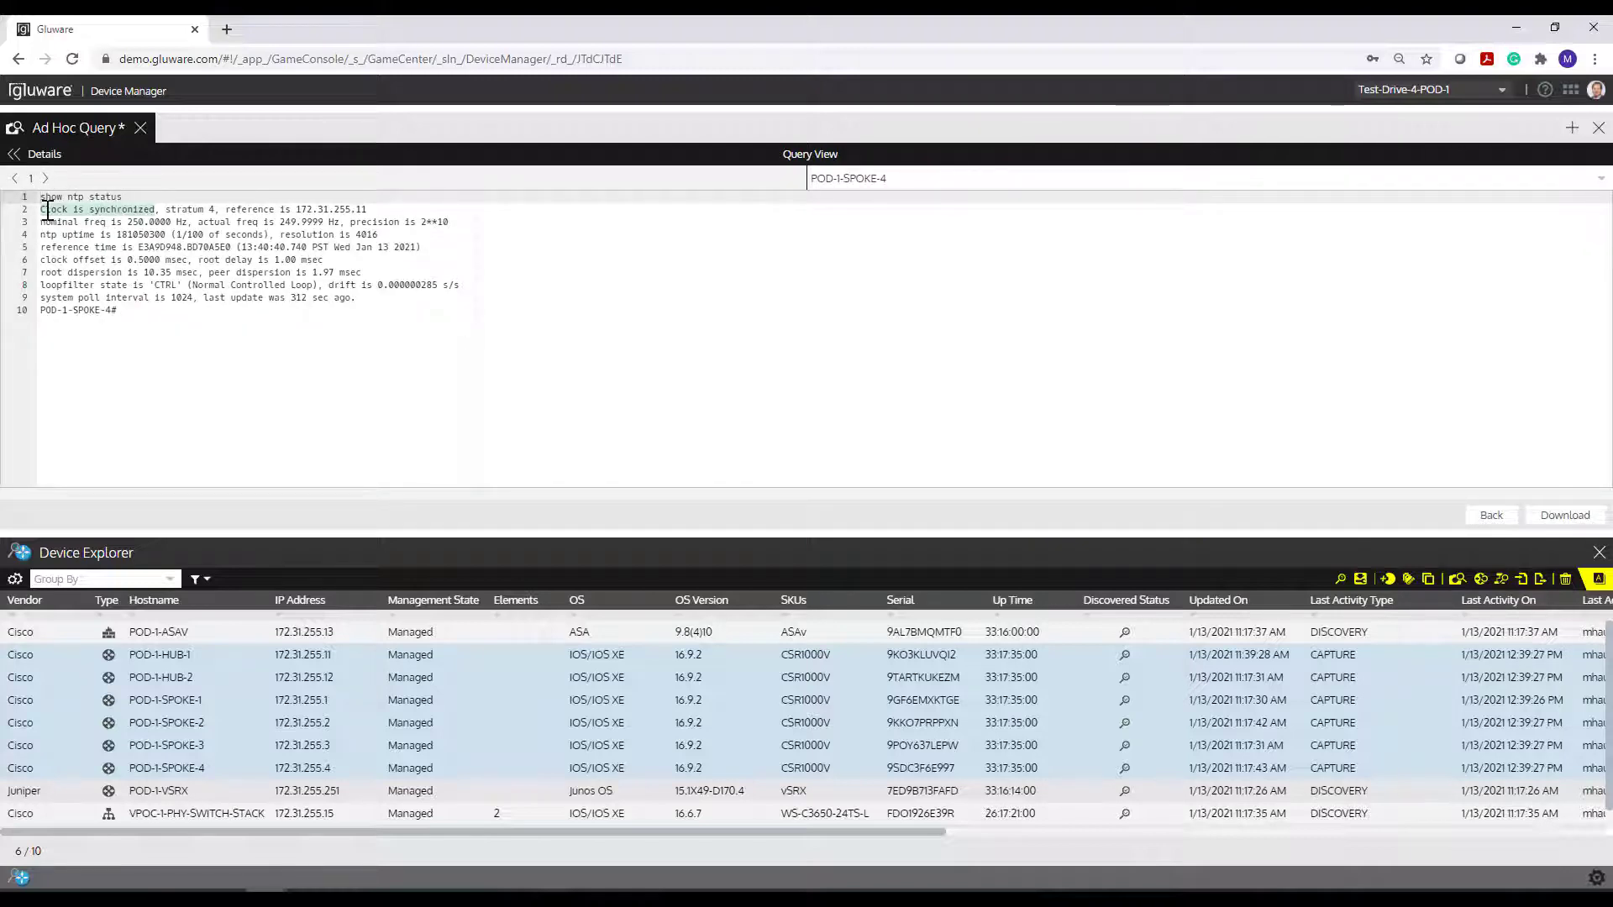
pyautogui.click(34, 161)
pyautogui.click(1045, 376)
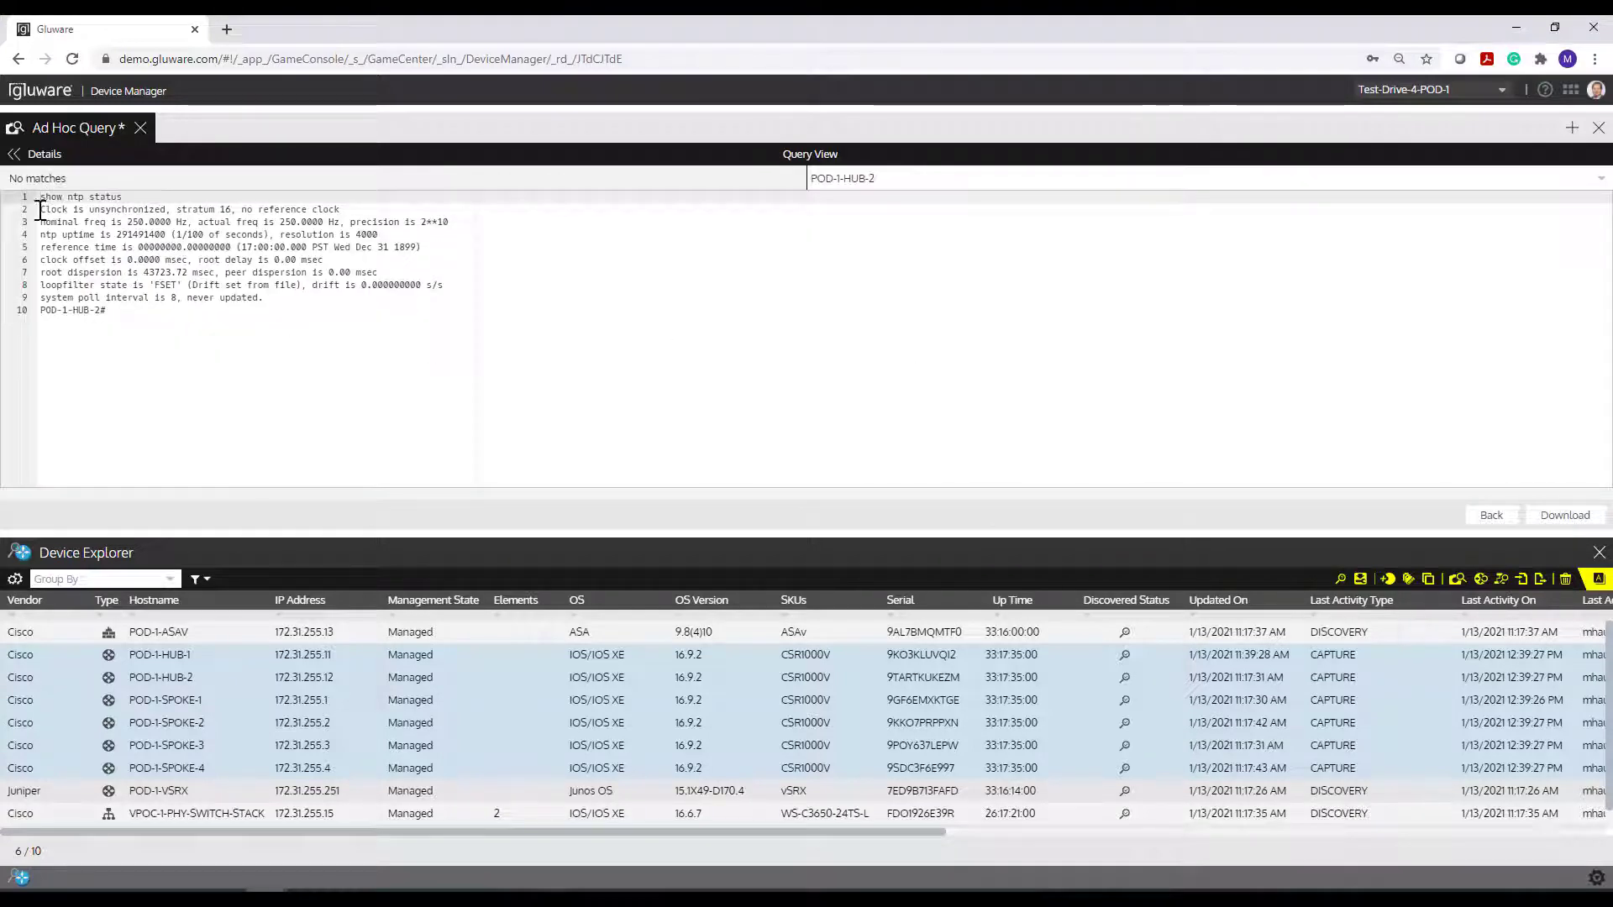
pyautogui.moveTo(42, 209); pyautogui.dragTo(167, 212)
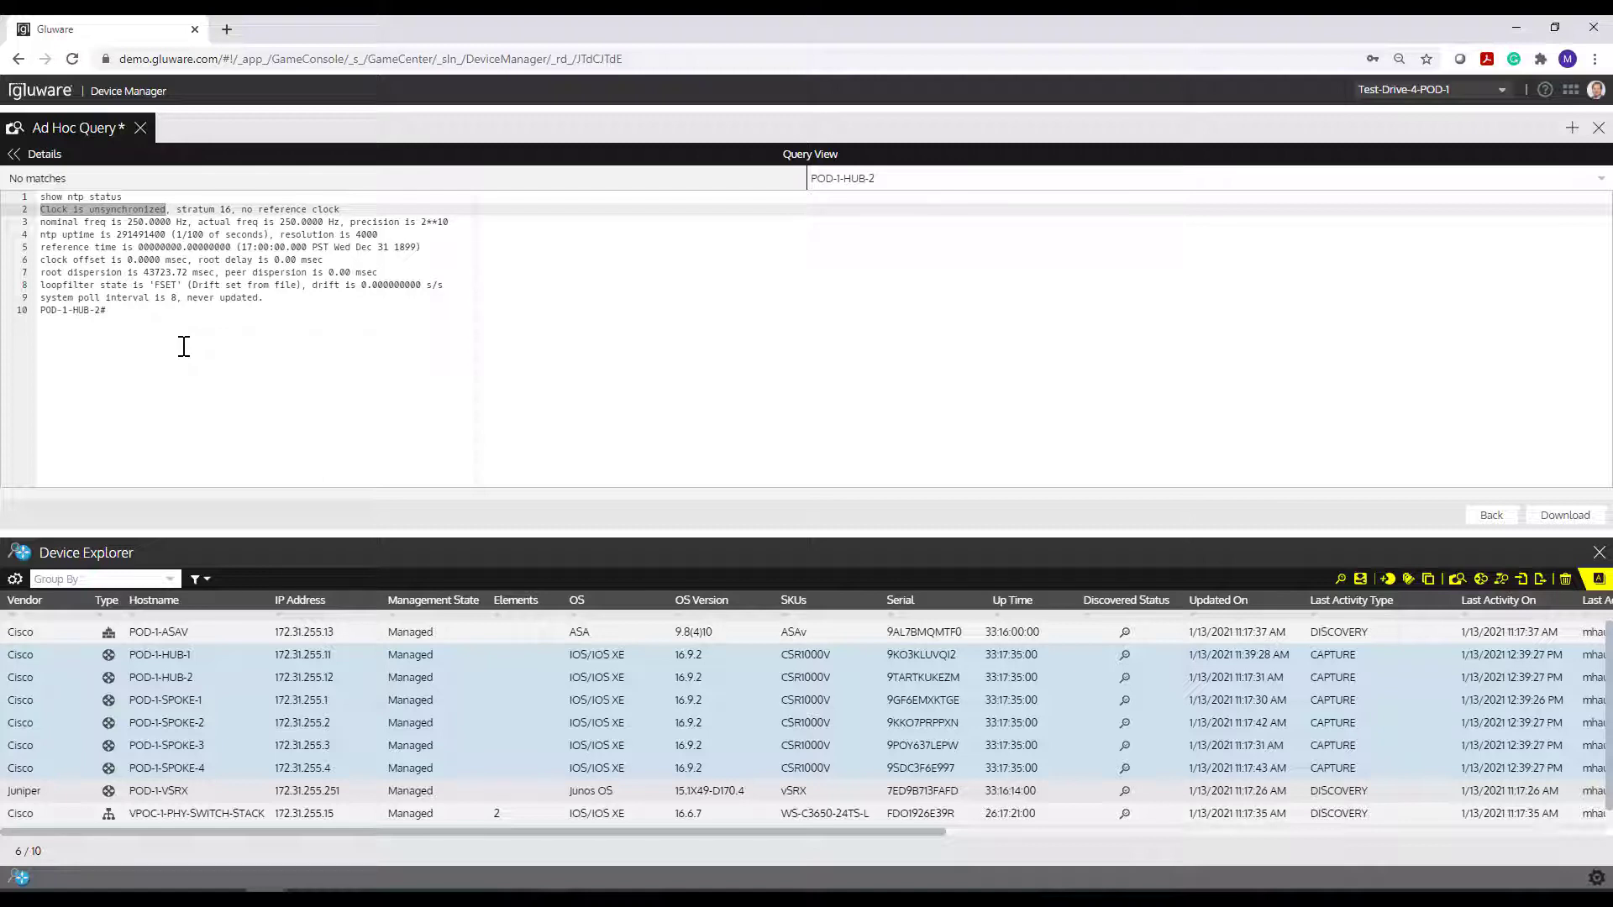
pyautogui.click(38, 155)
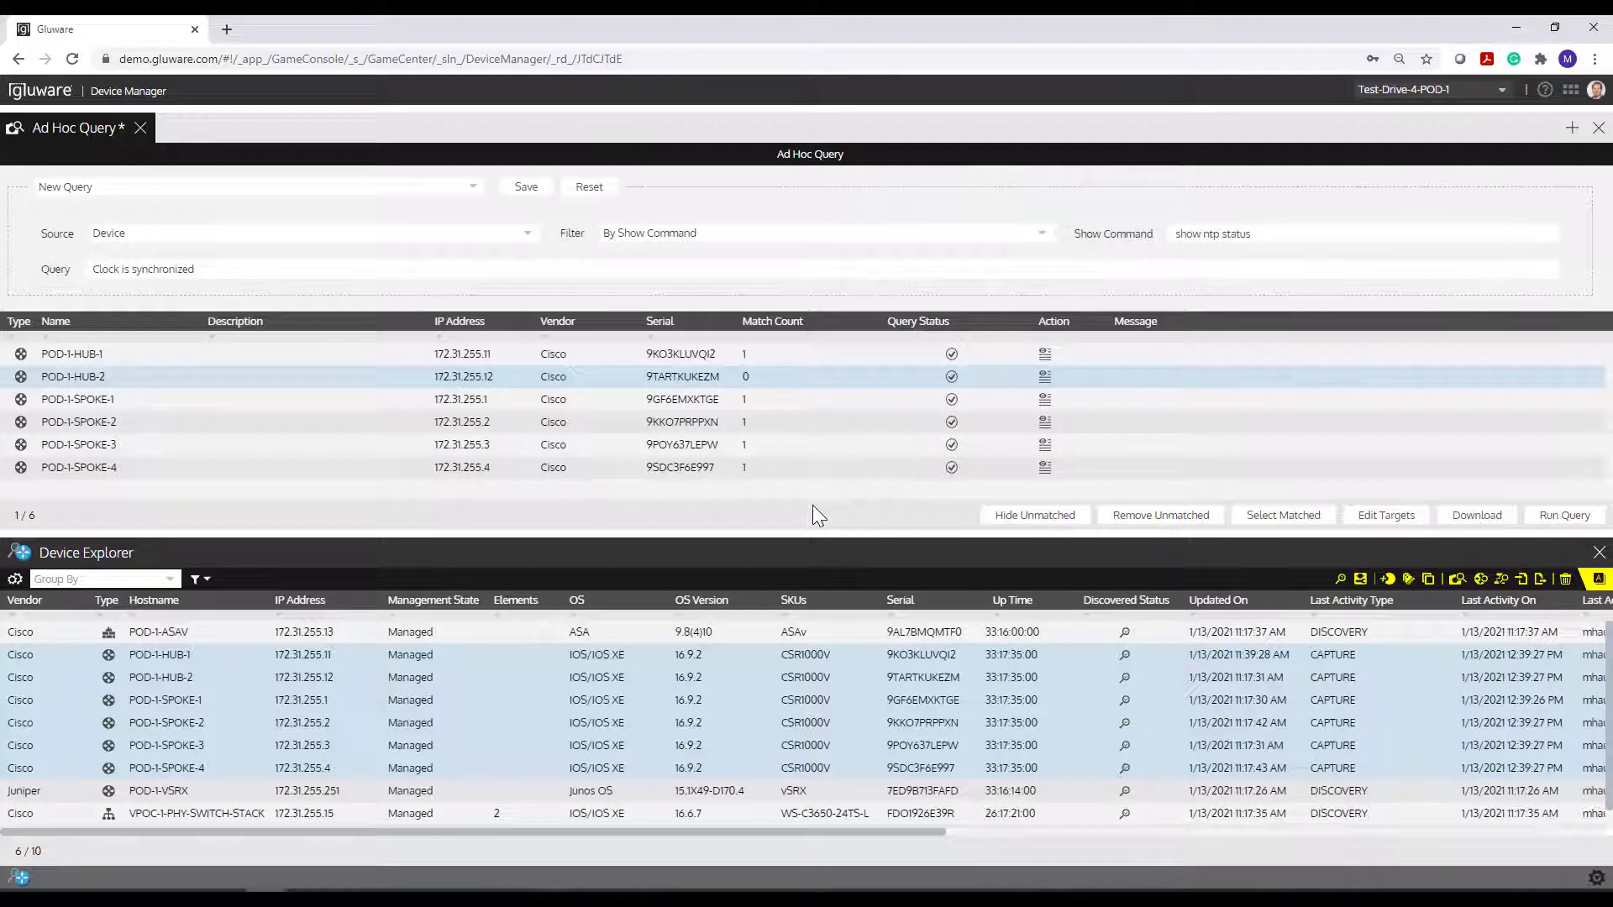